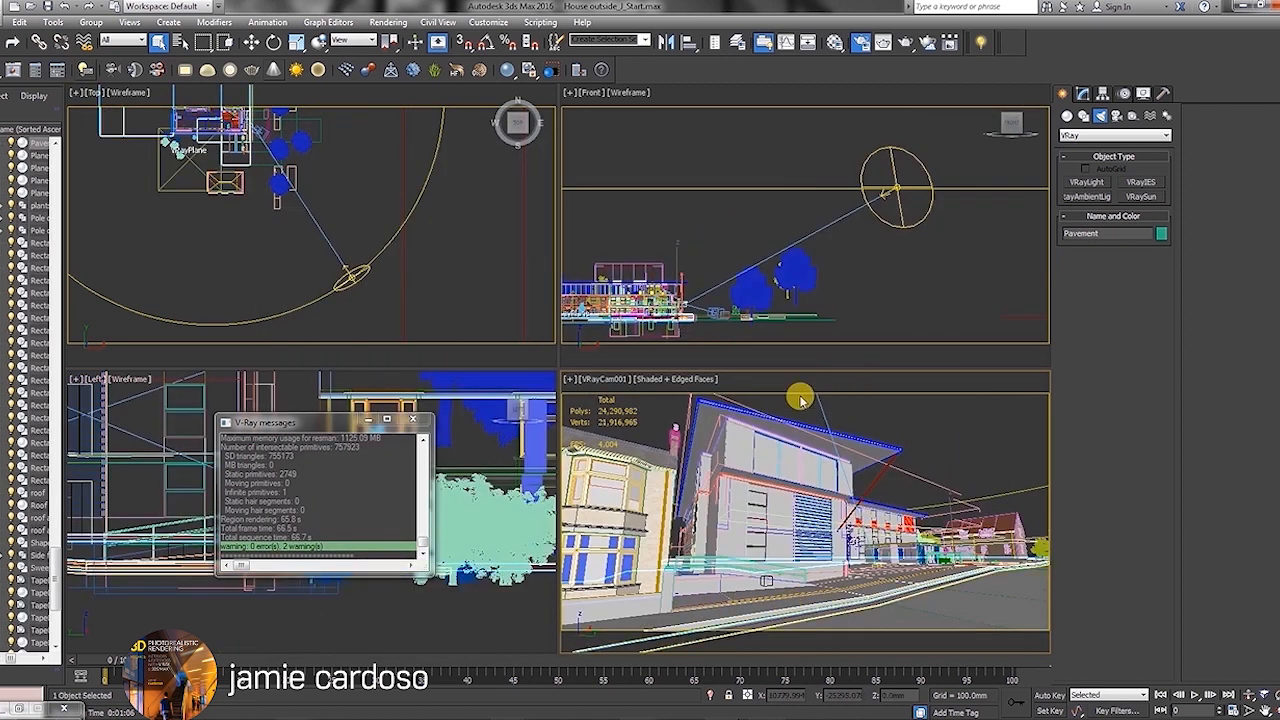
Step: Look over the RailClone product page and its feature list on the iToo Software website in the browser
{"action": "middle_click_drag", "start_coordinate": [668, 256], "coordinate": [731, 328]}
{"action": "scroll", "coordinate": [731, 328], "scroll_direction": "up", "scroll_amount": 3}
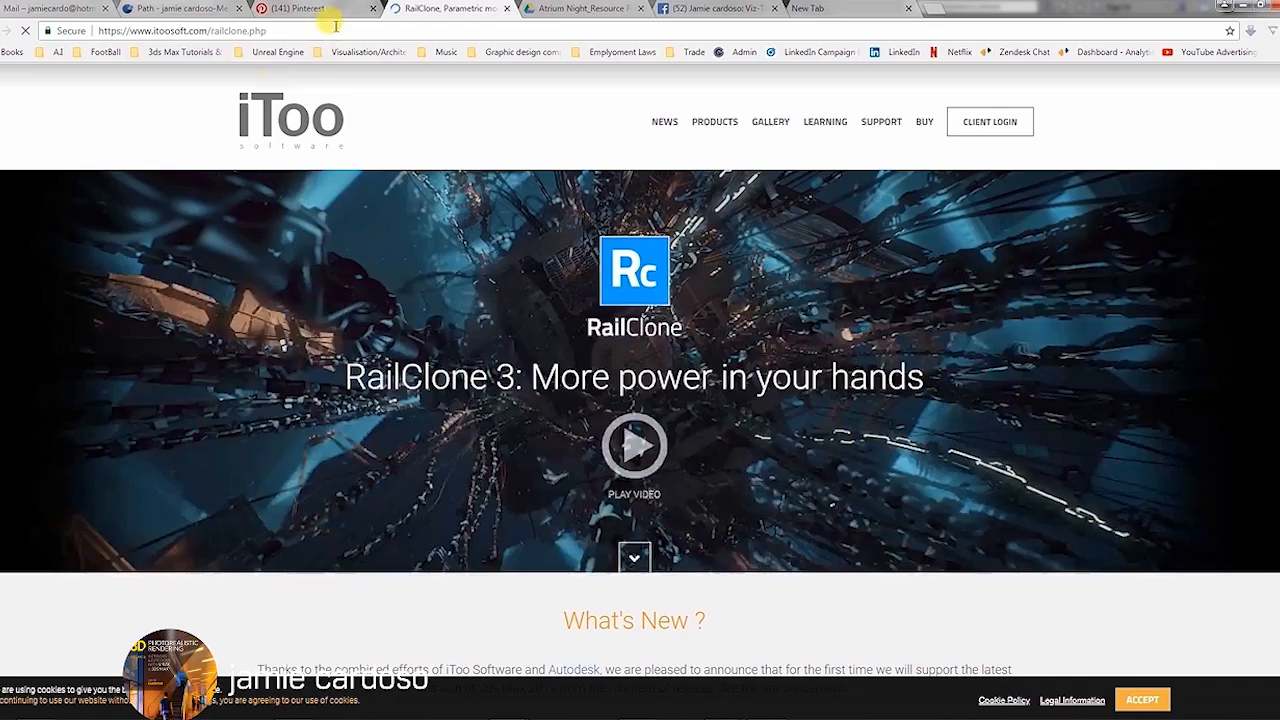
{"action": "scroll", "coordinate": [571, 480], "scroll_direction": "down", "scroll_amount": 15}
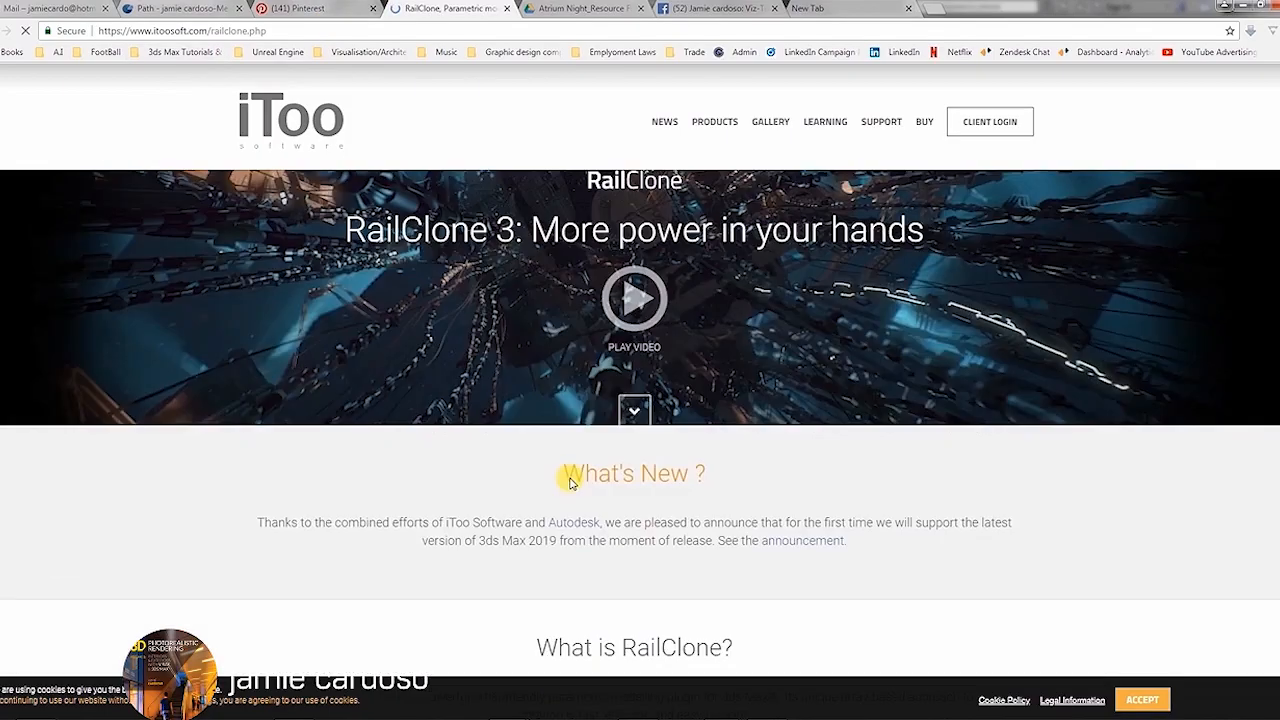
{"action": "scroll", "coordinate": [566, 472], "scroll_direction": "down", "scroll_amount": 8}
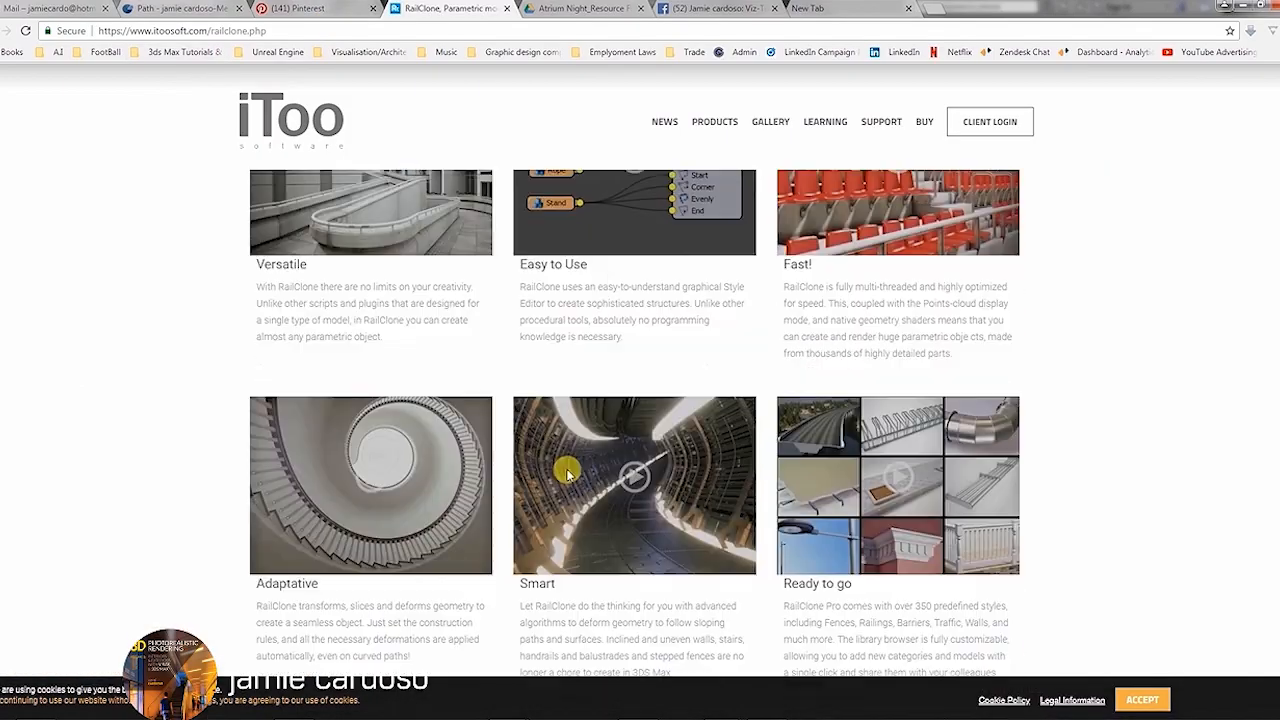
{"action": "scroll", "coordinate": [566, 472], "scroll_direction": "up", "scroll_amount": 6}
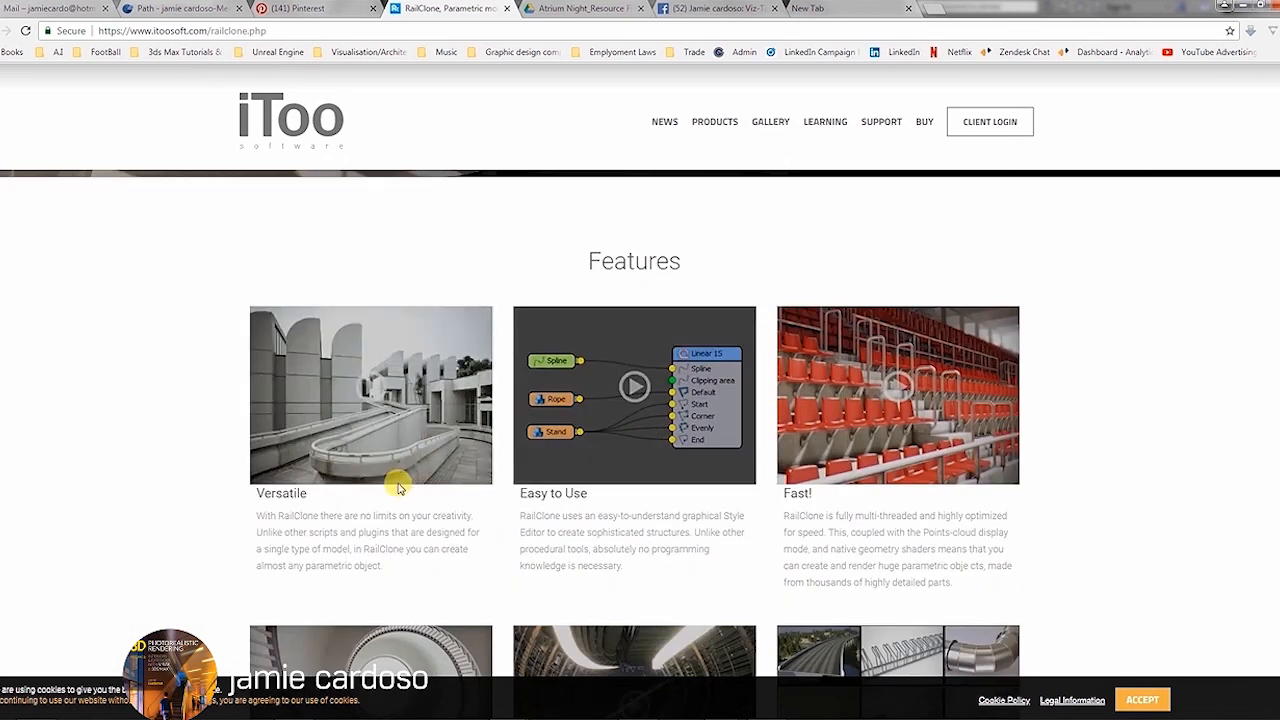
{"action": "left_click", "coordinate": [1247, 9]}
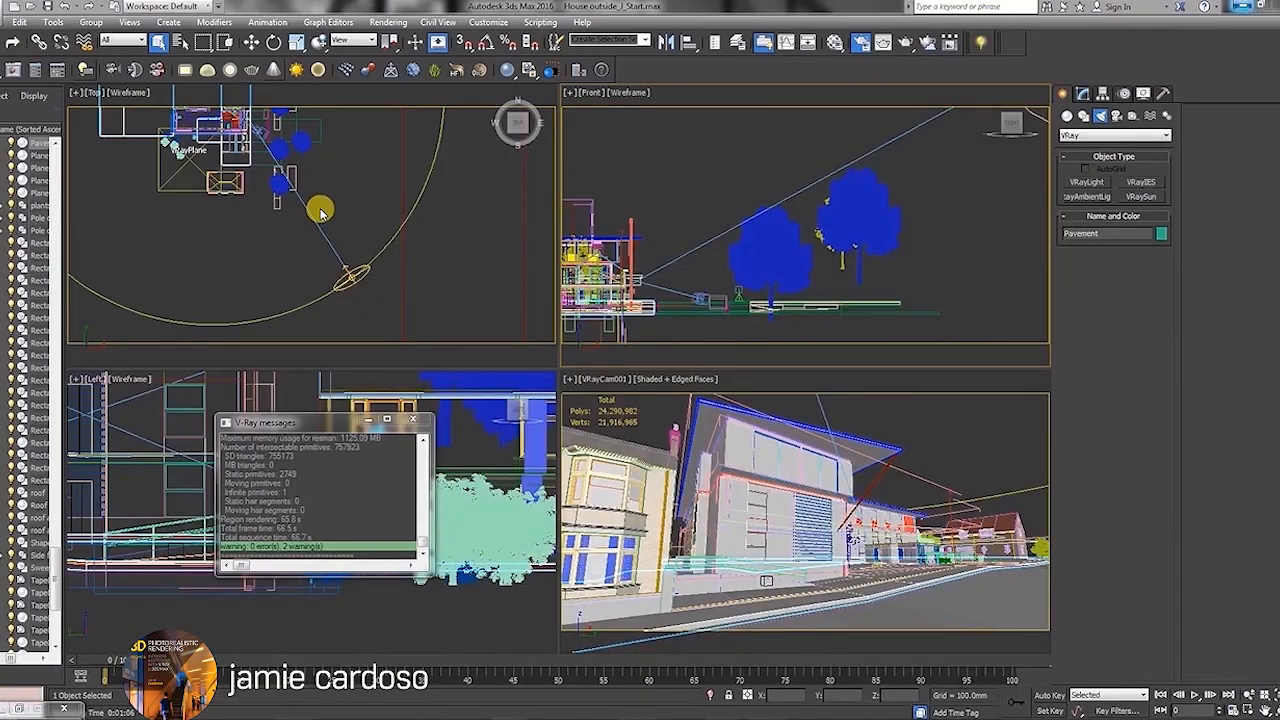
{"action": "middle_click_drag", "start_coordinate": [318, 244], "coordinate": [354, 275]}
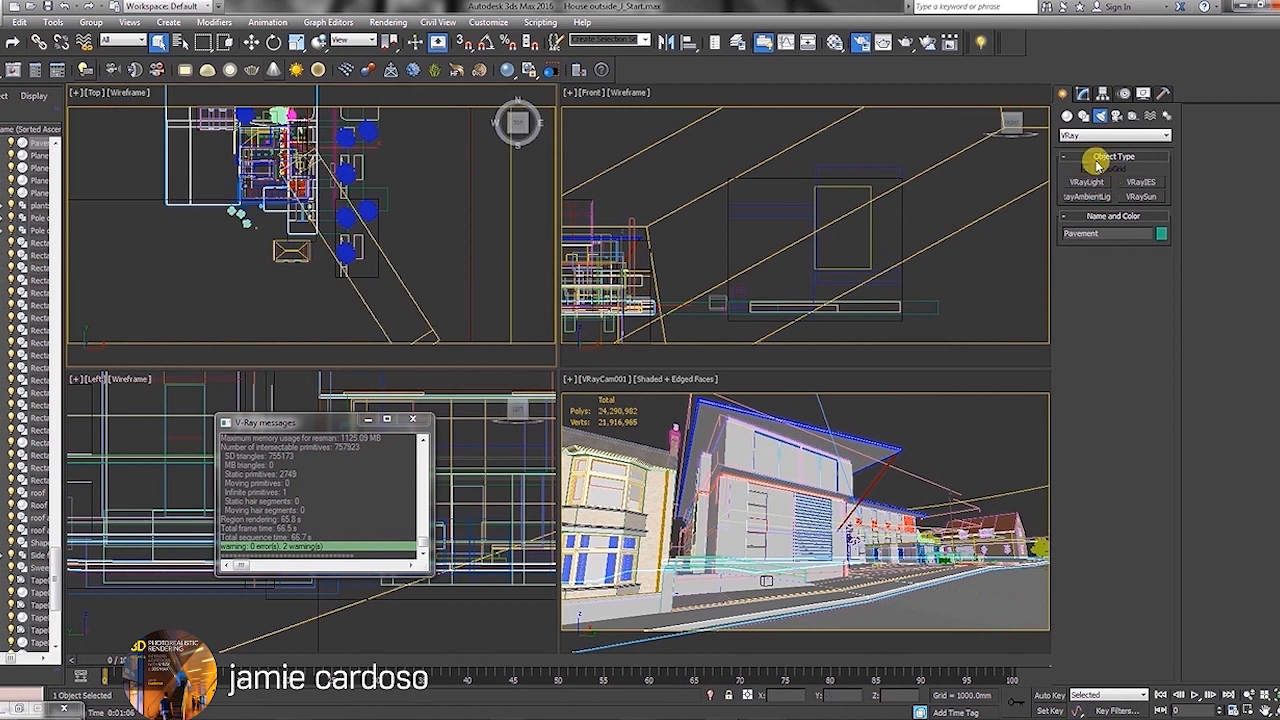
{"action": "left_click", "coordinate": [1085, 116]}
{"action": "left_click", "coordinate": [1087, 193]}
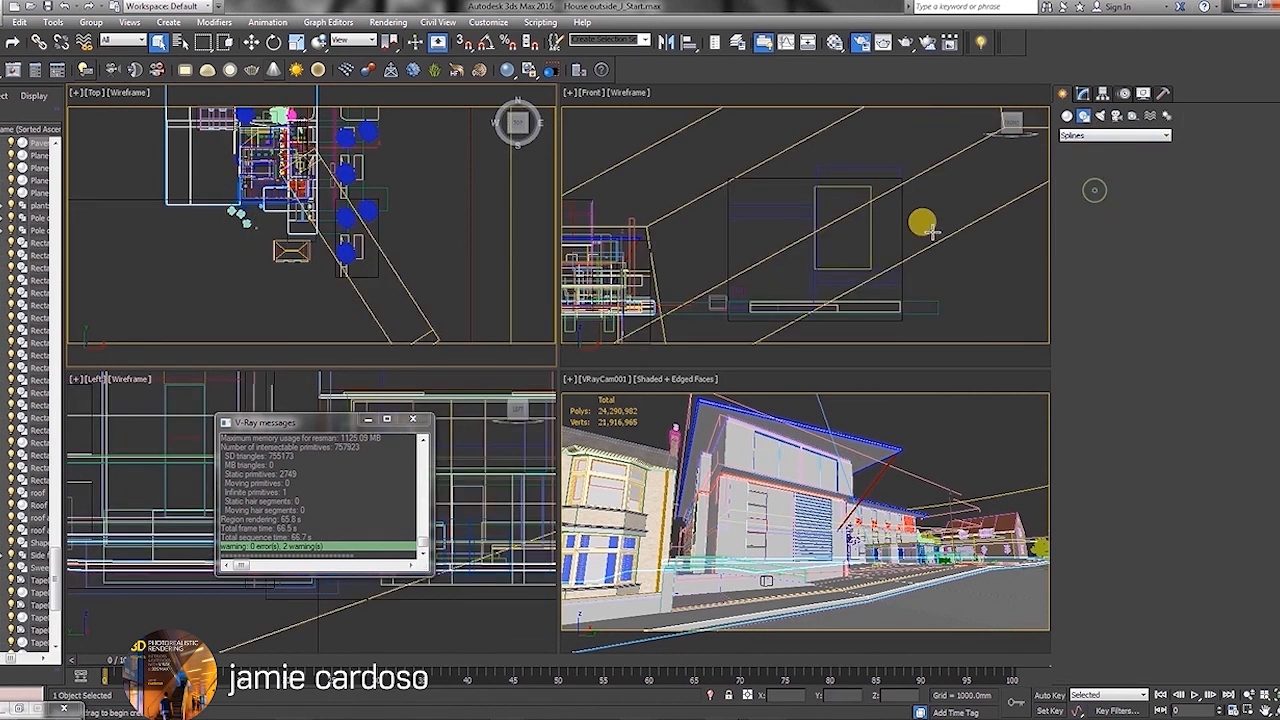
{"action": "scroll", "coordinate": [391, 244], "scroll_direction": "up", "scroll_amount": 5}
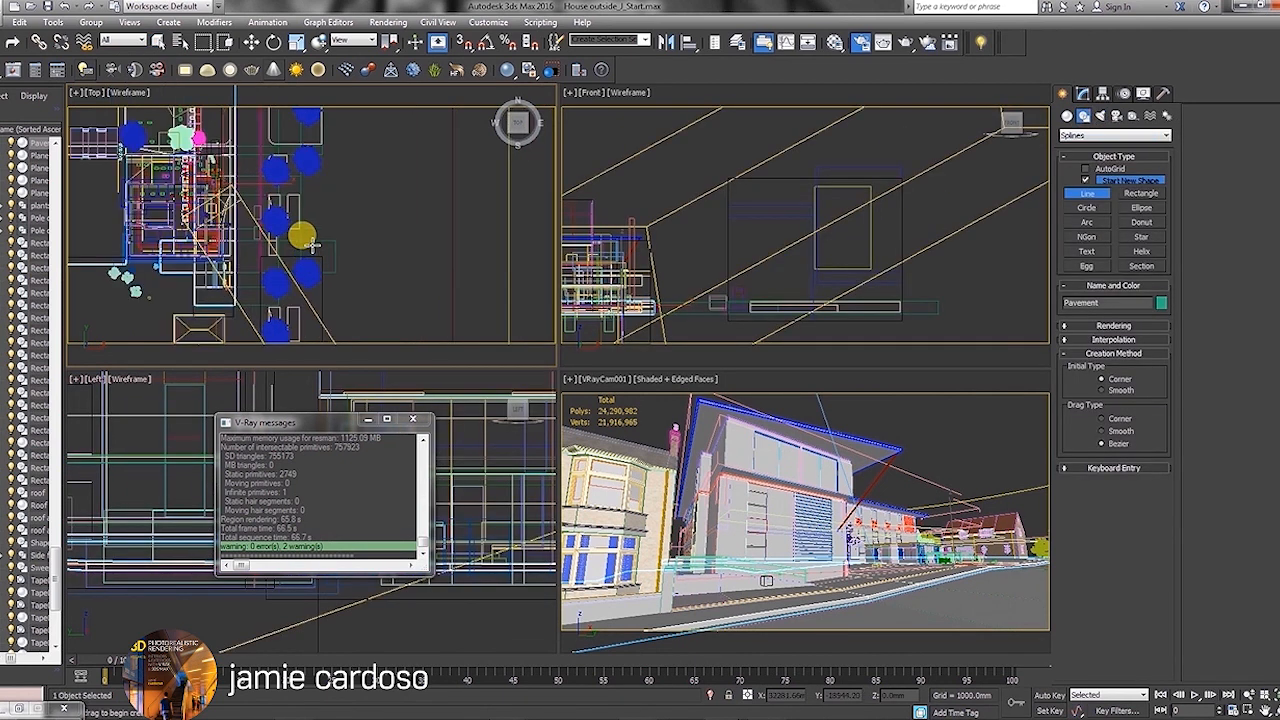
{"action": "middle_click_drag", "start_coordinate": [357, 198], "coordinate": [358, 261]}
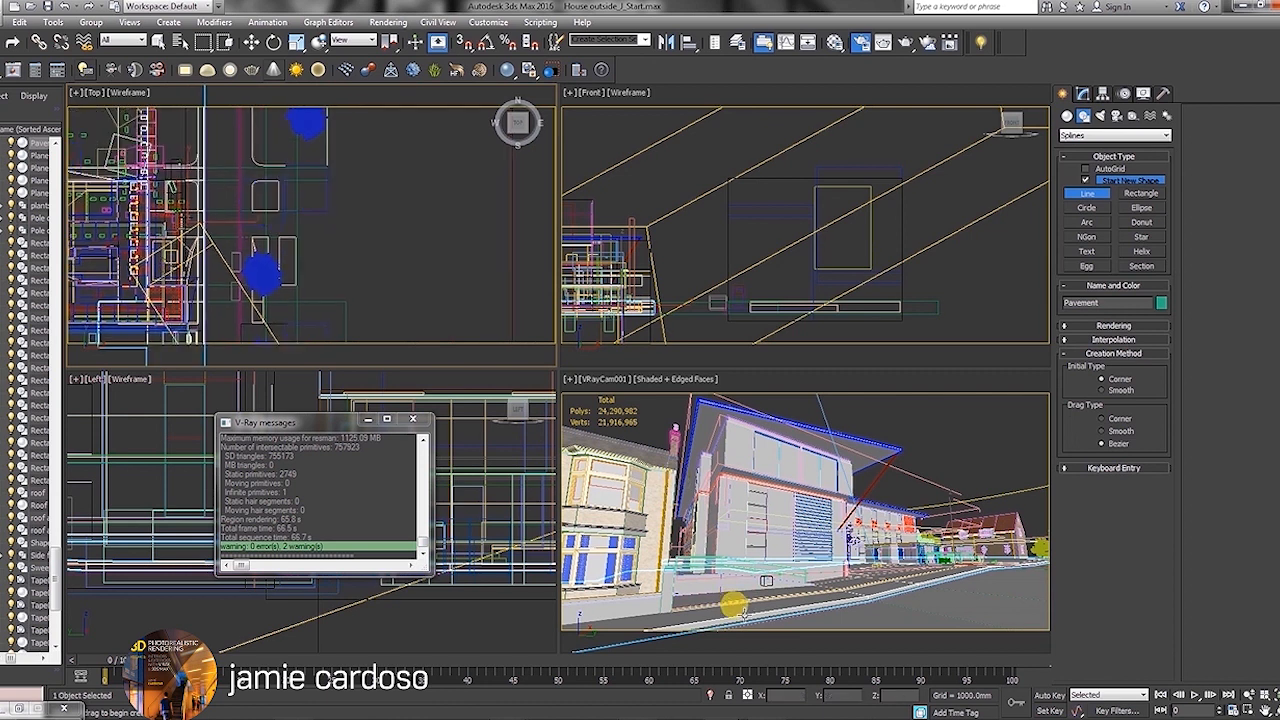
Step: Isolate the Pavement object and select the edges along its outer roadside border at Editable Poly edge level
{"action": "left_click", "coordinate": [710, 695]}
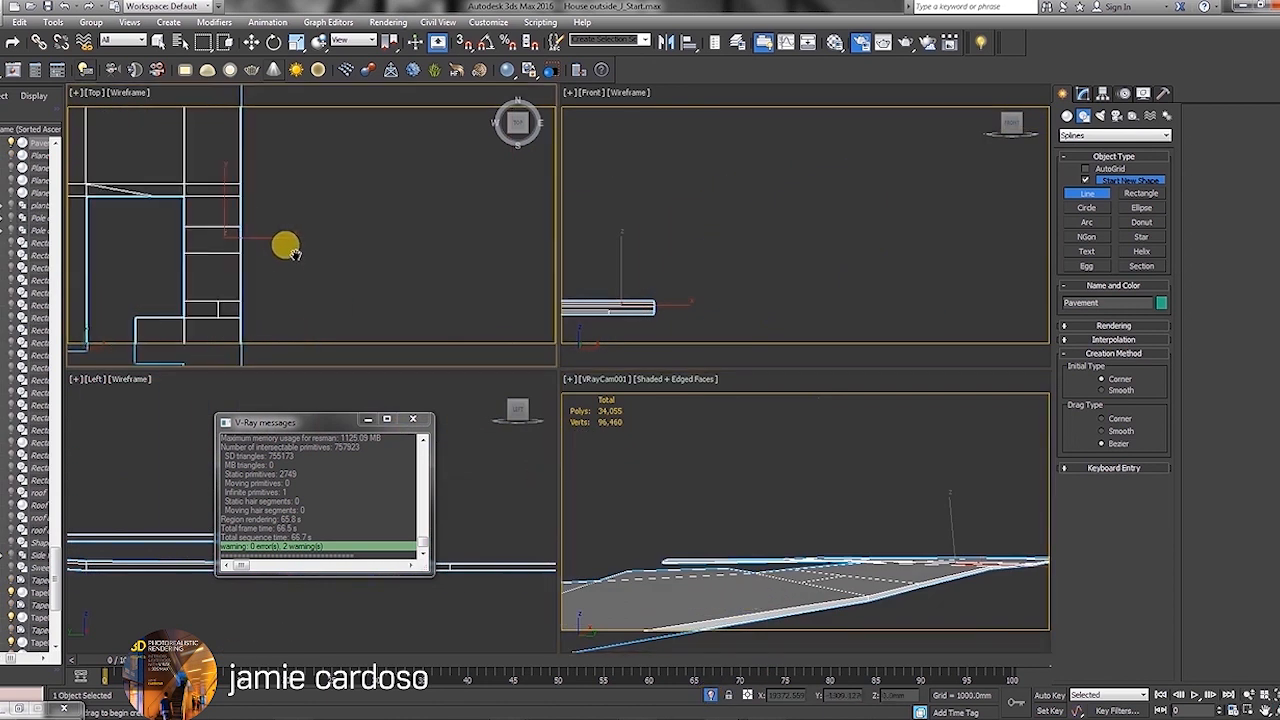
{"action": "left_click", "coordinate": [1083, 93]}
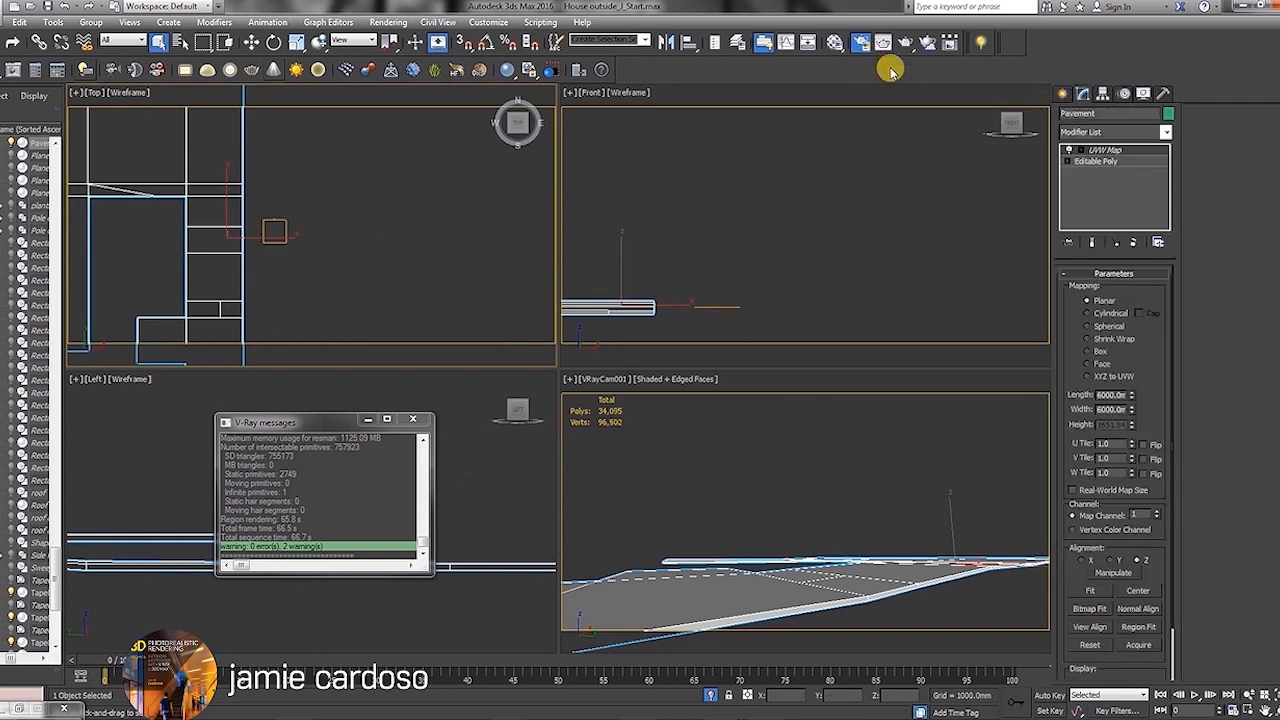
{"action": "left_click", "coordinate": [1097, 161]}
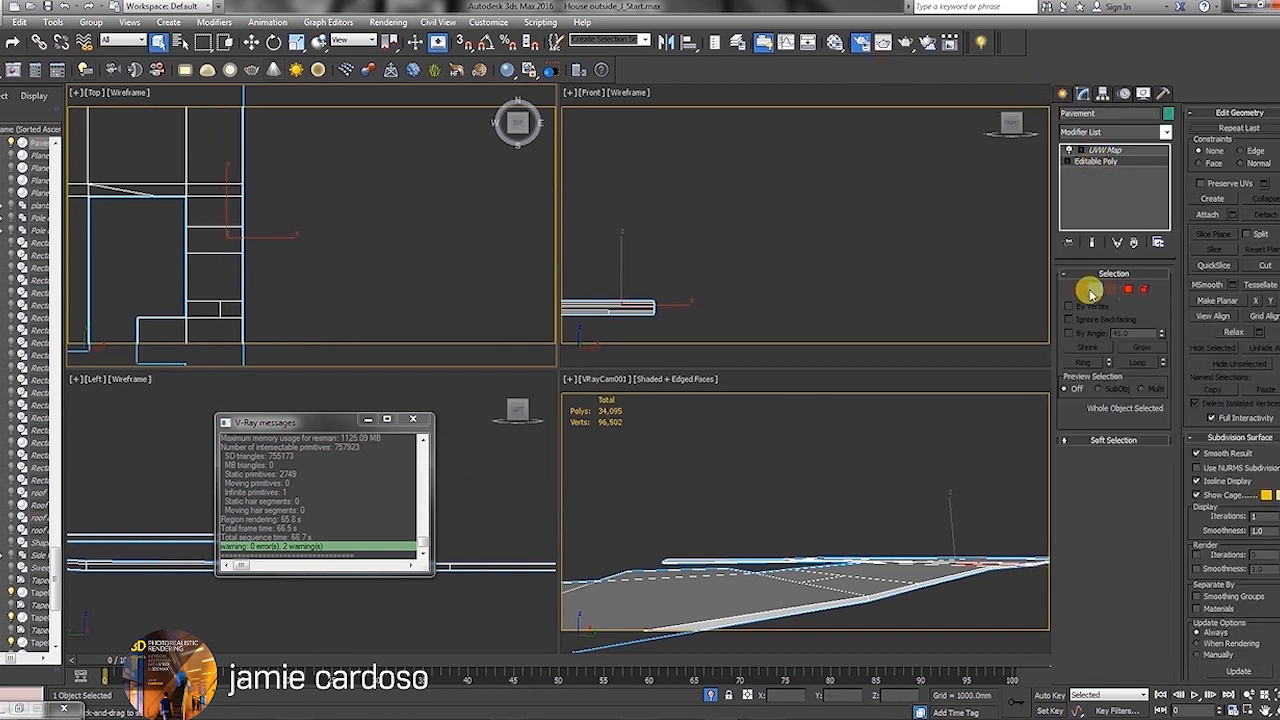
{"action": "left_click", "coordinate": [1095, 289]}
{"action": "double_click", "coordinate": [745, 612]}
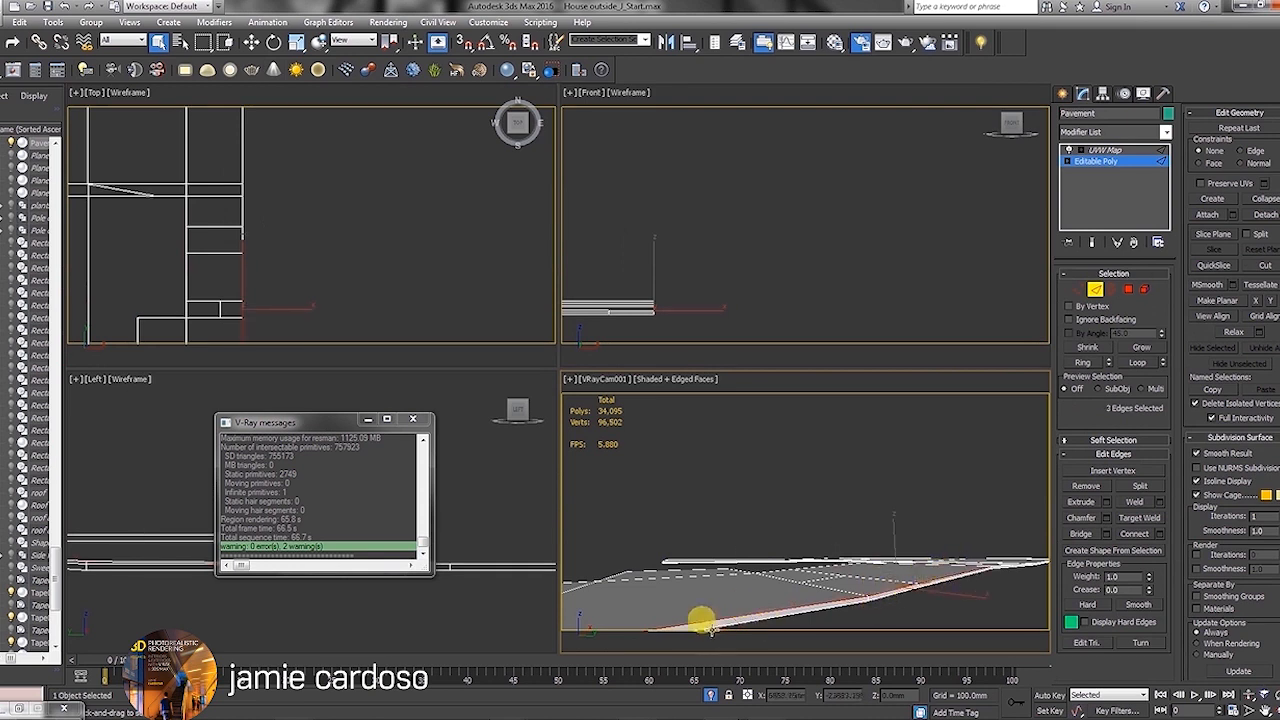
Step: Create a linear shape named curb from the selected pavement edges
{"action": "left_click", "coordinate": [1140, 552]}
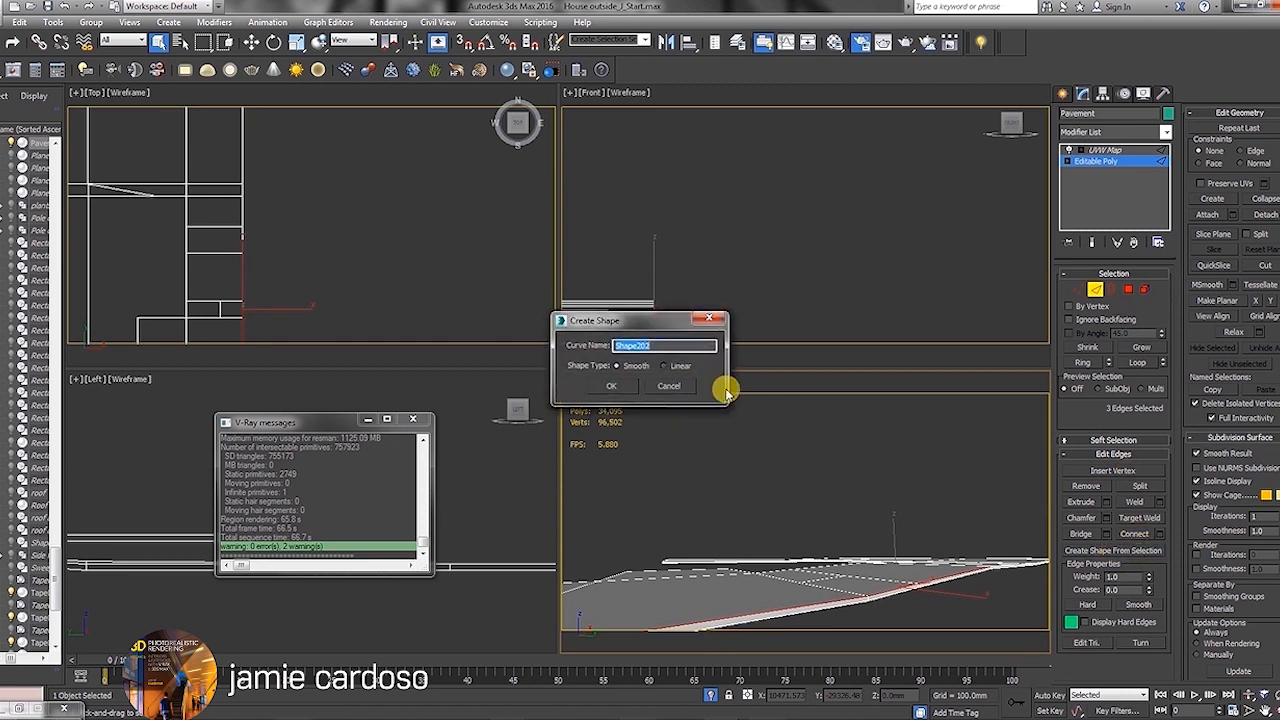
{"action": "left_click", "coordinate": [664, 366]}
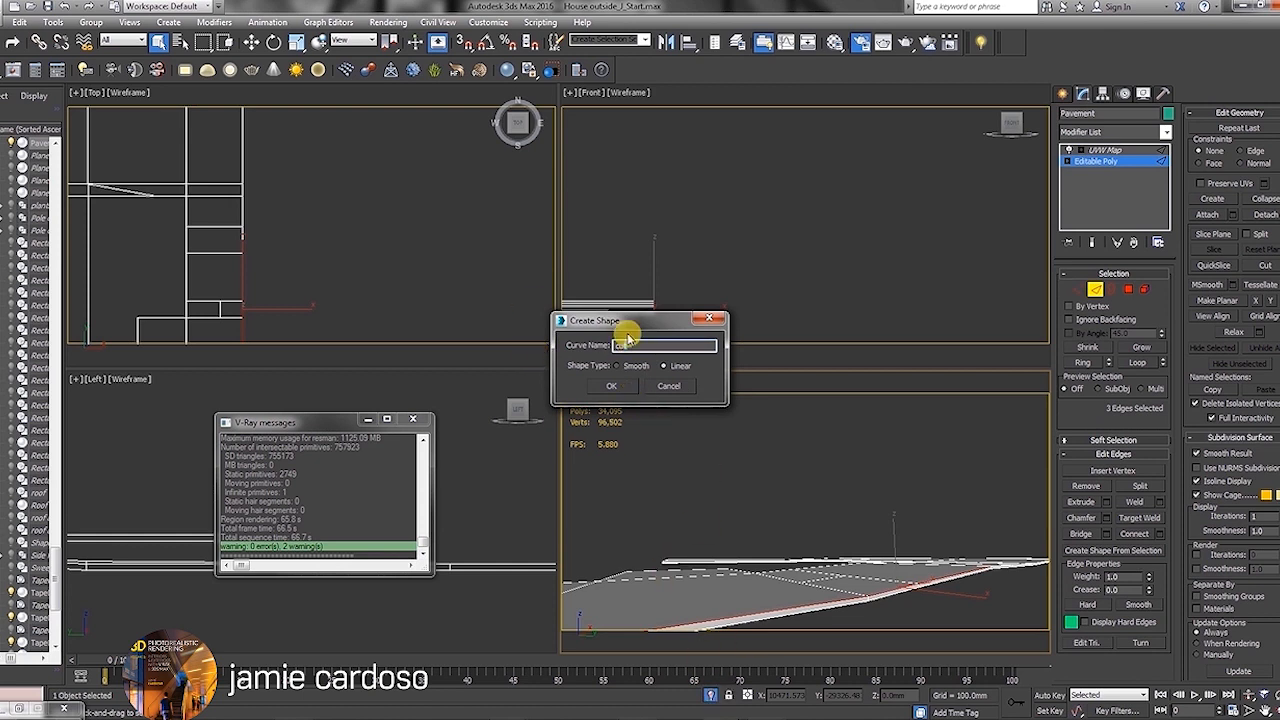
{"action": "left_click", "coordinate": [611, 386]}
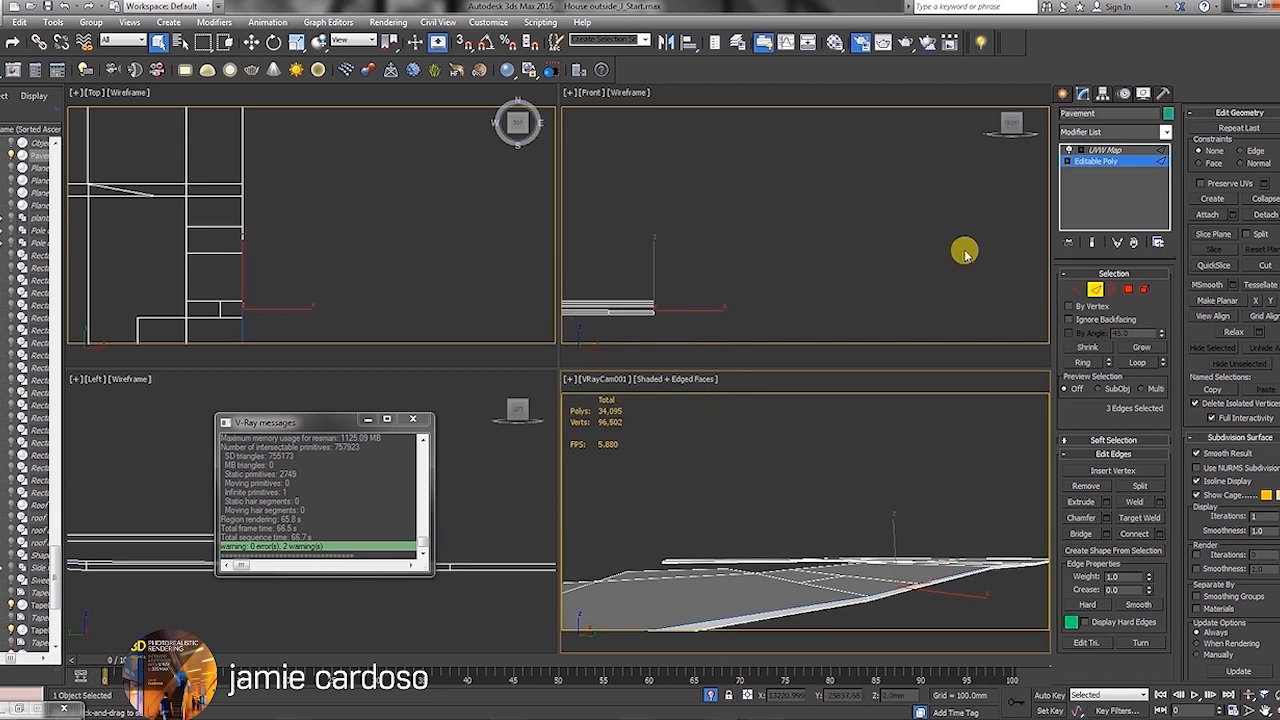
Step: Select the curb spline along the pavement border and apply a Sweep modifier to it
{"action": "left_click", "coordinate": [1063, 93]}
{"action": "left_click", "coordinate": [812, 596]}
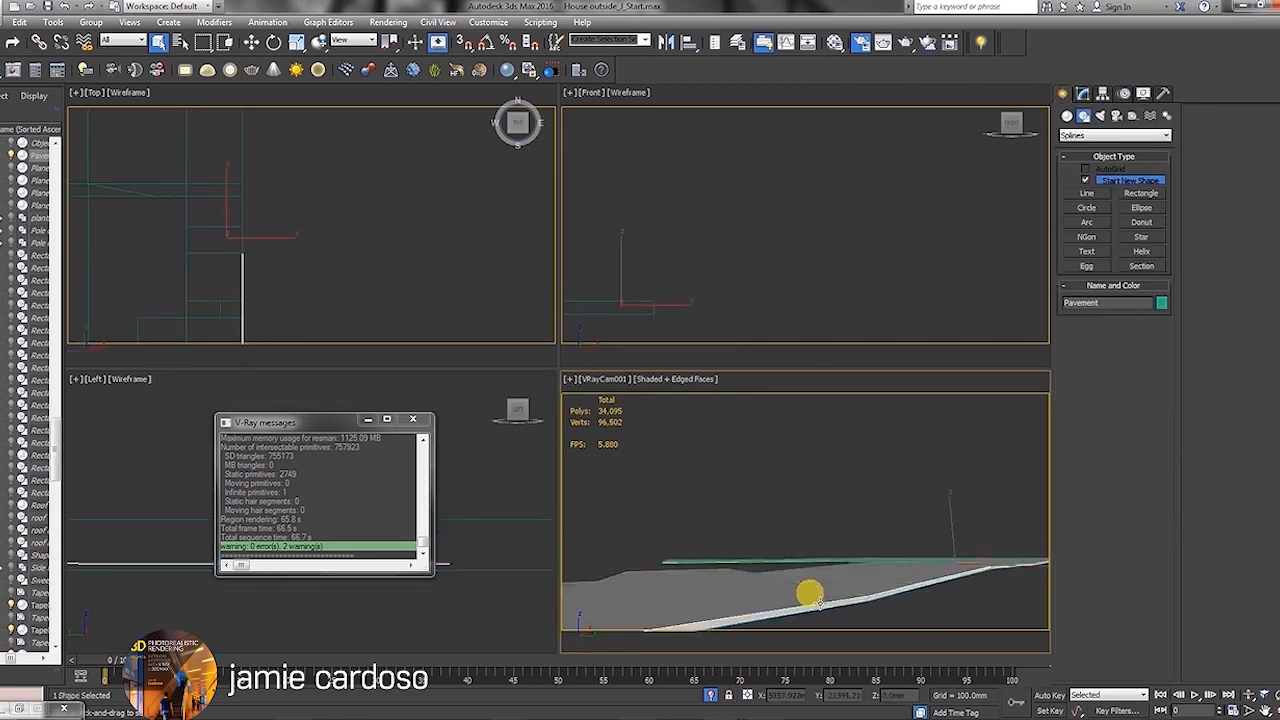
{"action": "left_click", "coordinate": [1087, 95]}
{"action": "left_click", "coordinate": [1166, 132]}
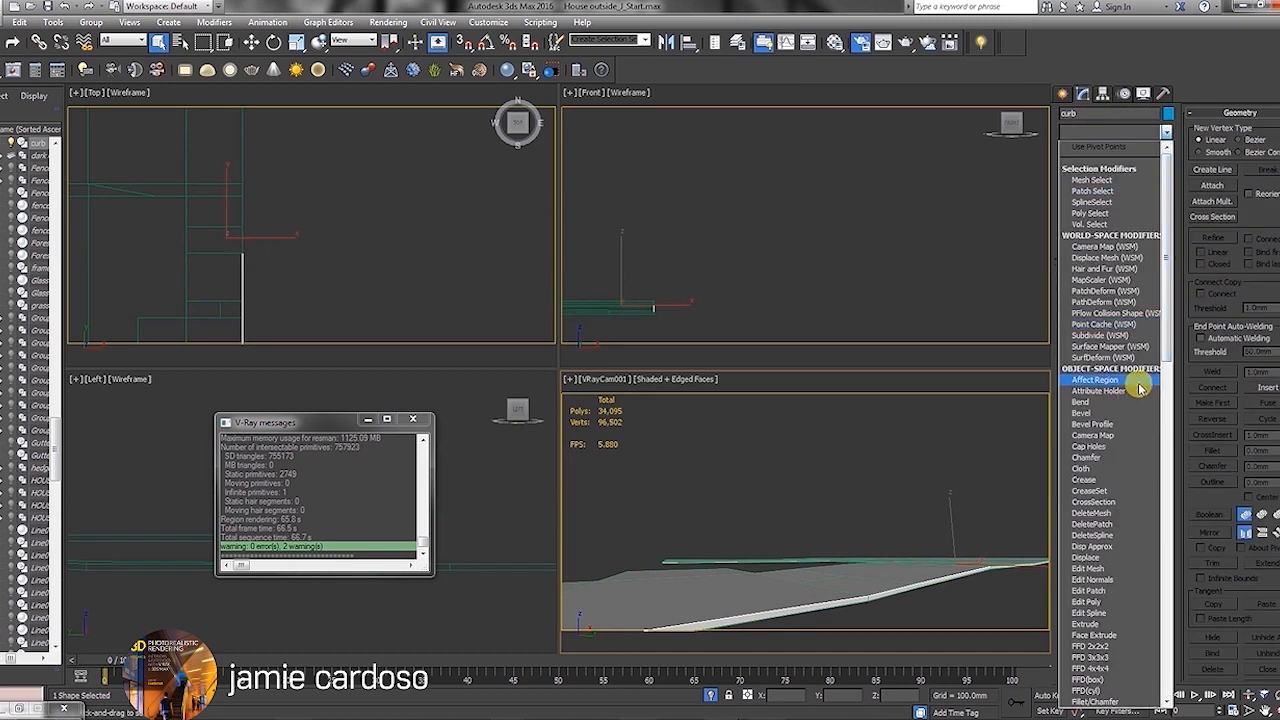
{"action": "scroll", "coordinate": [1138, 385], "scroll_direction": "down", "scroll_amount": 20}
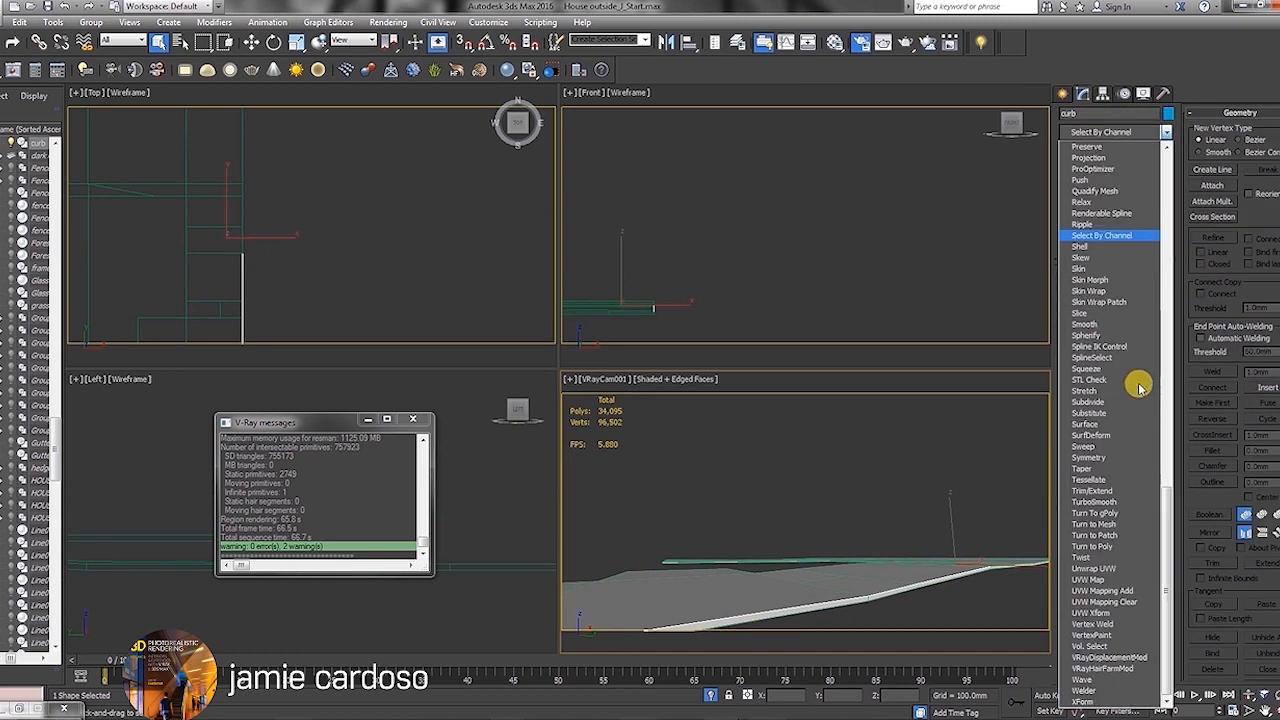
{"action": "left_click", "coordinate": [1094, 446]}
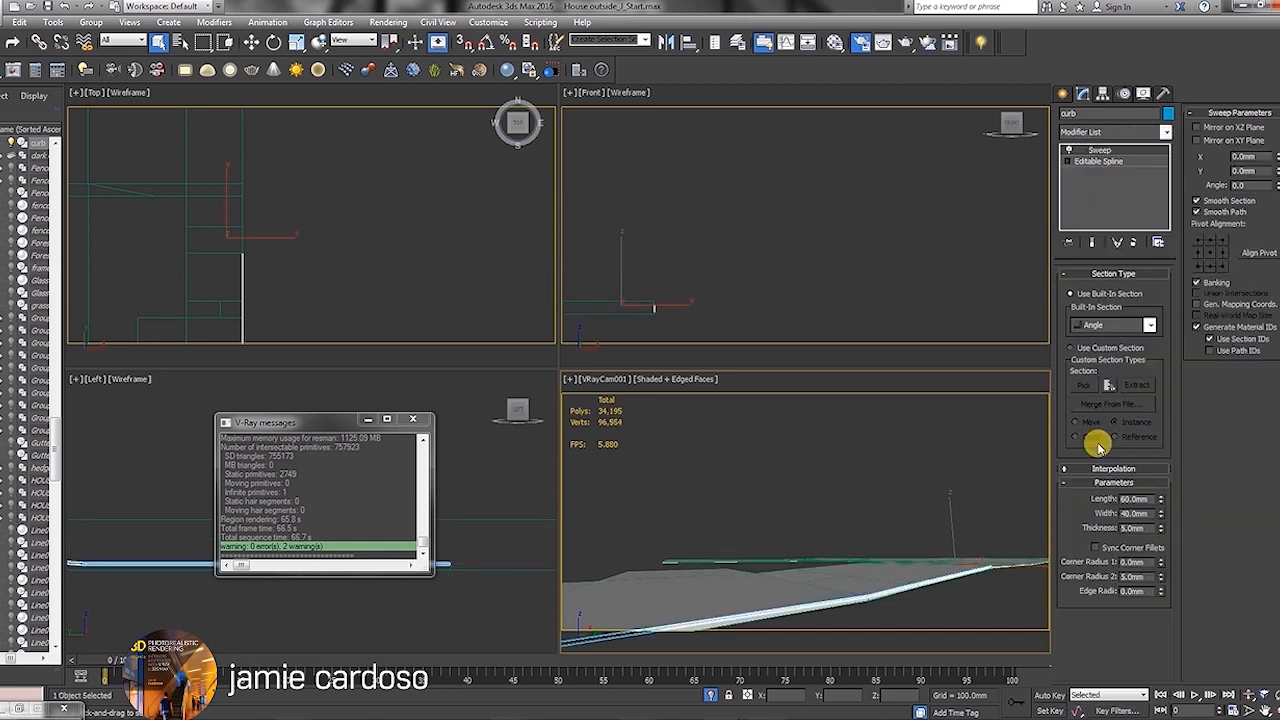
Step: Set the curb sweep's built-in section to Bar with a length of 181.8 mm and a width of 339.6 mm
{"action": "left_click", "coordinate": [1145, 325]}
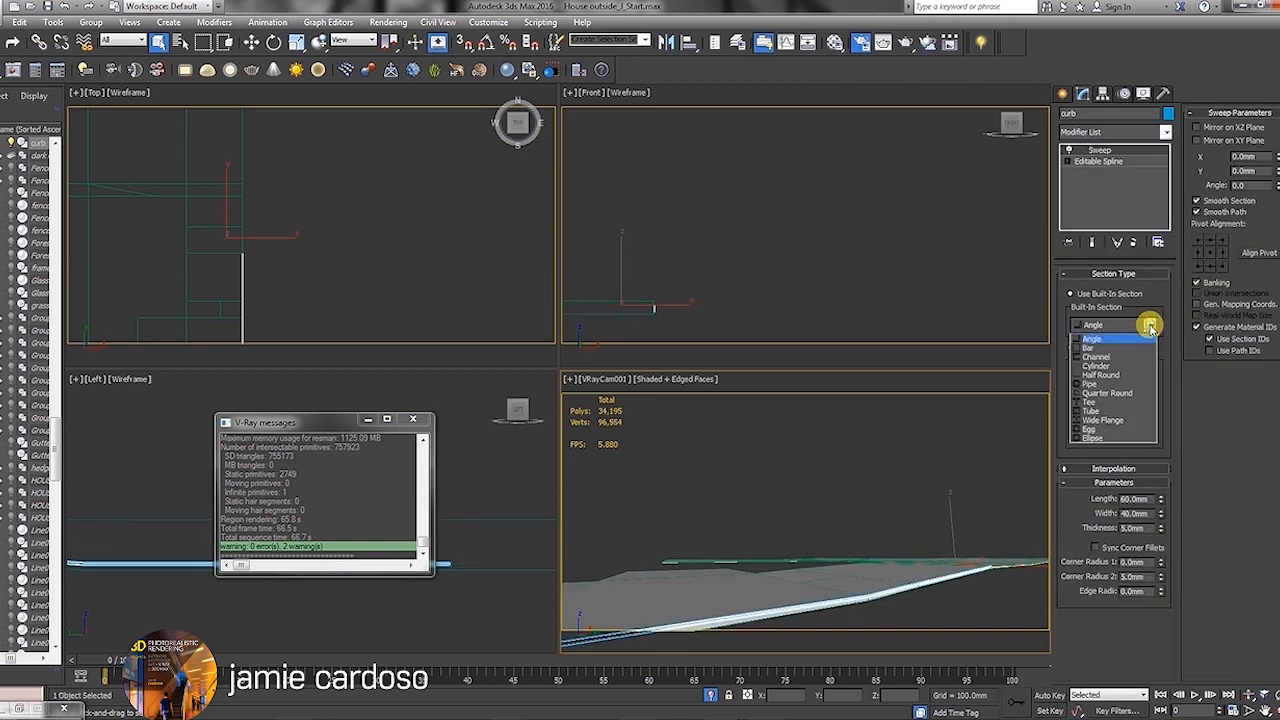
{"action": "left_click", "coordinate": [1098, 350]}
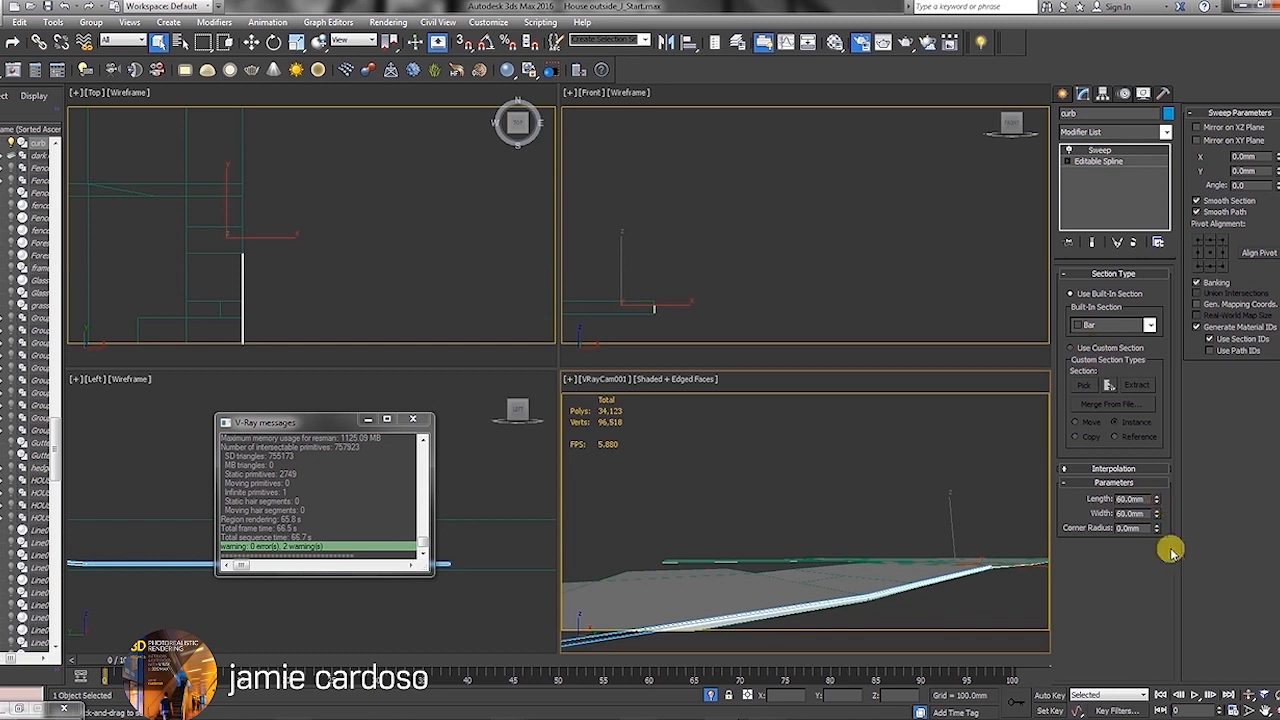
{"action": "left_click_drag", "start_coordinate": [1157, 500], "coordinate": [1093, 183]}
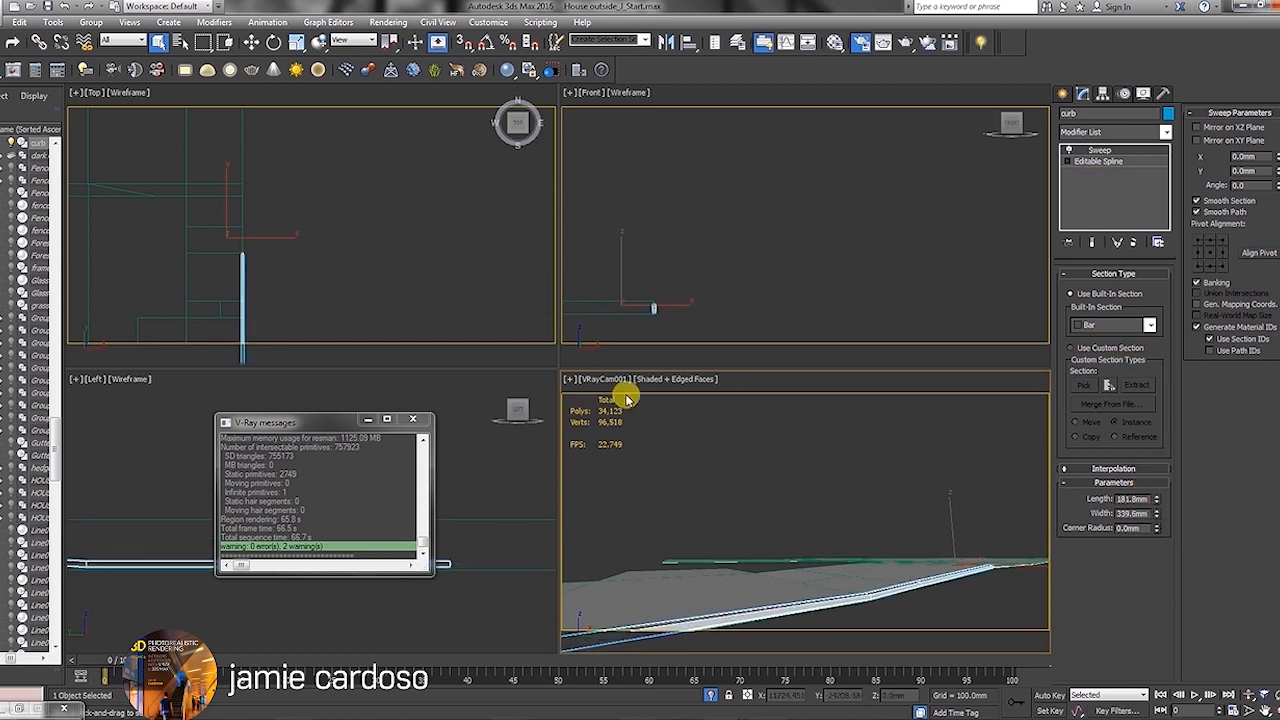
Step: Maximize the camera view, close the V-Ray messages window and look over the products on the iToo Software home page
{"action": "key", "text": "alt+w"}
{"action": "left_click", "coordinate": [420, 420]}
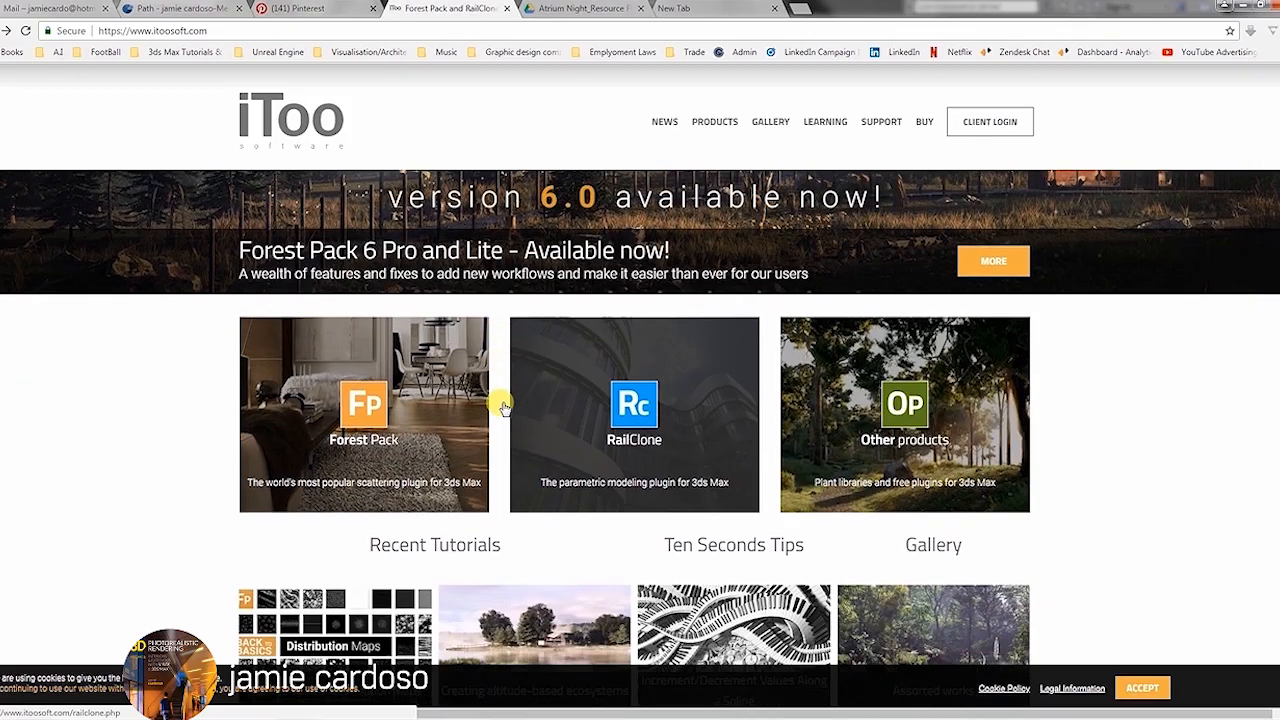
{"action": "scroll", "coordinate": [895, 383], "scroll_direction": "down", "scroll_amount": 1}
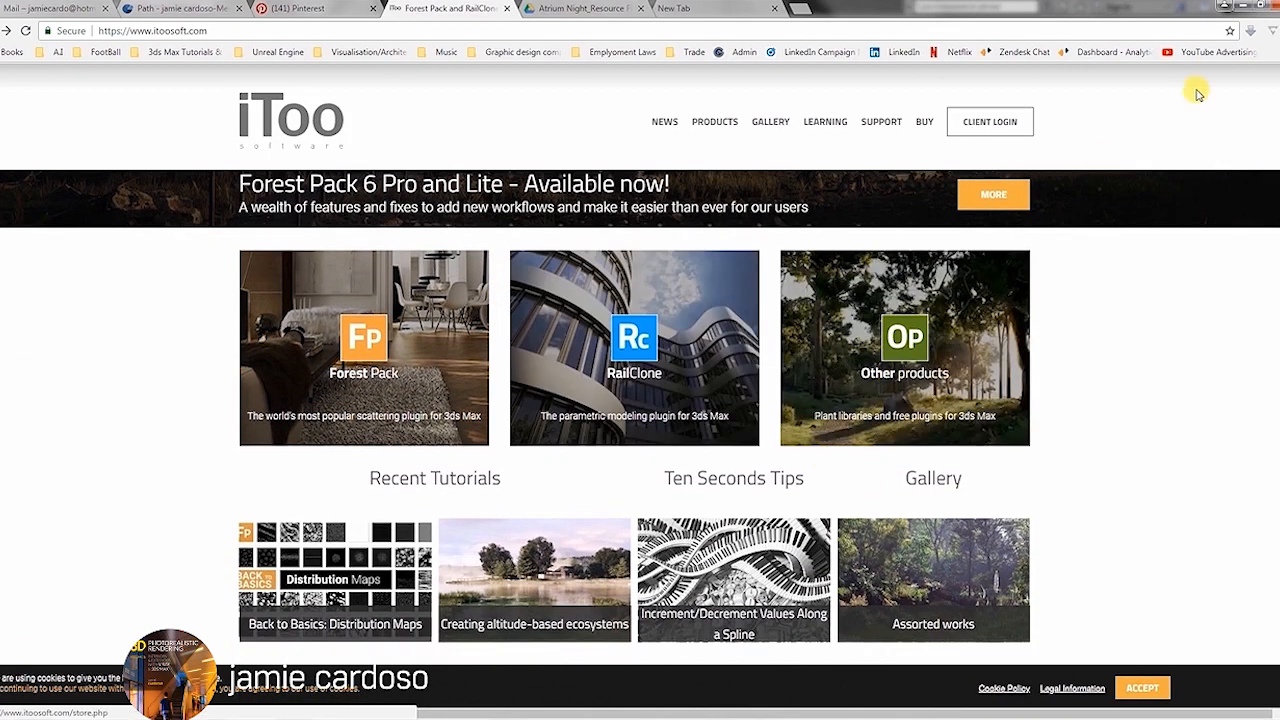
{"action": "left_click", "coordinate": [1243, 6]}
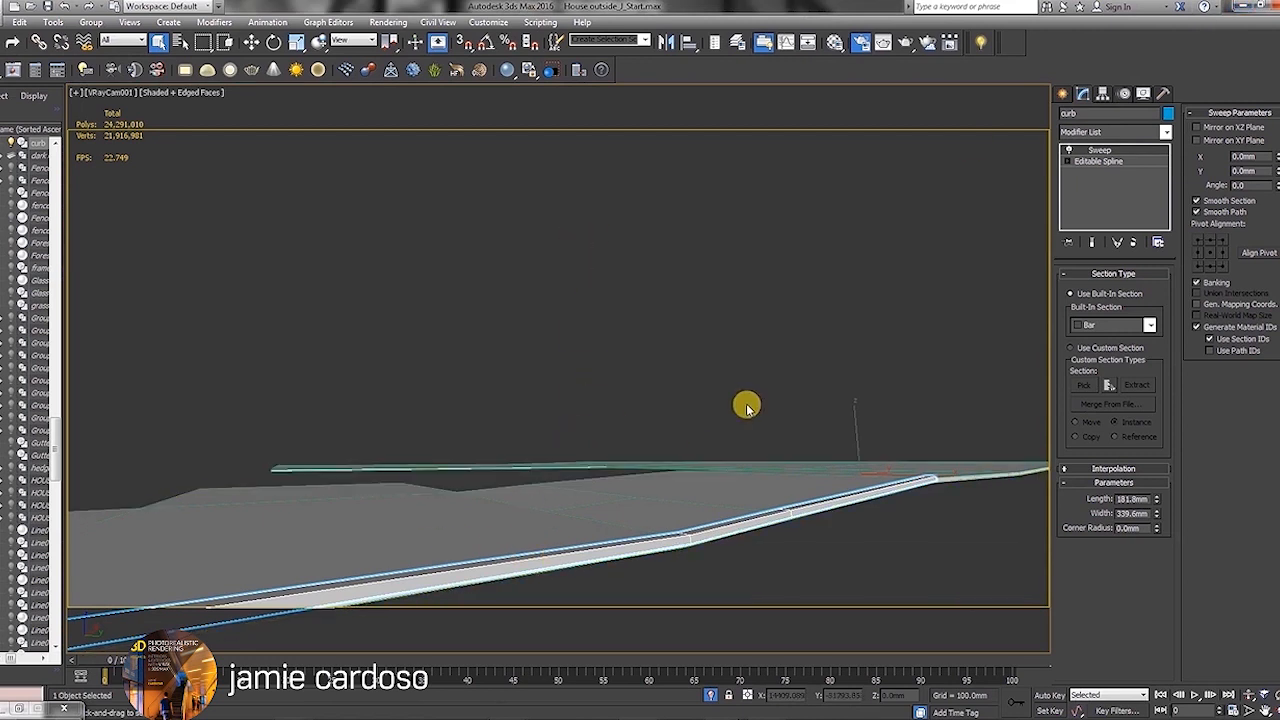
Step: Delete the swept curb object and leave isolation mode to show the whole scene
{"action": "left_click", "coordinate": [1062, 93]}
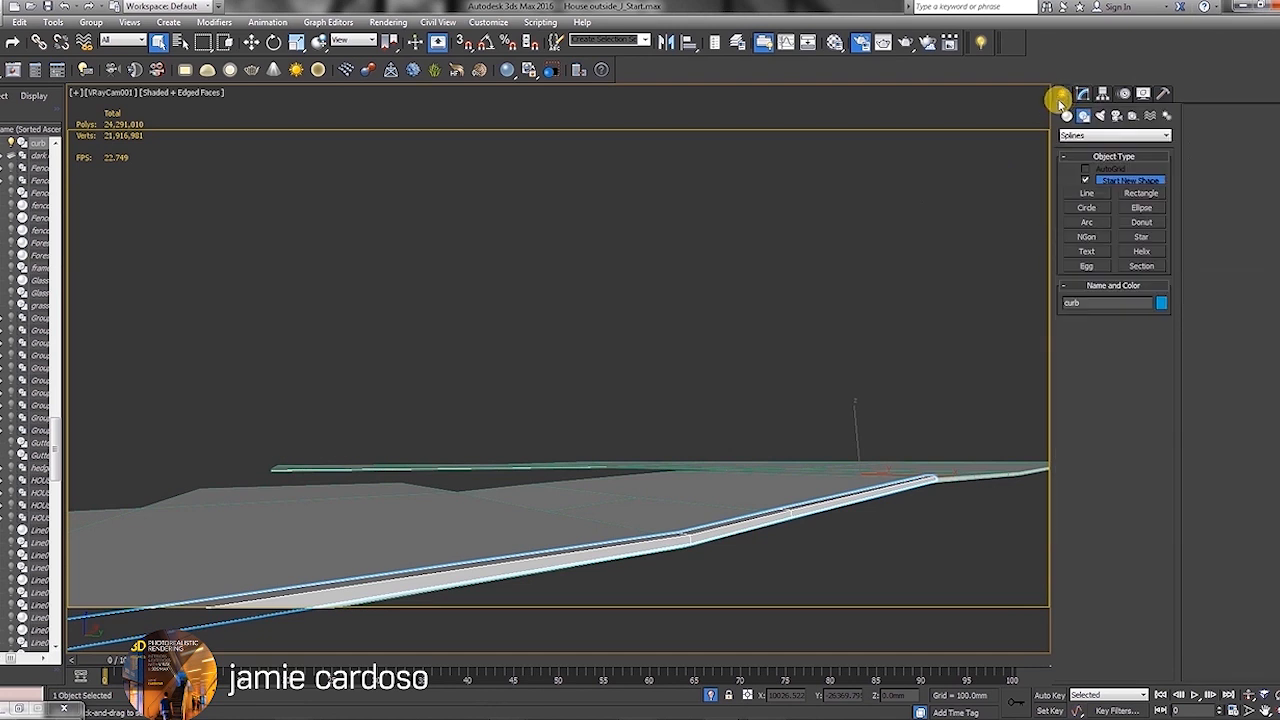
{"action": "key", "text": "Delete"}
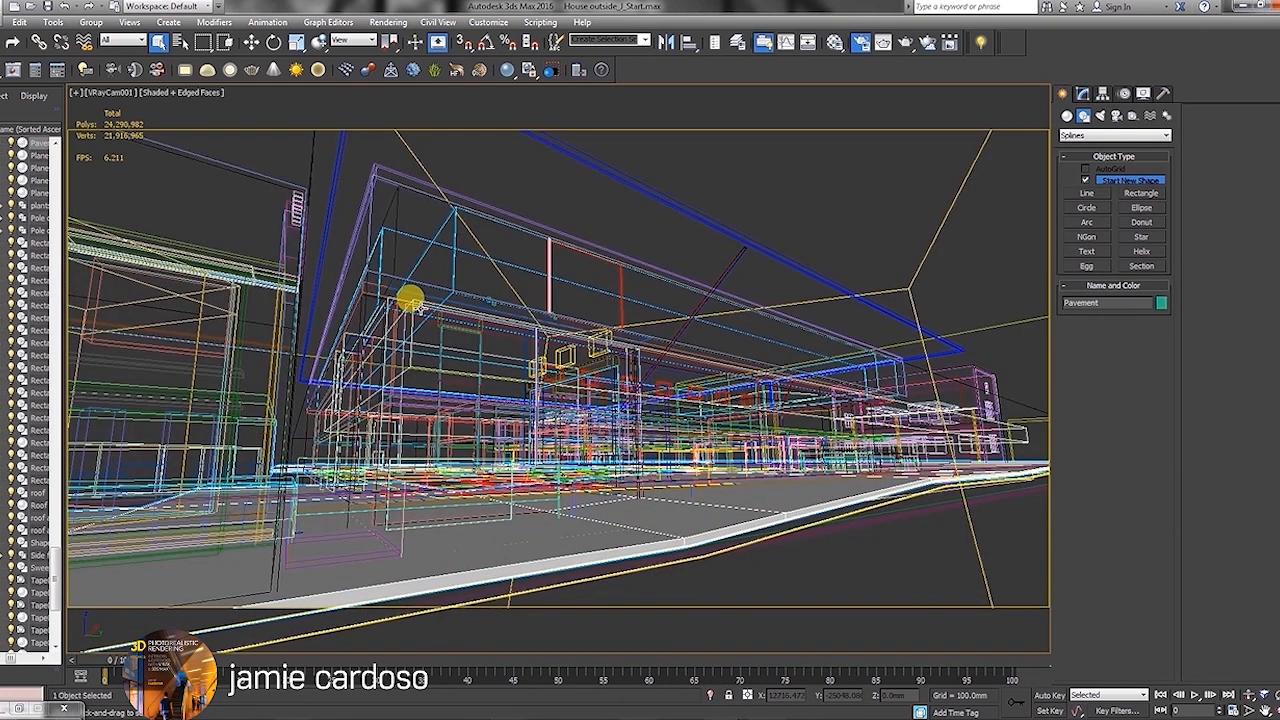
Step: Render the VRayCam001 camera view of the street scene with V-Ray
{"action": "left_click", "coordinate": [598, 516]}
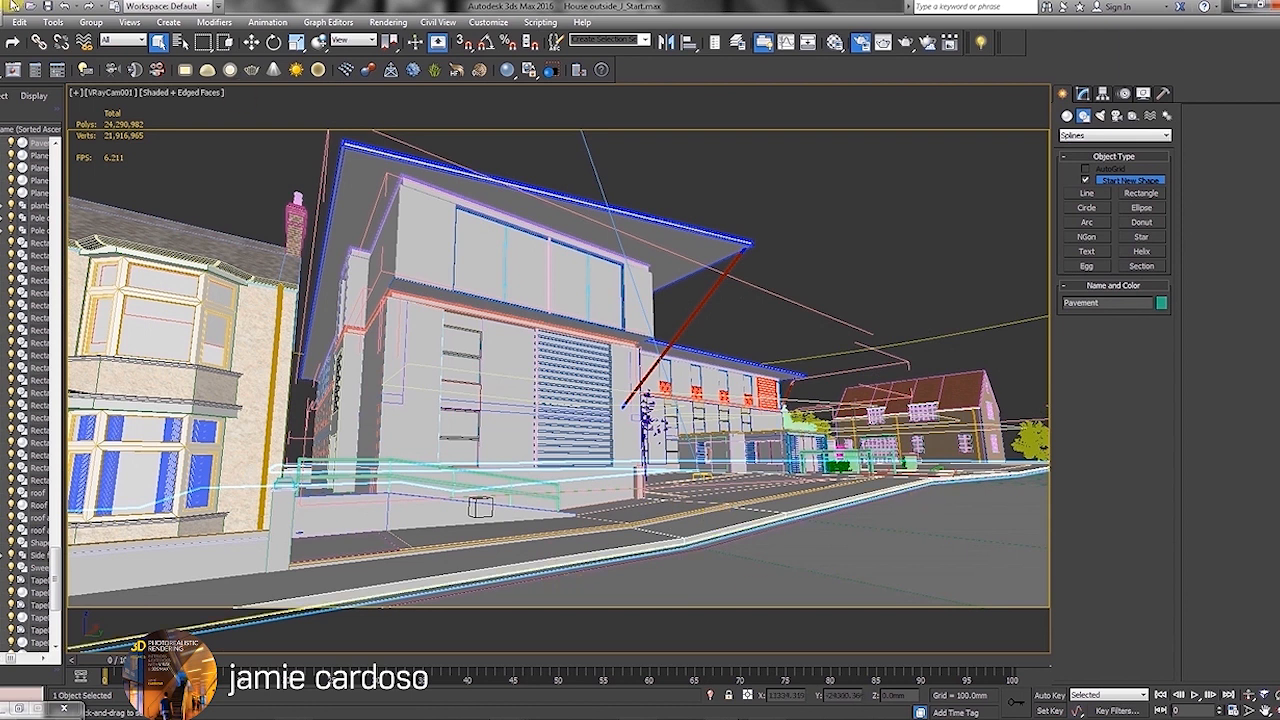
{"action": "left_click", "coordinate": [905, 42]}
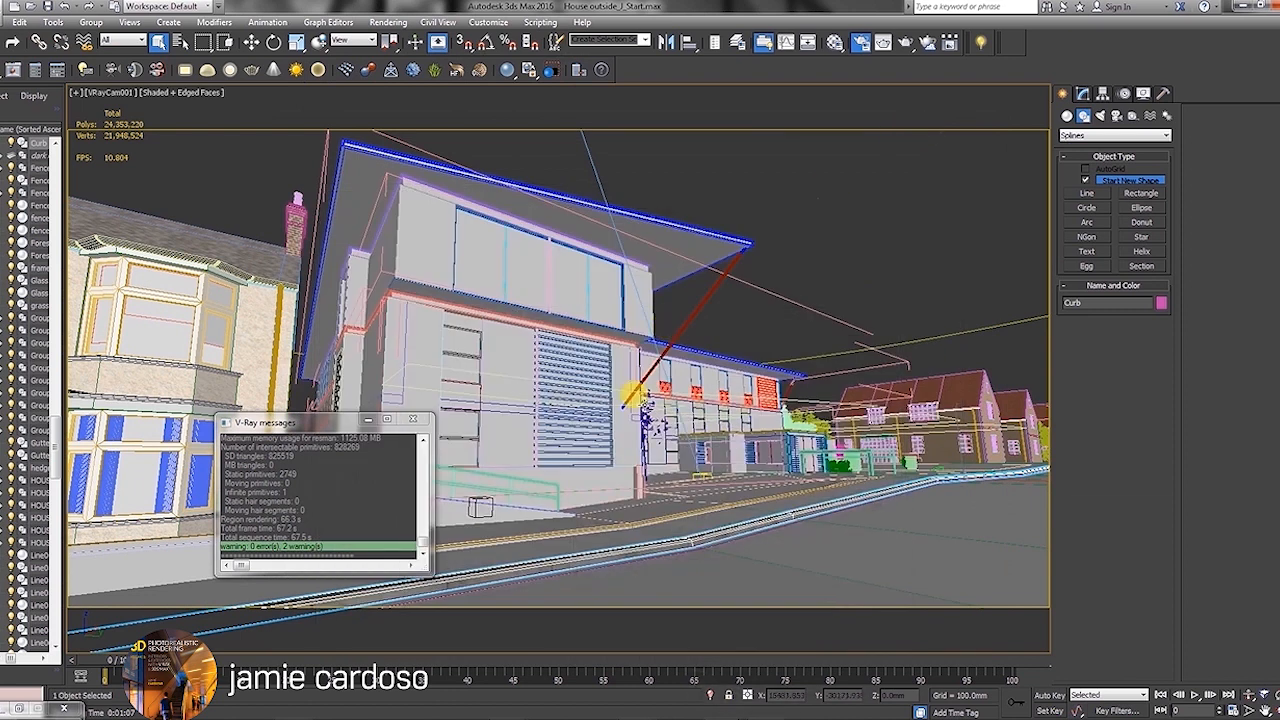
Step: Select the building's Glass object and, in the Material Editor, rename the unused material 07 - Default as glass
{"action": "left_click", "coordinate": [485, 256]}
{"action": "left_click", "coordinate": [485, 256]}
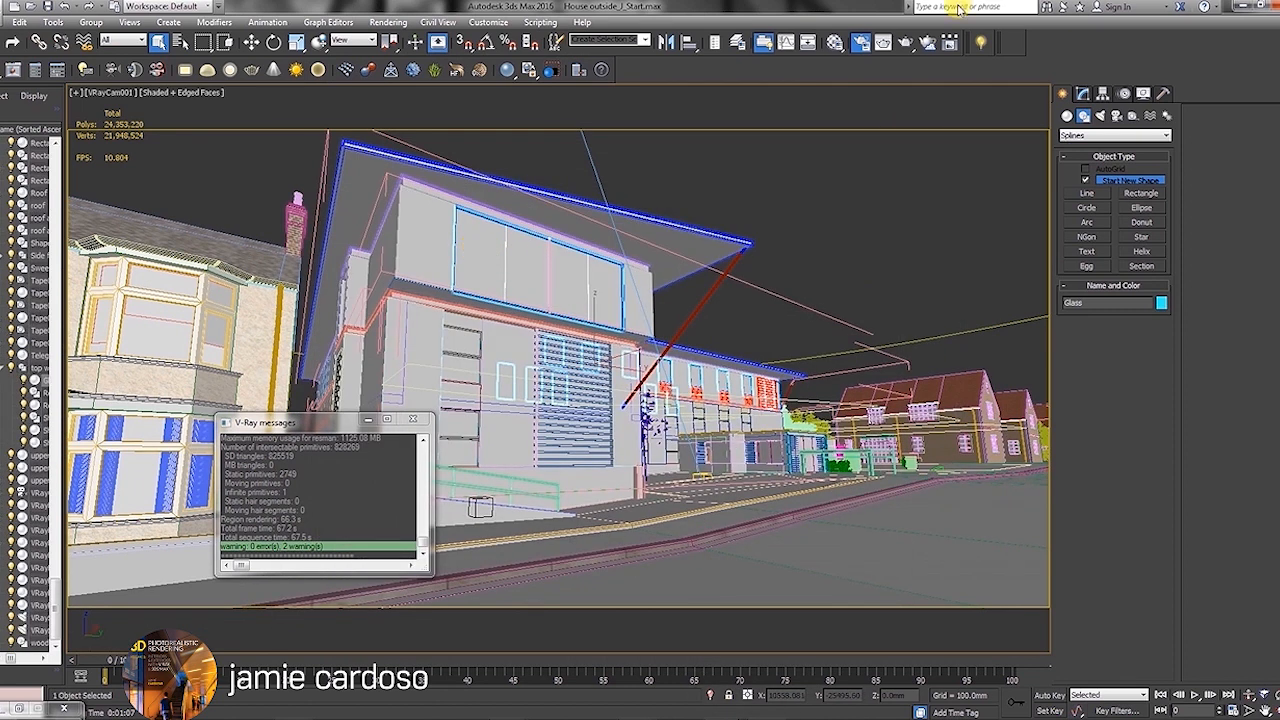
{"action": "left_click", "coordinate": [834, 45]}
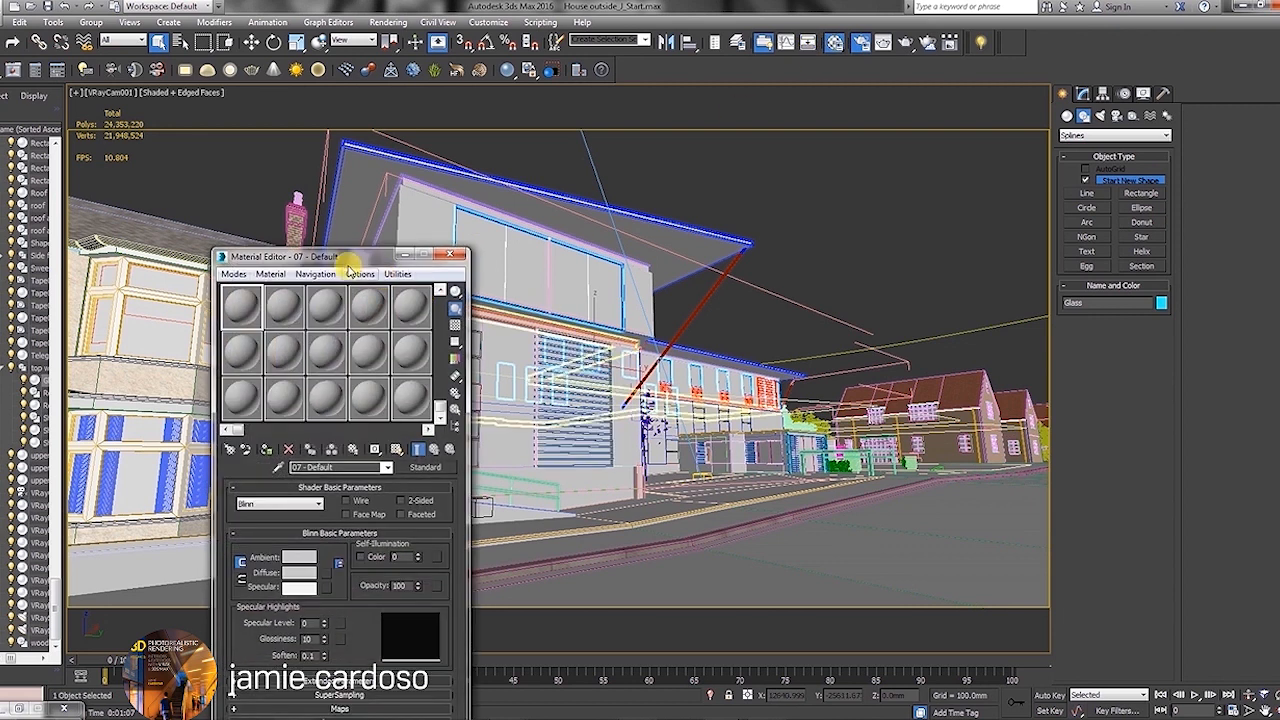
{"action": "left_click_drag", "start_coordinate": [345, 255], "coordinate": [432, 212]}
{"action": "left_click_drag", "start_coordinate": [518, 124], "coordinate": [413, 81]}
{"action": "left_click_drag", "start_coordinate": [410, 291], "coordinate": [279, 288]}
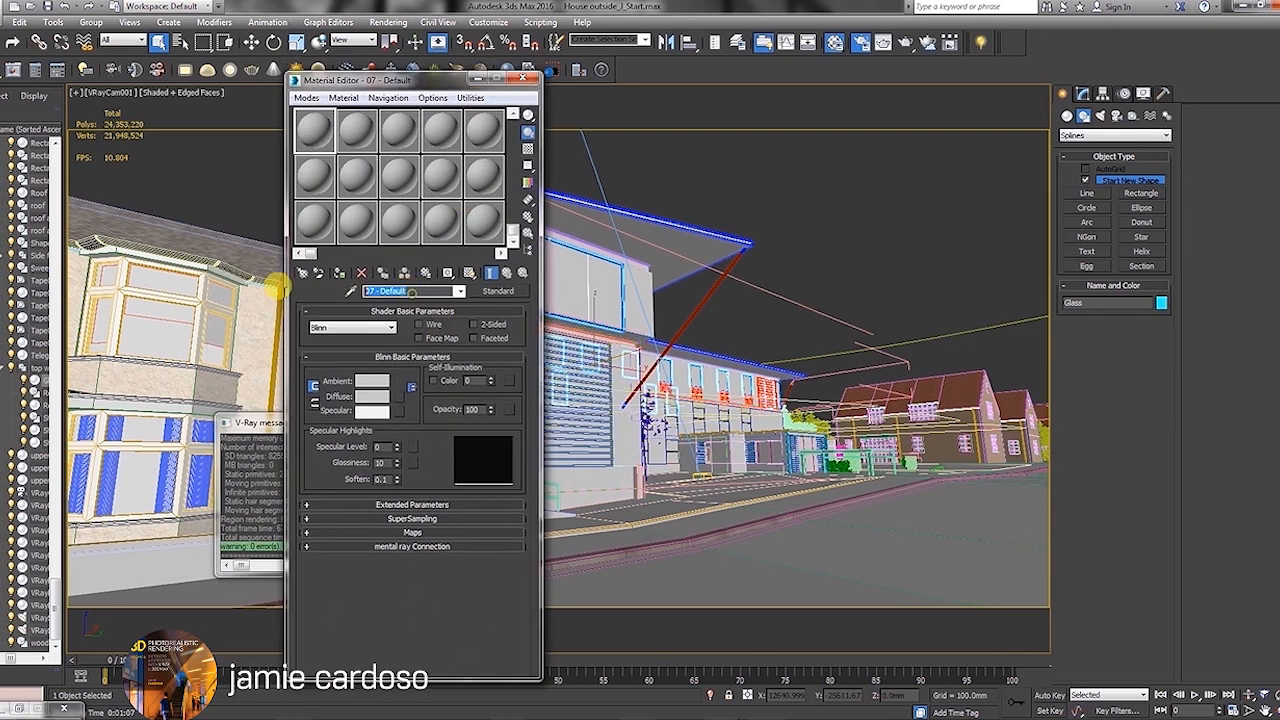
{"action": "type", "text": "glass"}
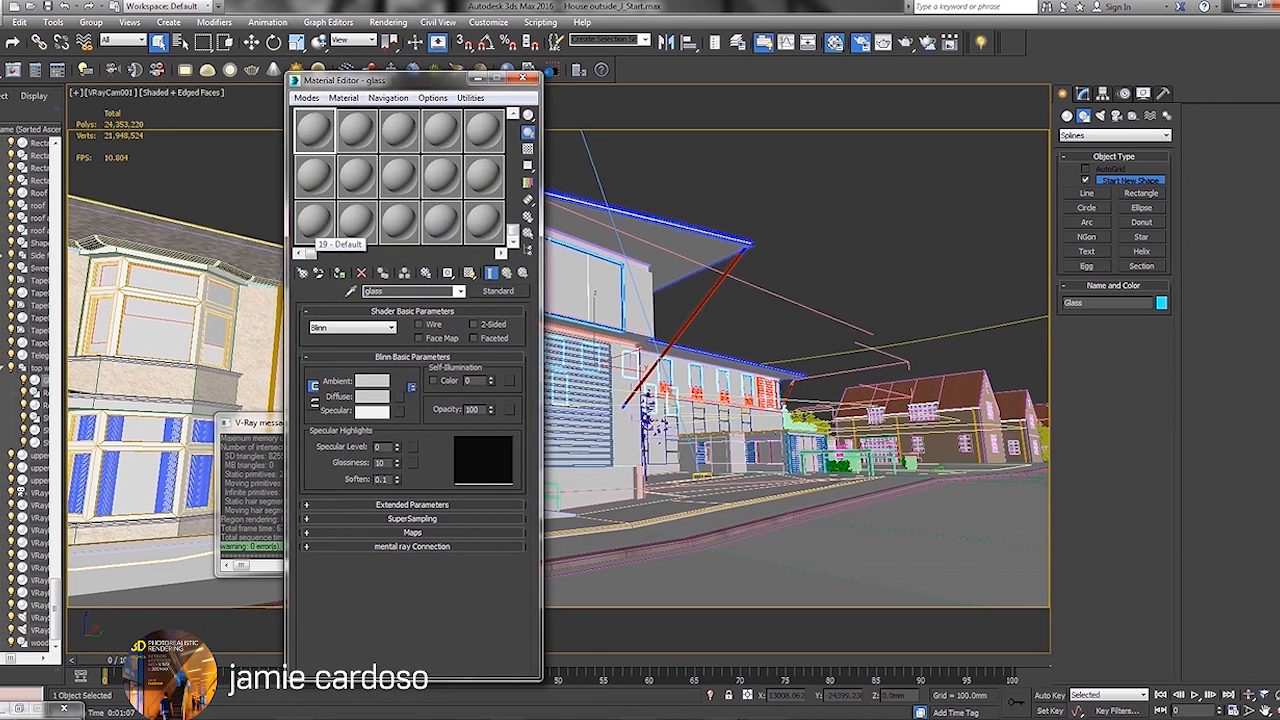
{"action": "left_click_drag", "start_coordinate": [399, 81], "coordinate": [301, 80]}
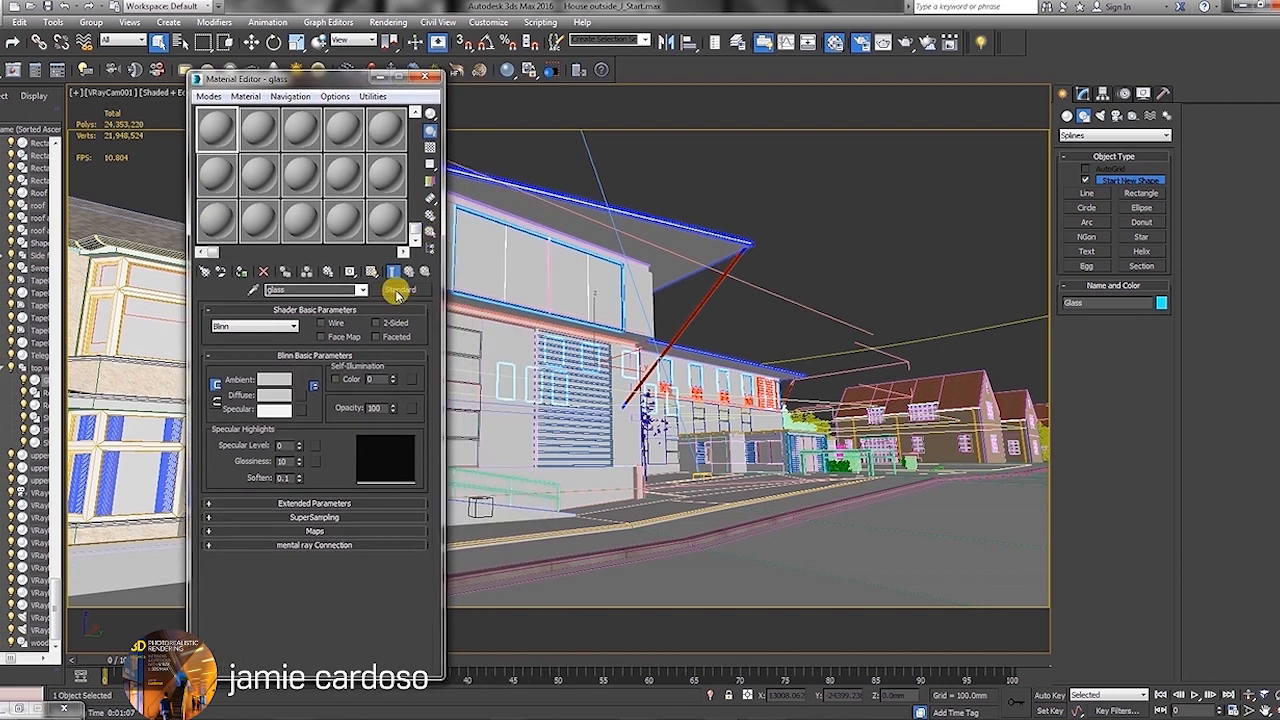
Step: Change the glass material's type from Standard to VRayMtl
{"action": "left_click", "coordinate": [396, 293]}
{"action": "left_click", "coordinate": [465, 138]}
{"action": "left_click", "coordinate": [469, 139]}
{"action": "left_click", "coordinate": [470, 156]}
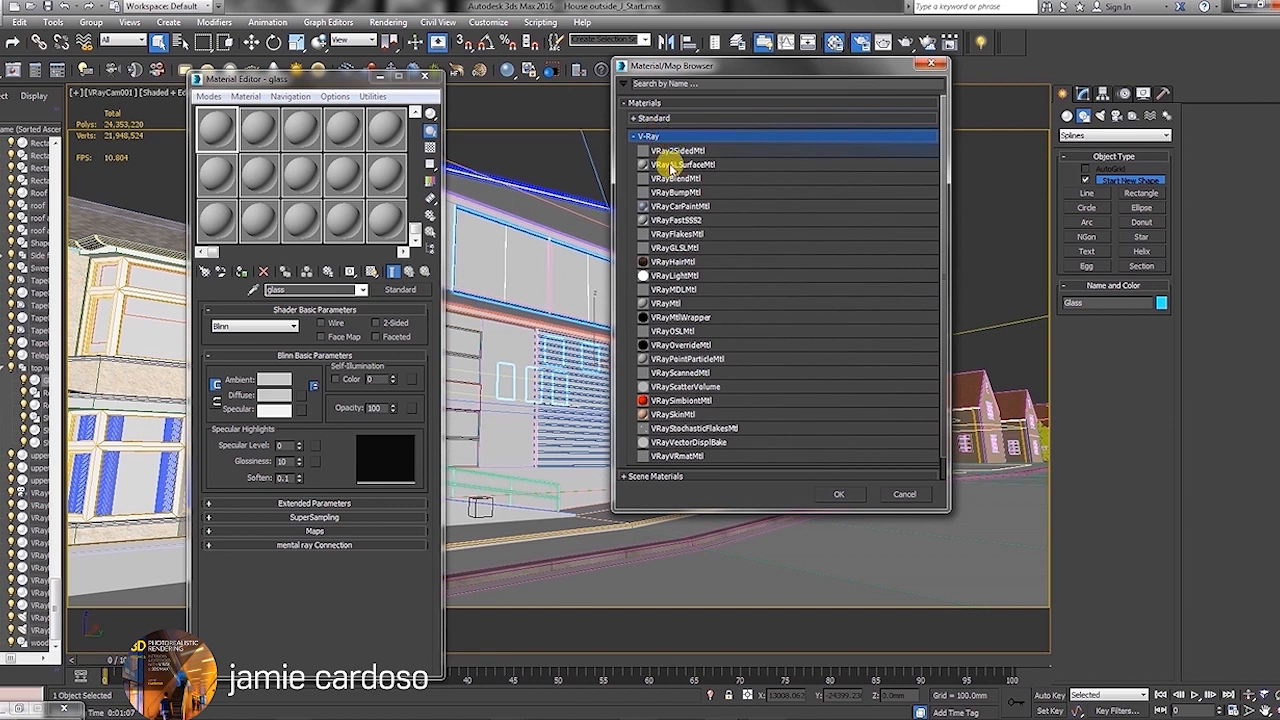
{"action": "double_click", "coordinate": [673, 303]}
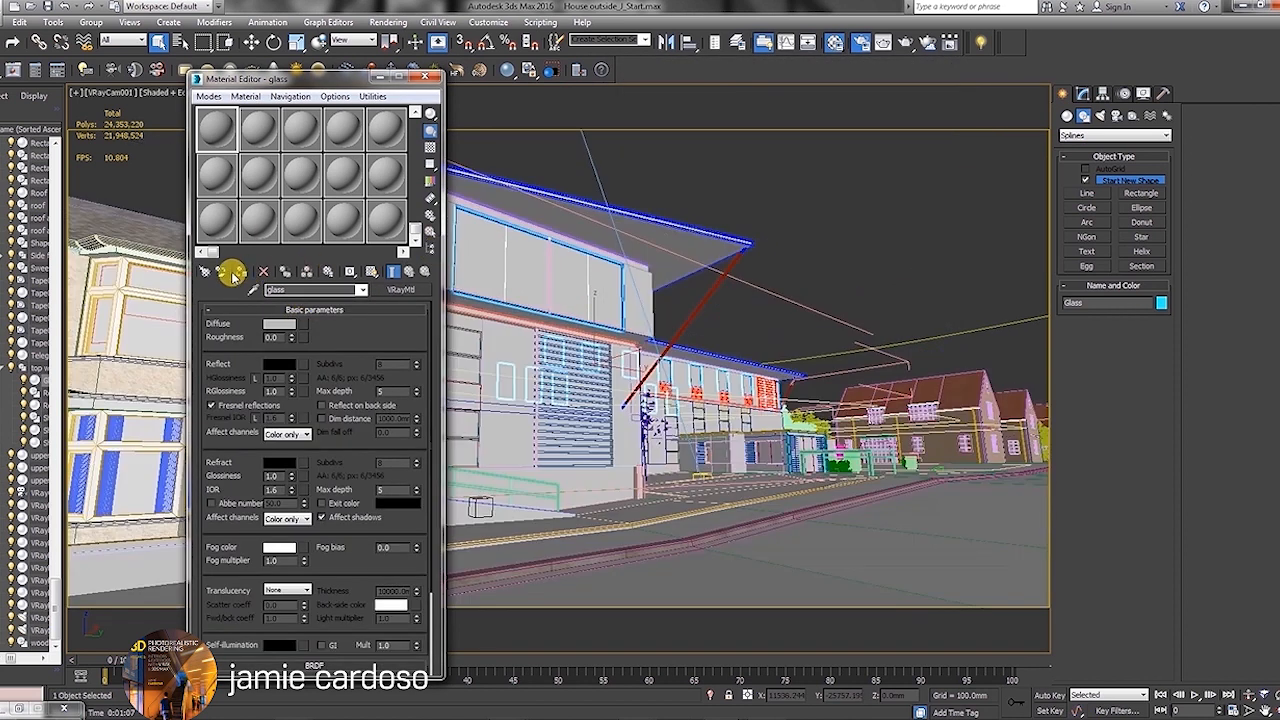
Step: Assign the glass material to the selected Glass object, replacing the scene material with the same name
{"action": "left_click", "coordinate": [242, 273]}
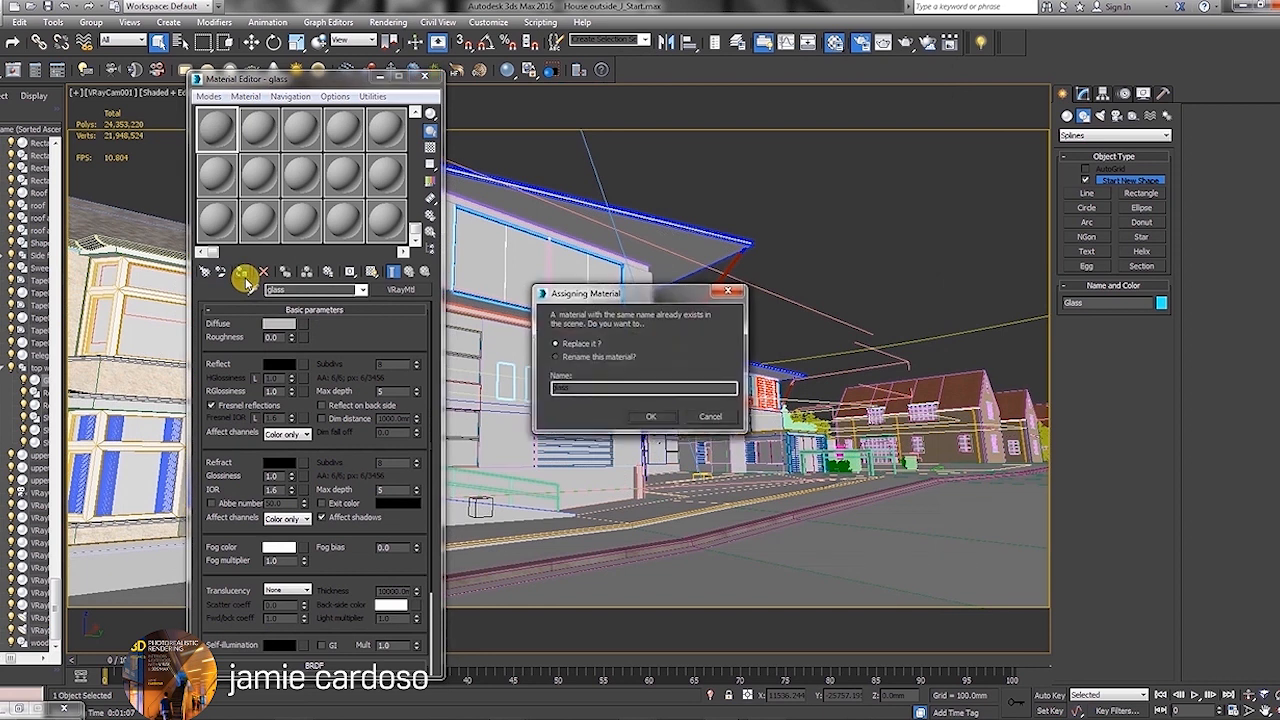
{"action": "left_click", "coordinate": [645, 417]}
{"action": "left_click_drag", "start_coordinate": [330, 79], "coordinate": [968, 48]}
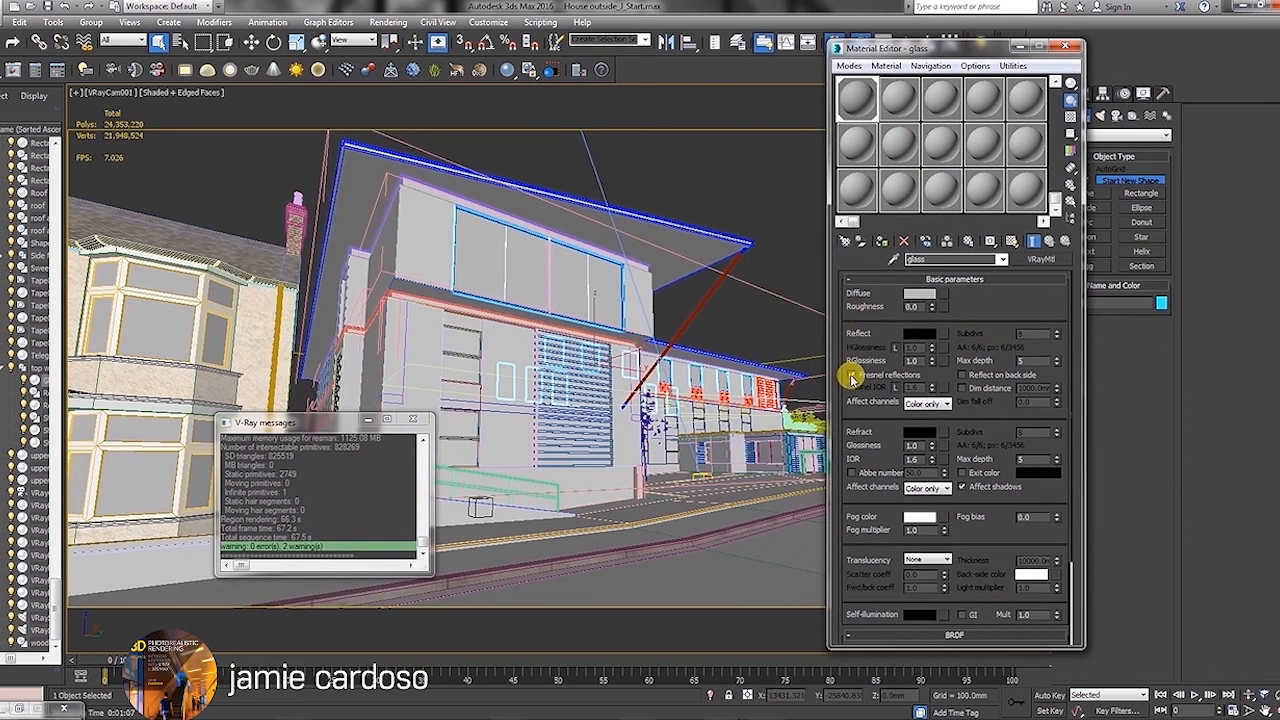
Step: Turn off Fresnel reflections, unlock HGlossiness, and set RGlossiness to 0.98 and the Reflect colour to a grey value of 99
{"action": "left_click", "coordinate": [851, 376]}
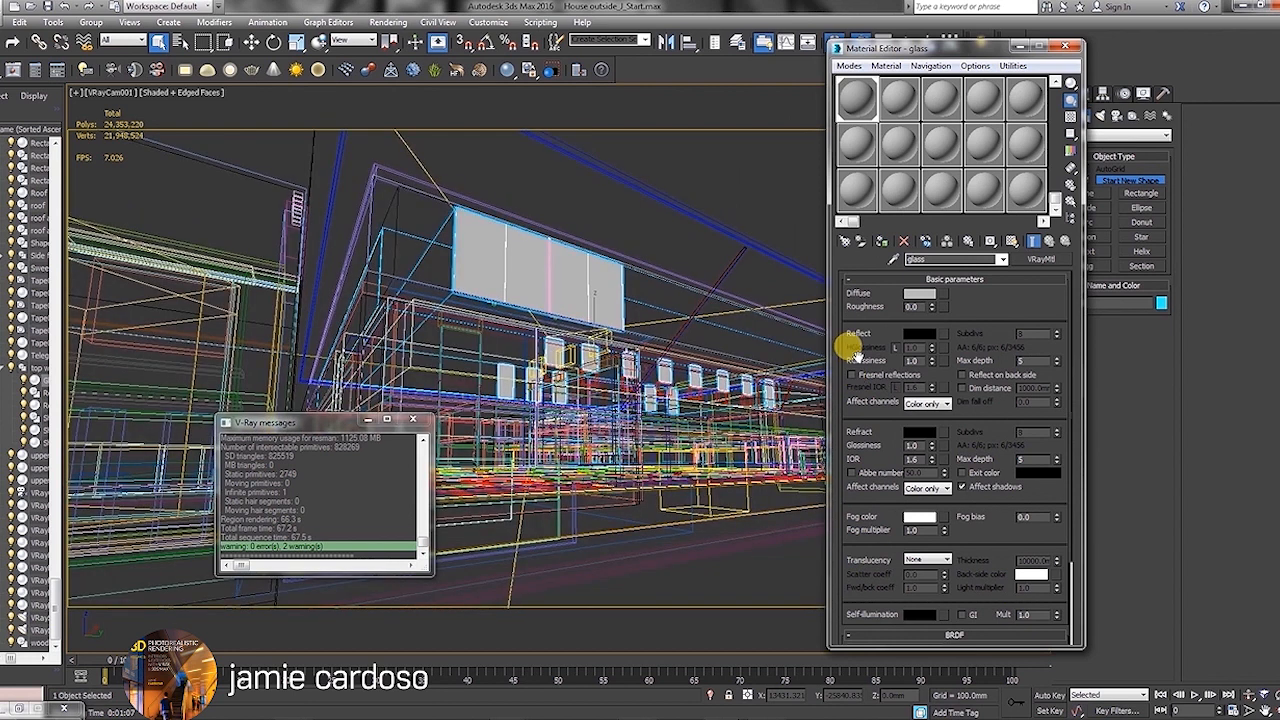
{"action": "left_click", "coordinate": [903, 347]}
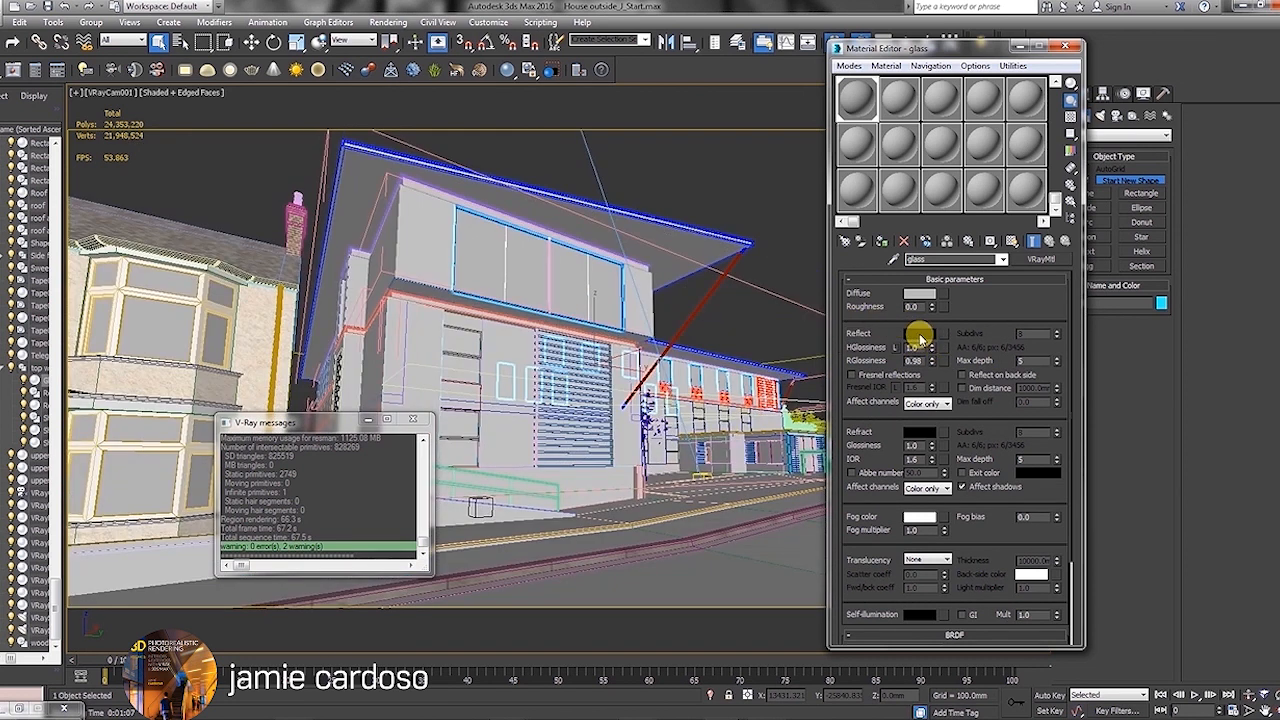
{"action": "left_click", "coordinate": [919, 334]}
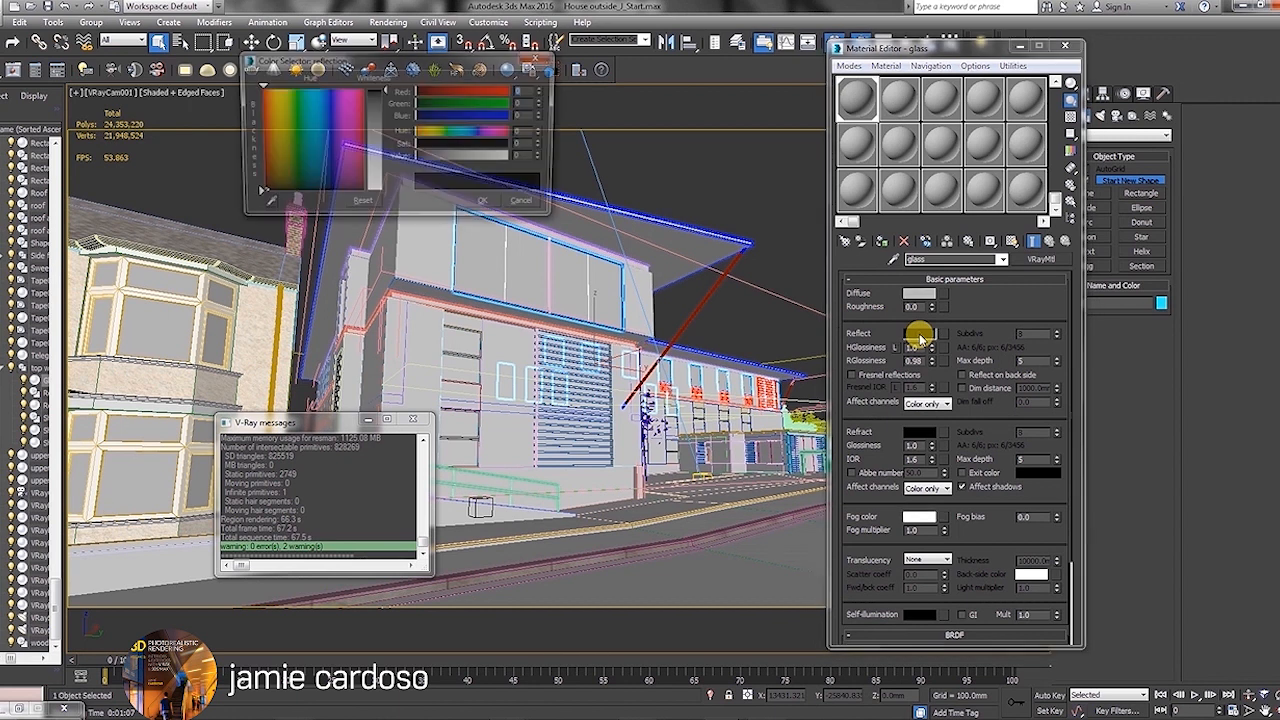
{"action": "left_click_drag", "start_coordinate": [383, 62], "coordinate": [486, 141]}
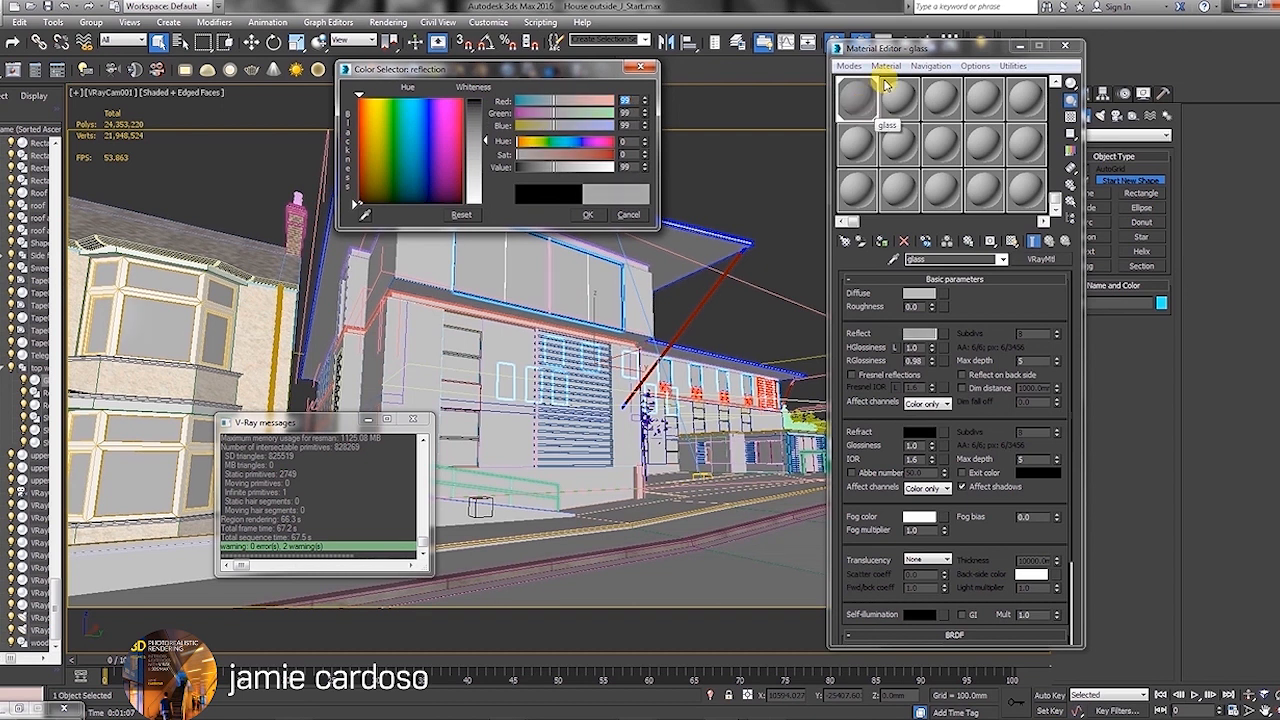
Step: Show the checkered background behind the glass sample and open its enlarged preview beside the Material Editor
{"action": "left_click", "coordinate": [1070, 117]}
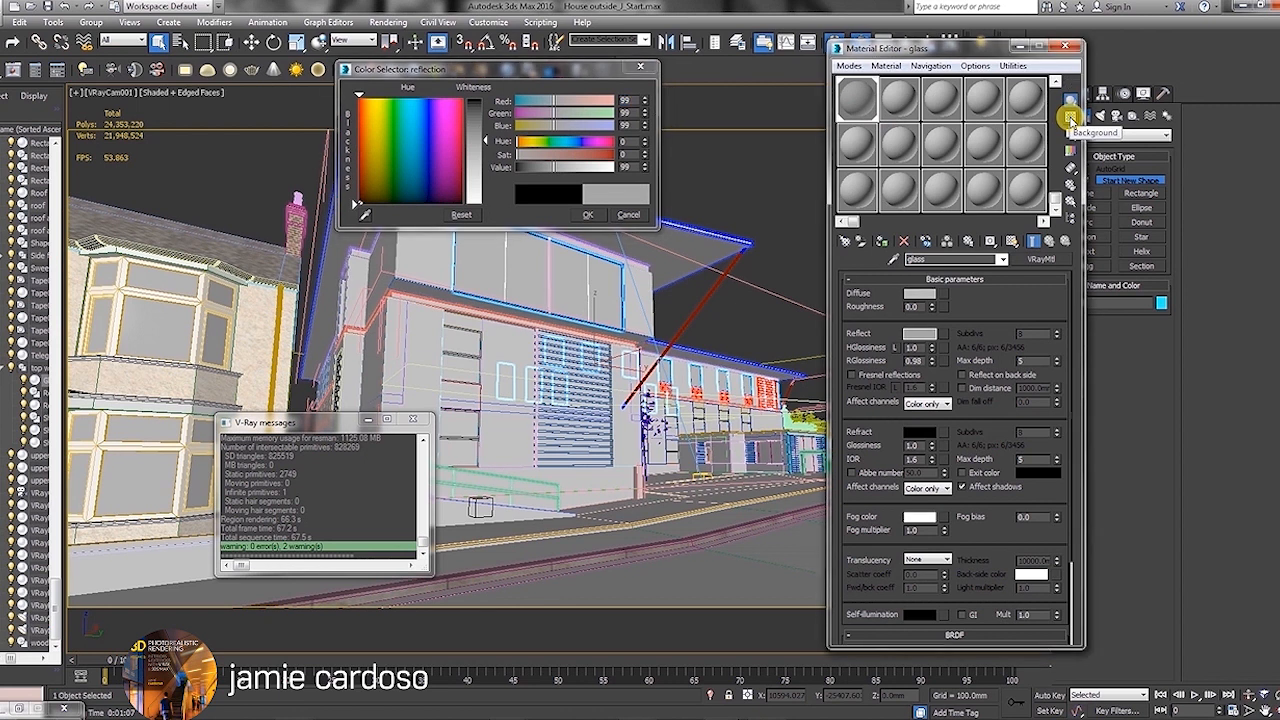
{"action": "double_click", "coordinate": [858, 99]}
{"action": "left_click_drag", "start_coordinate": [446, 88], "coordinate": [710, 268]}
Step: Try darker and brighter reflection greys in the enlarged preview and set the Reflect colour value to 54
{"action": "left_click_drag", "start_coordinate": [487, 143], "coordinate": [486, 99]}
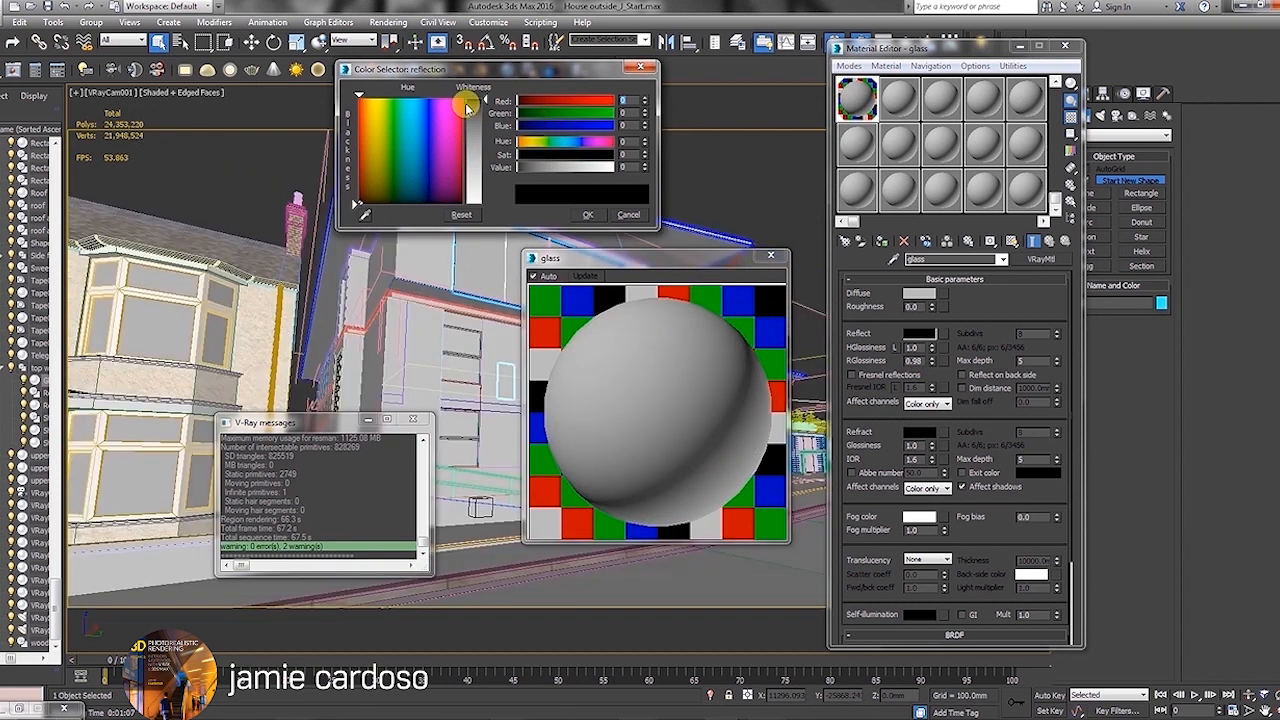
{"action": "left_click_drag", "start_coordinate": [486, 101], "coordinate": [486, 131]}
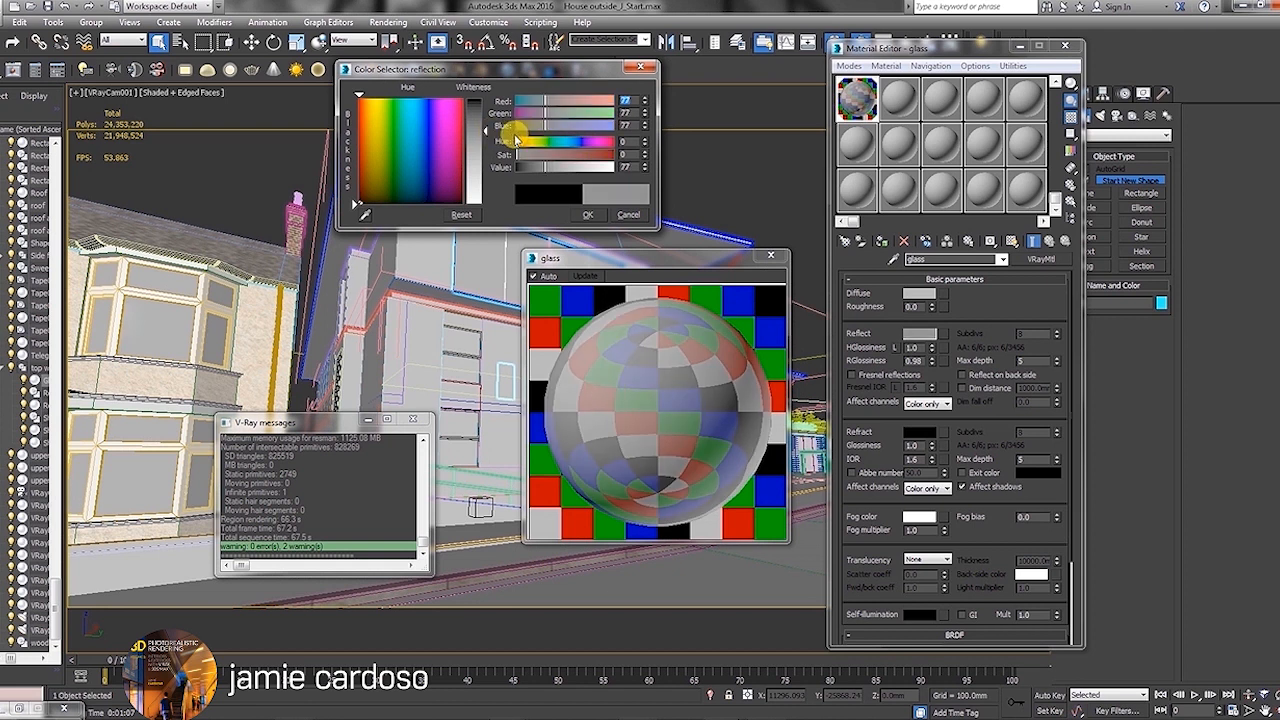
{"action": "left_click_drag", "start_coordinate": [488, 129], "coordinate": [486, 170]}
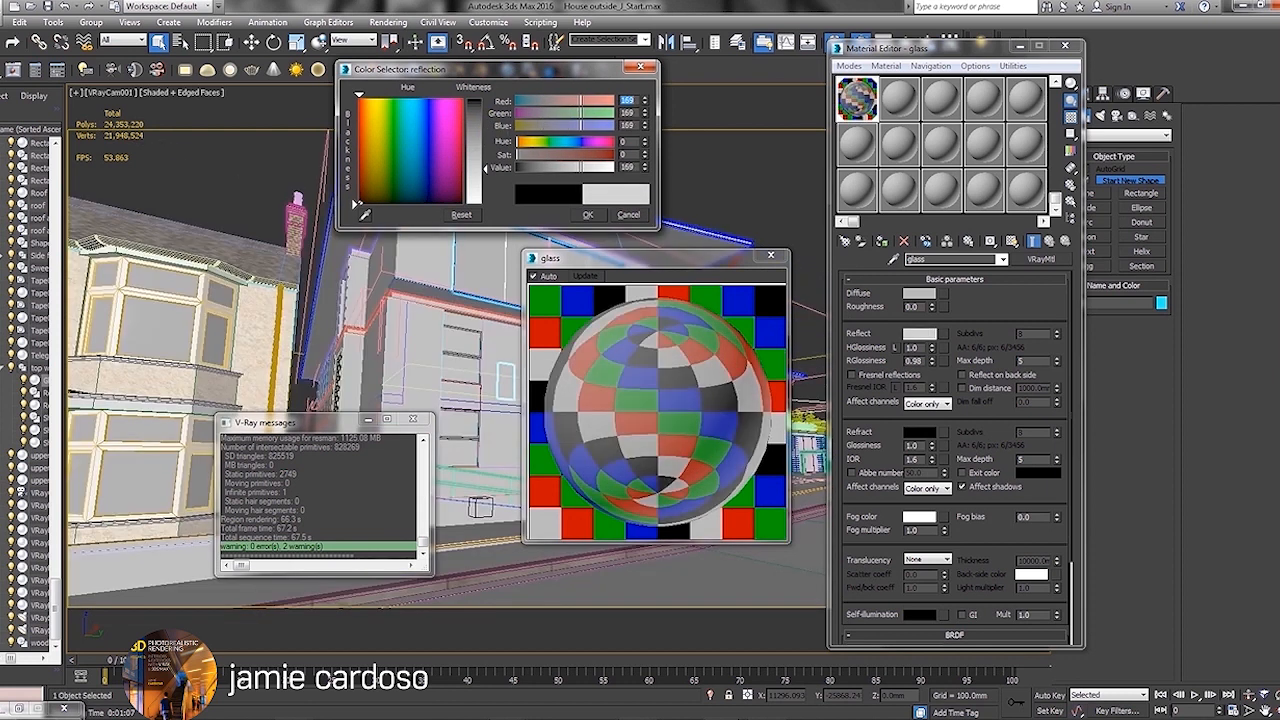
{"action": "left_click_drag", "start_coordinate": [486, 180], "coordinate": [486, 119]}
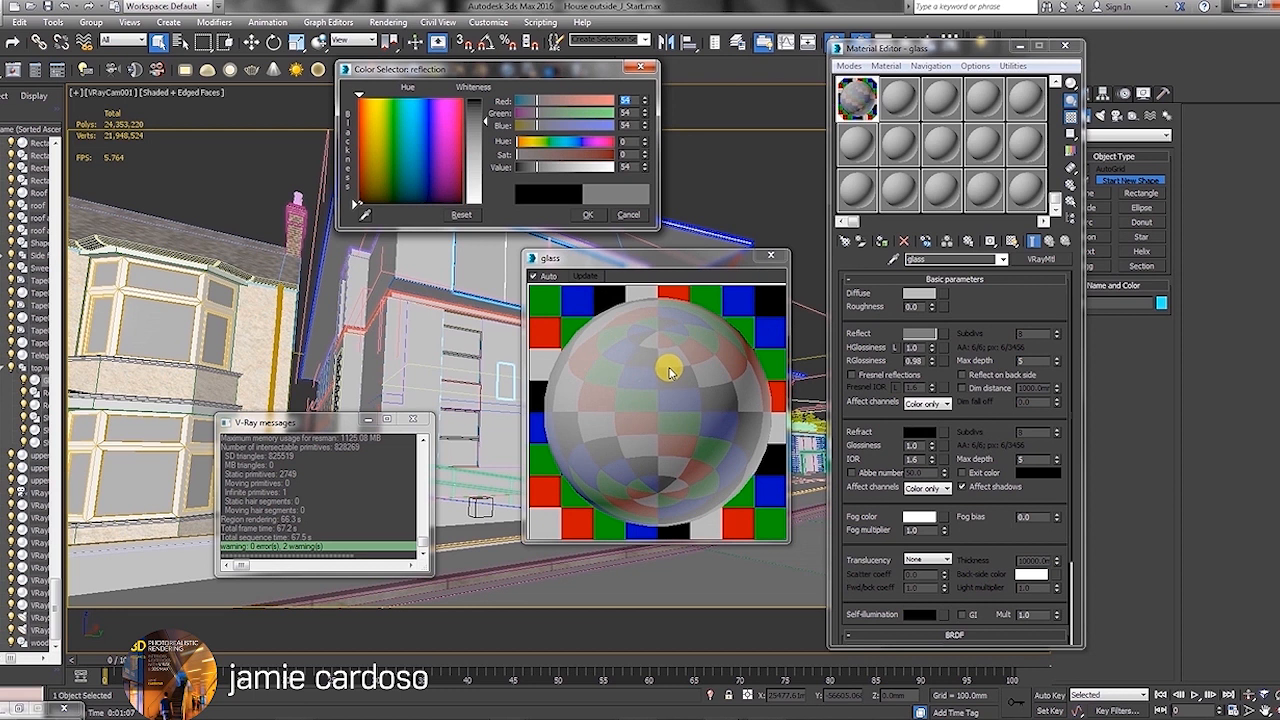
Step: Set the glass material's reflection HGlossiness to 0.81 and RGlossiness to 1.0
{"action": "left_click", "coordinate": [932, 350]}
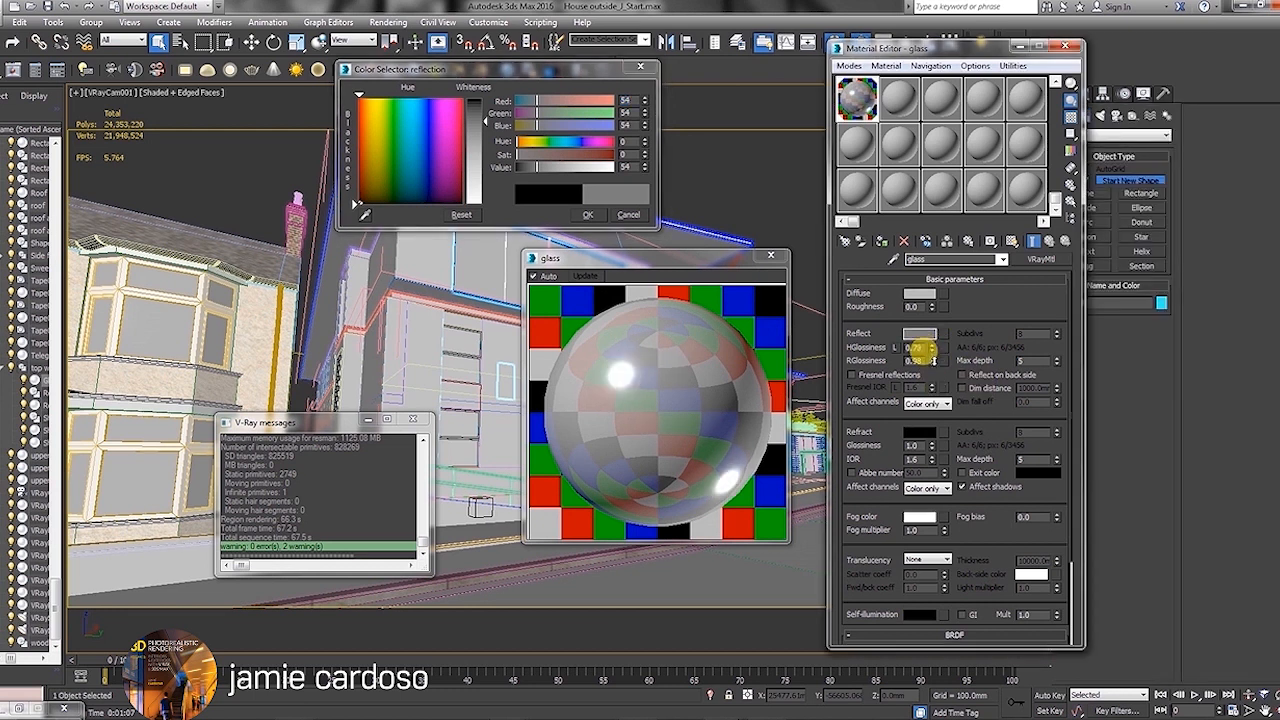
{"action": "left_click_drag", "start_coordinate": [934, 356], "coordinate": [934, 359]}
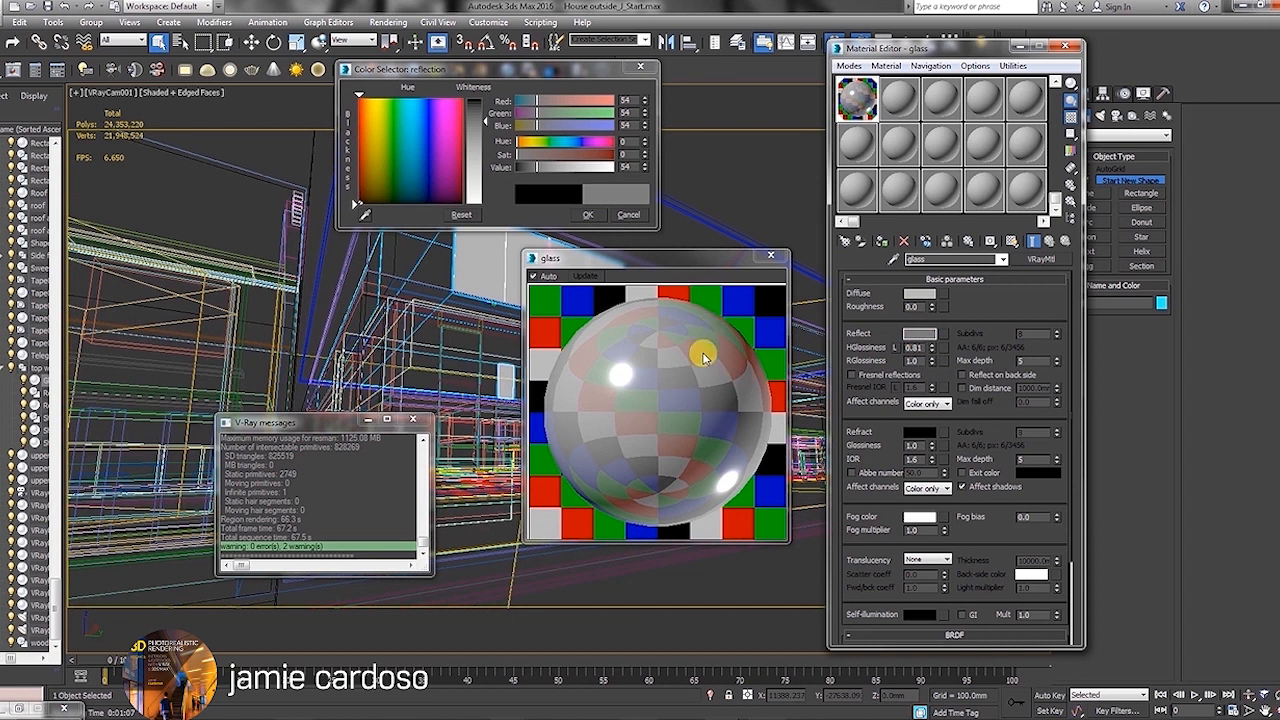
{"action": "double_click", "coordinate": [913, 361]}
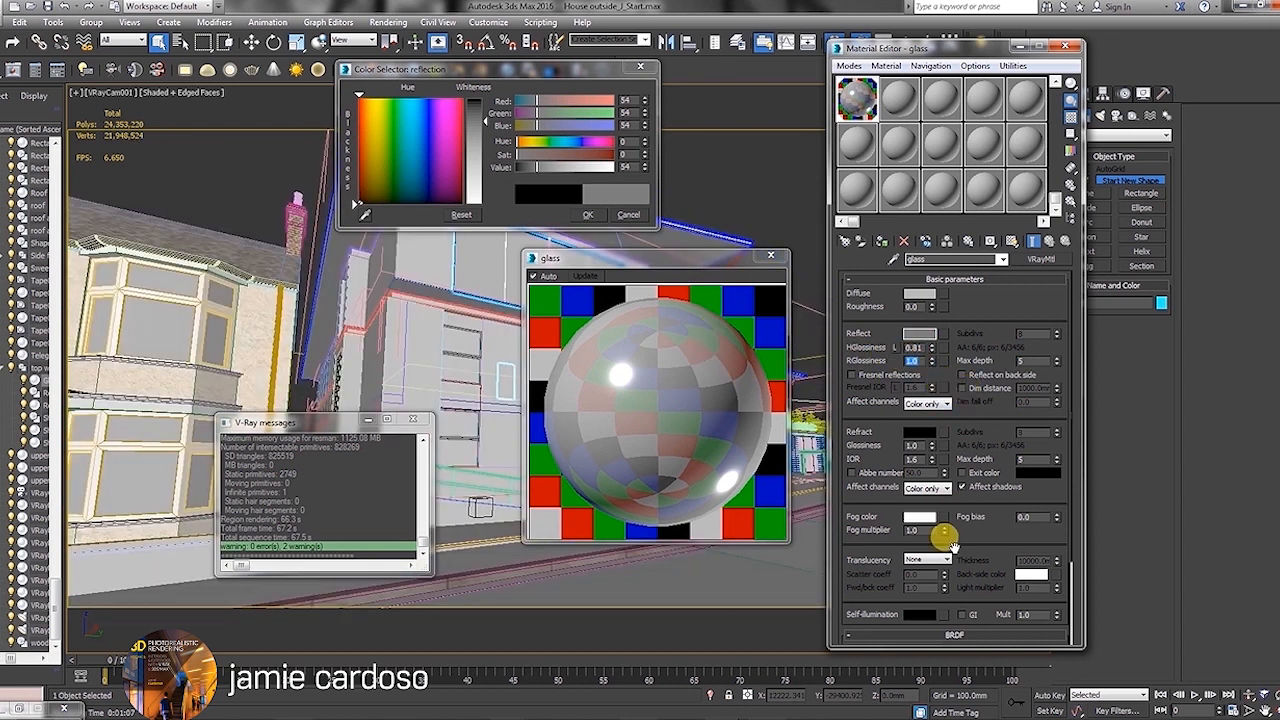
Step: Set the glass material's Refract colour to a near-white value of 235 and its refraction IOR to 1.2
{"action": "scroll", "coordinate": [955, 515], "scroll_direction": "down", "scroll_amount": 3}
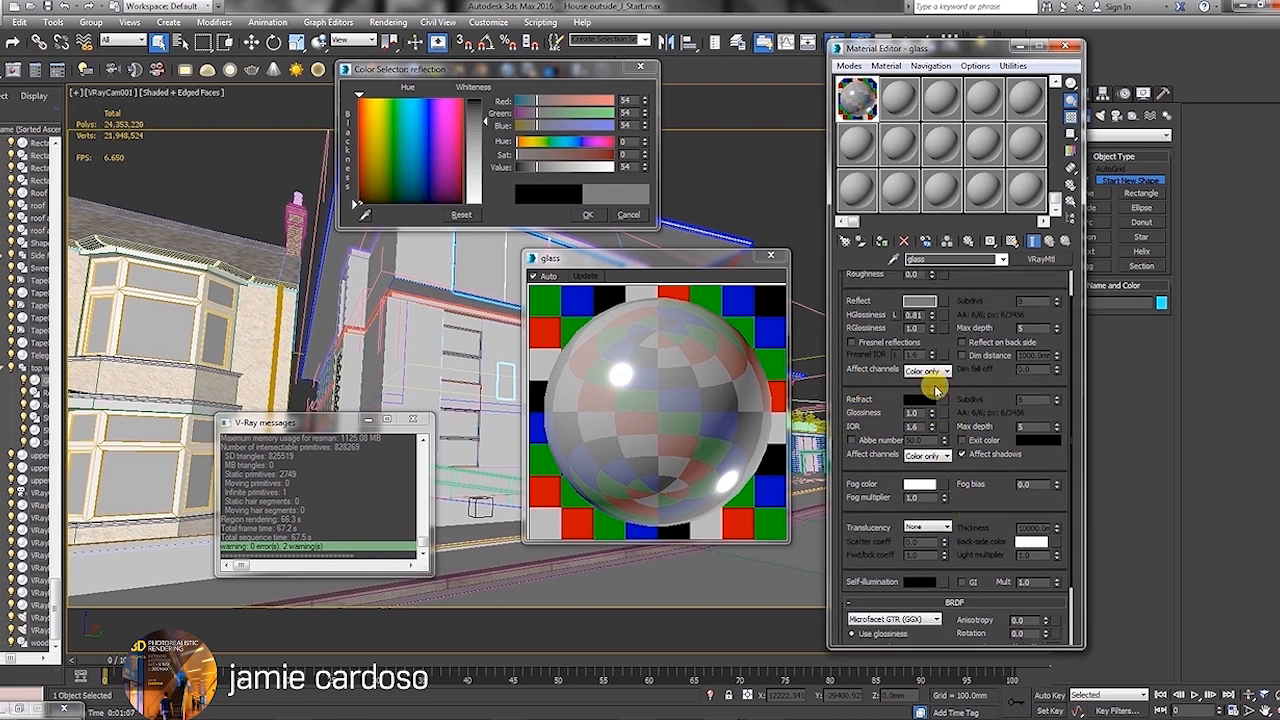
{"action": "left_click", "coordinate": [915, 400]}
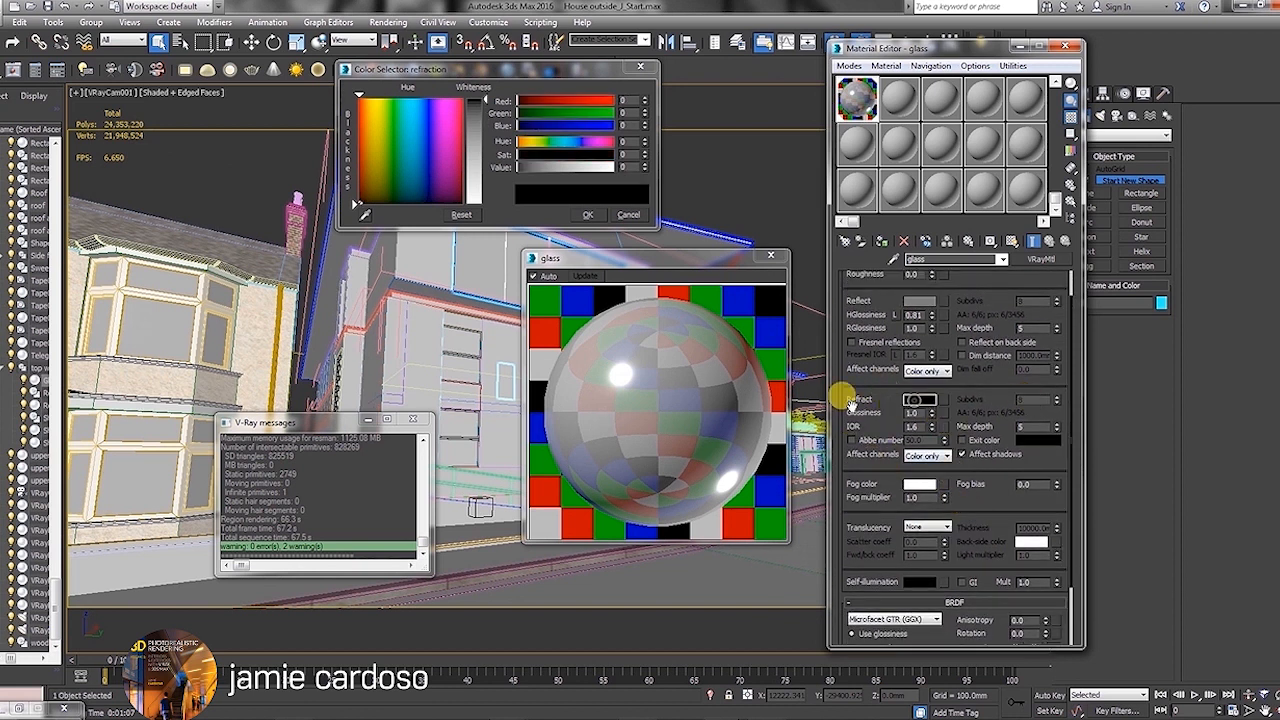
{"action": "left_click_drag", "start_coordinate": [481, 103], "coordinate": [485, 185]}
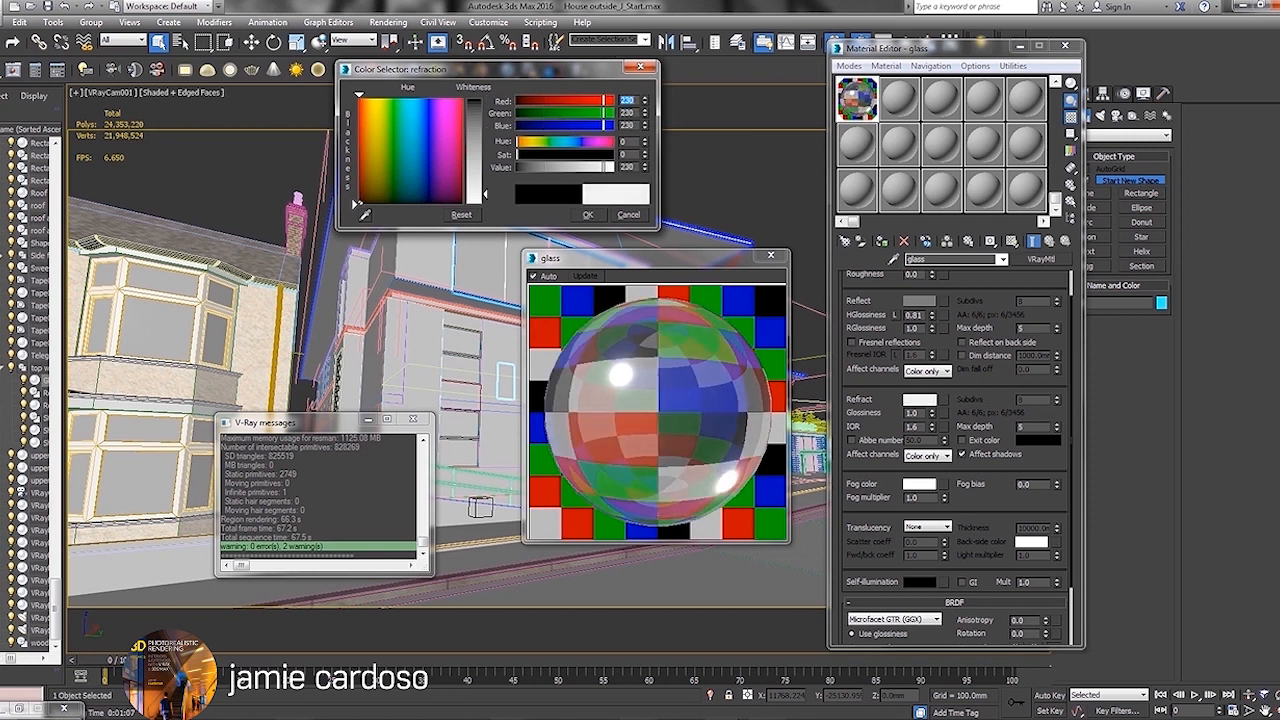
{"action": "left_click_drag", "start_coordinate": [486, 196], "coordinate": [486, 196]}
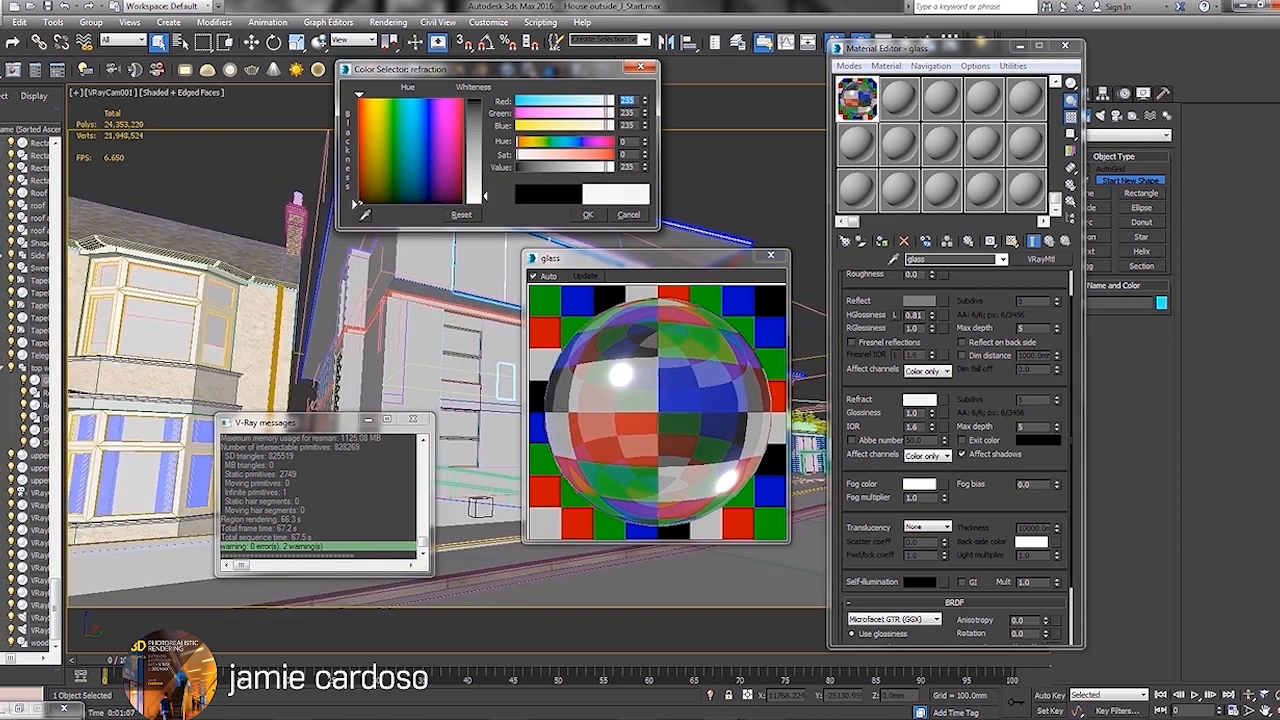
{"action": "left_click", "coordinate": [580, 213]}
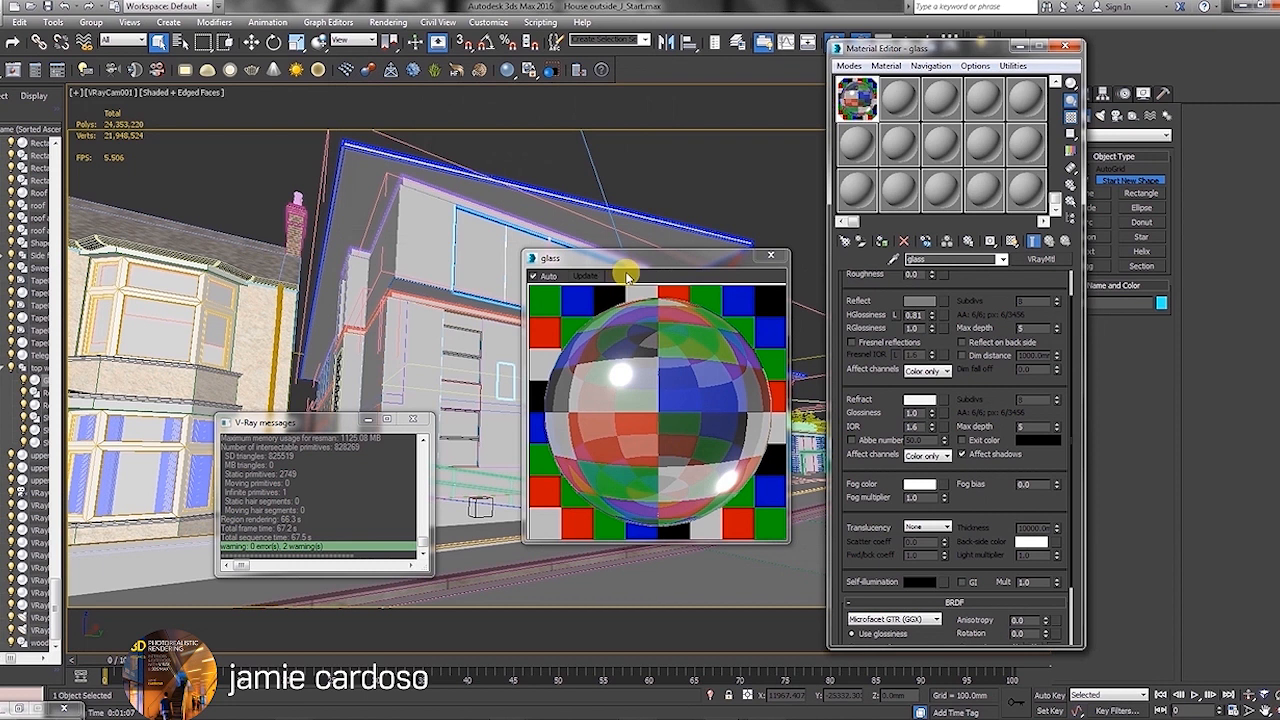
{"action": "left_click_drag", "start_coordinate": [630, 270], "coordinate": [654, 323]}
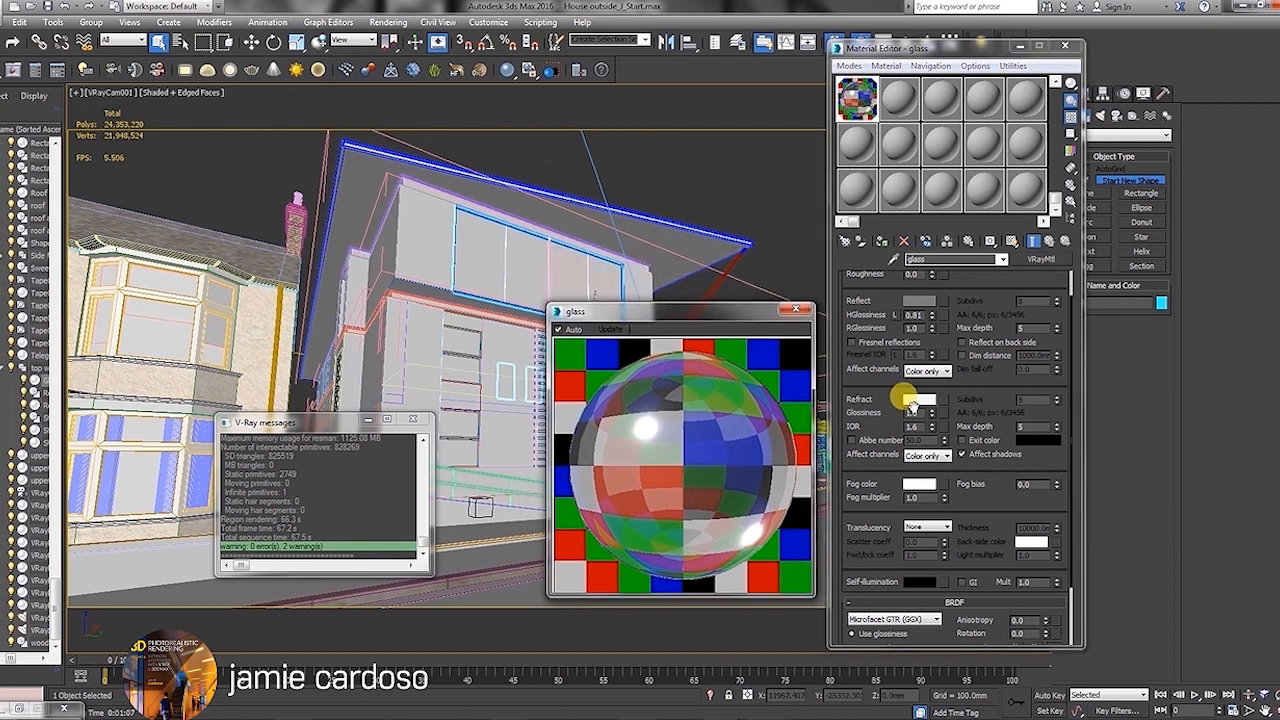
{"action": "left_click", "coordinate": [906, 426]}
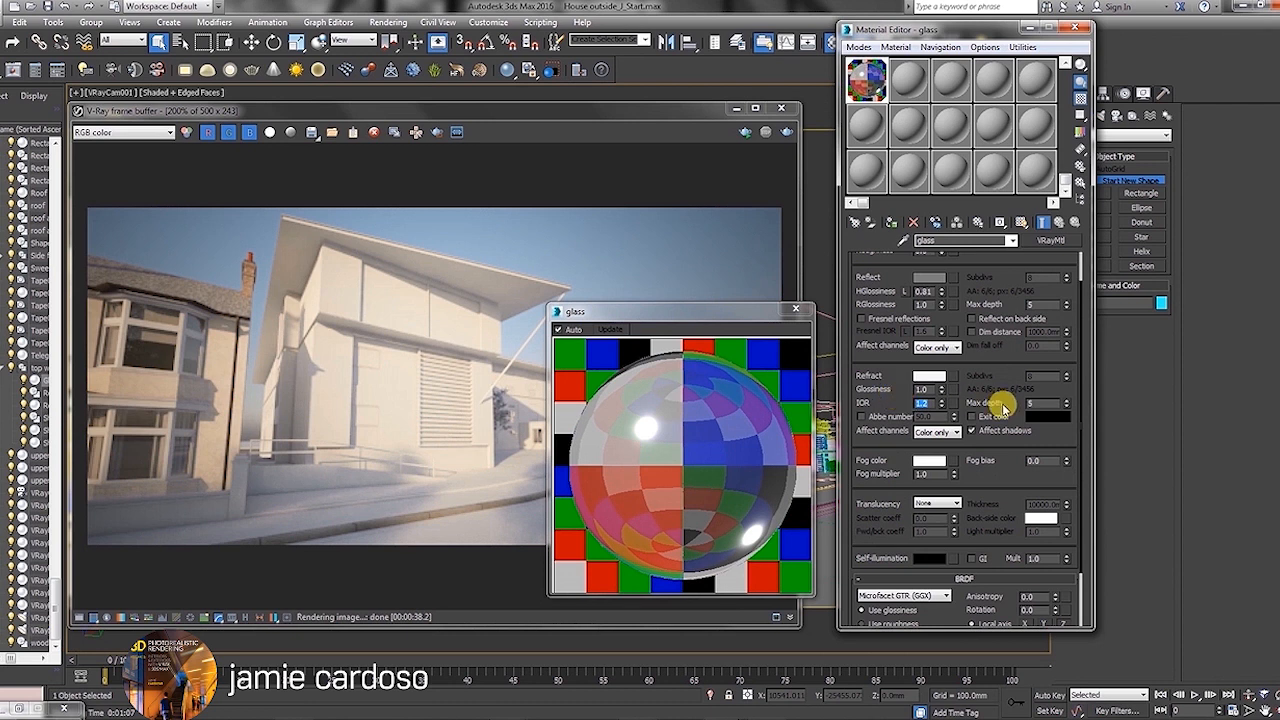
Step: Add a standard Falloff map to the glass material's Reflect slot
{"action": "scroll", "coordinate": [970, 365], "scroll_direction": "up", "scroll_amount": 2}
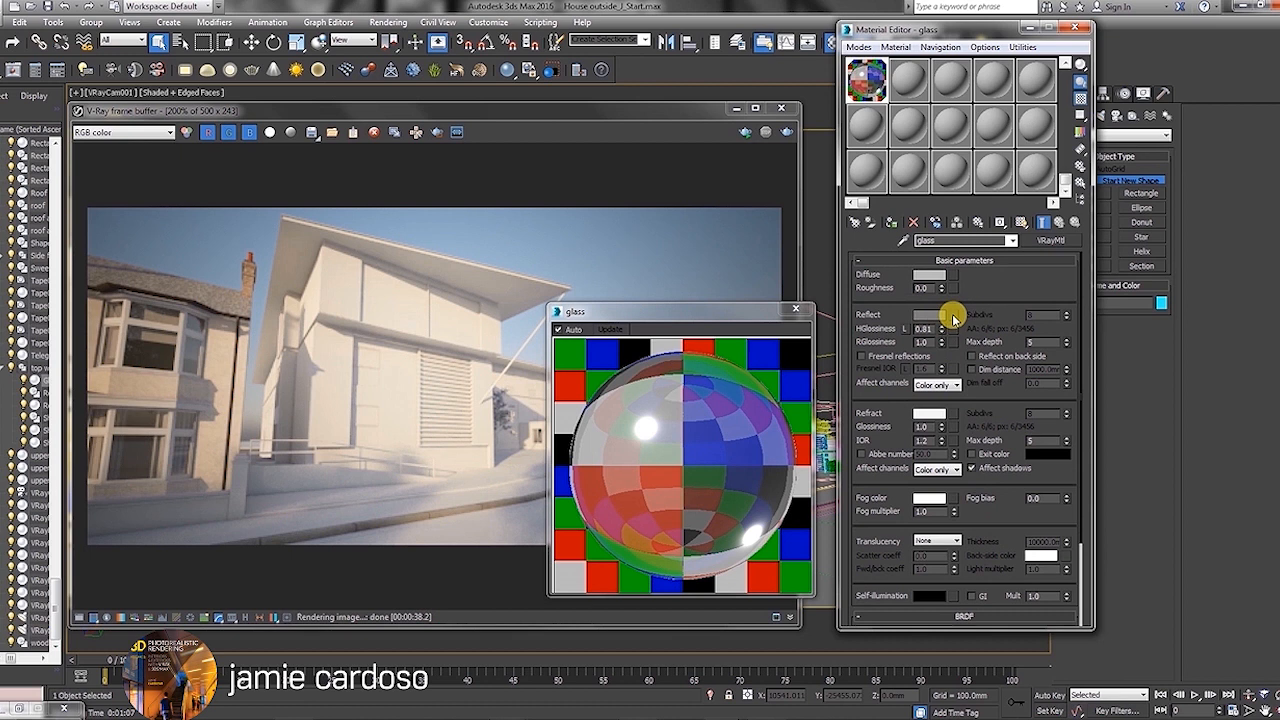
{"action": "left_click", "coordinate": [950, 317]}
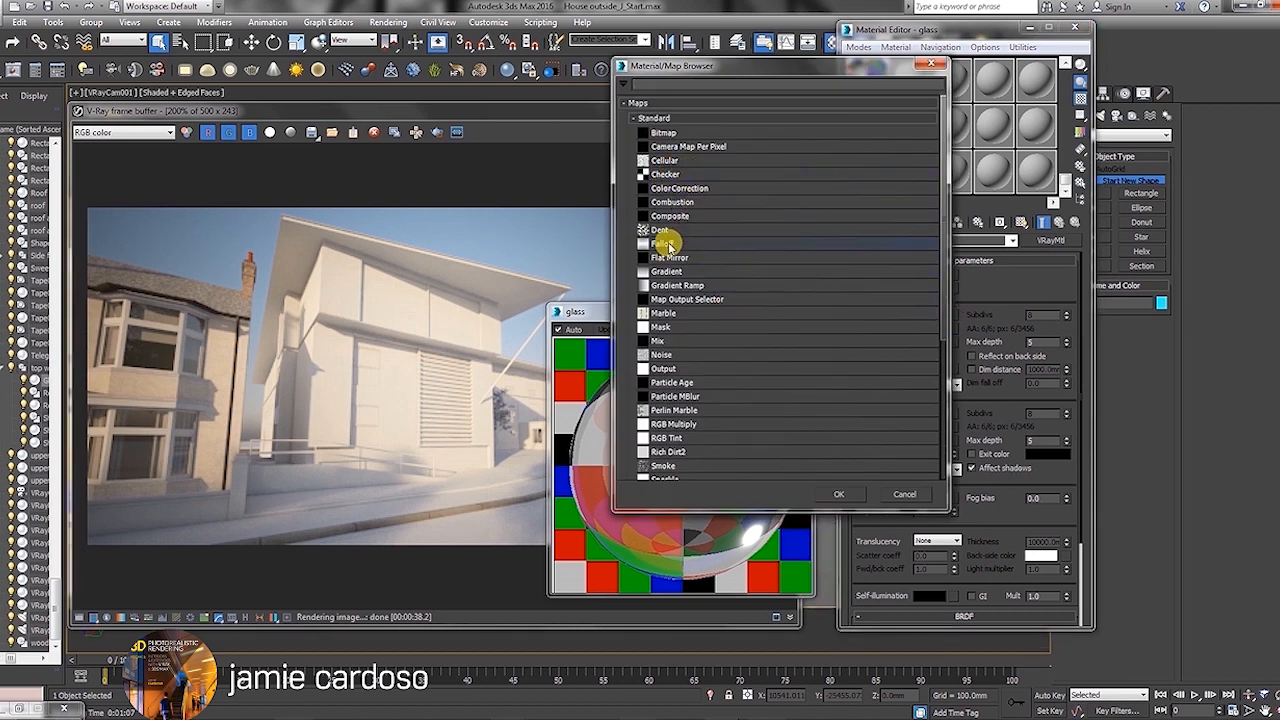
{"action": "left_click_drag", "start_coordinate": [805, 67], "coordinate": [681, 81]}
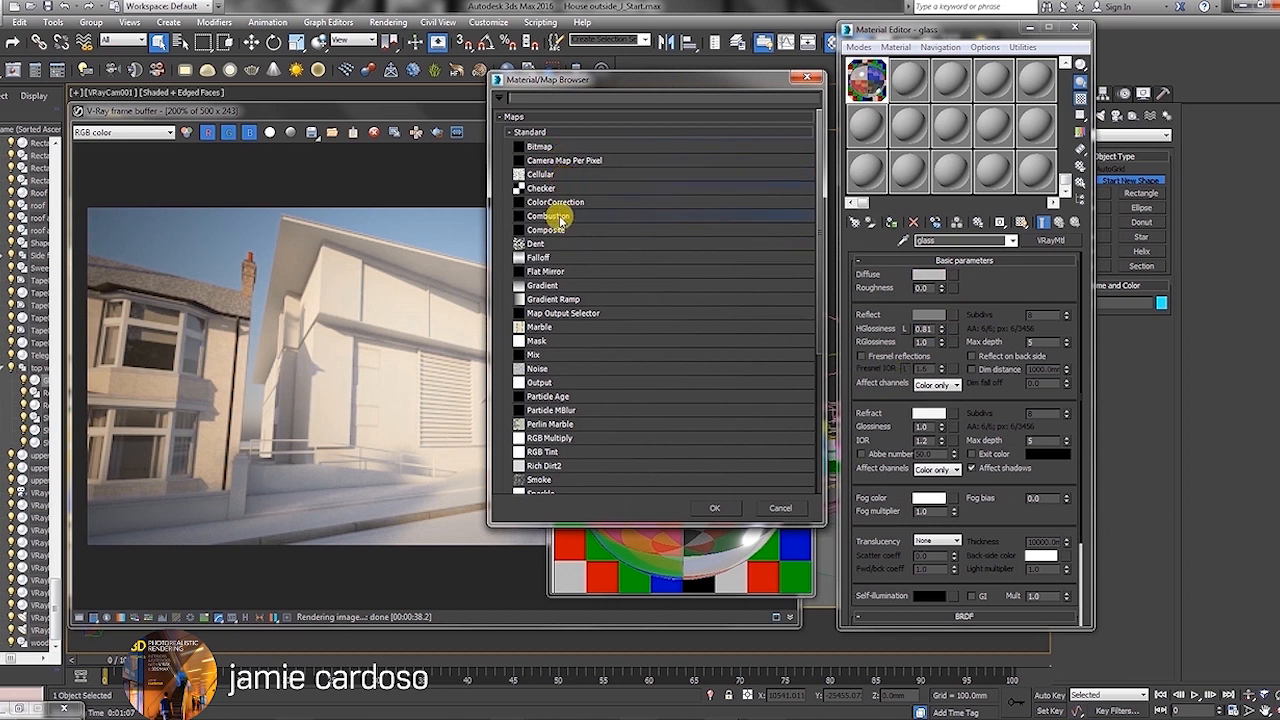
{"action": "double_click", "coordinate": [559, 259]}
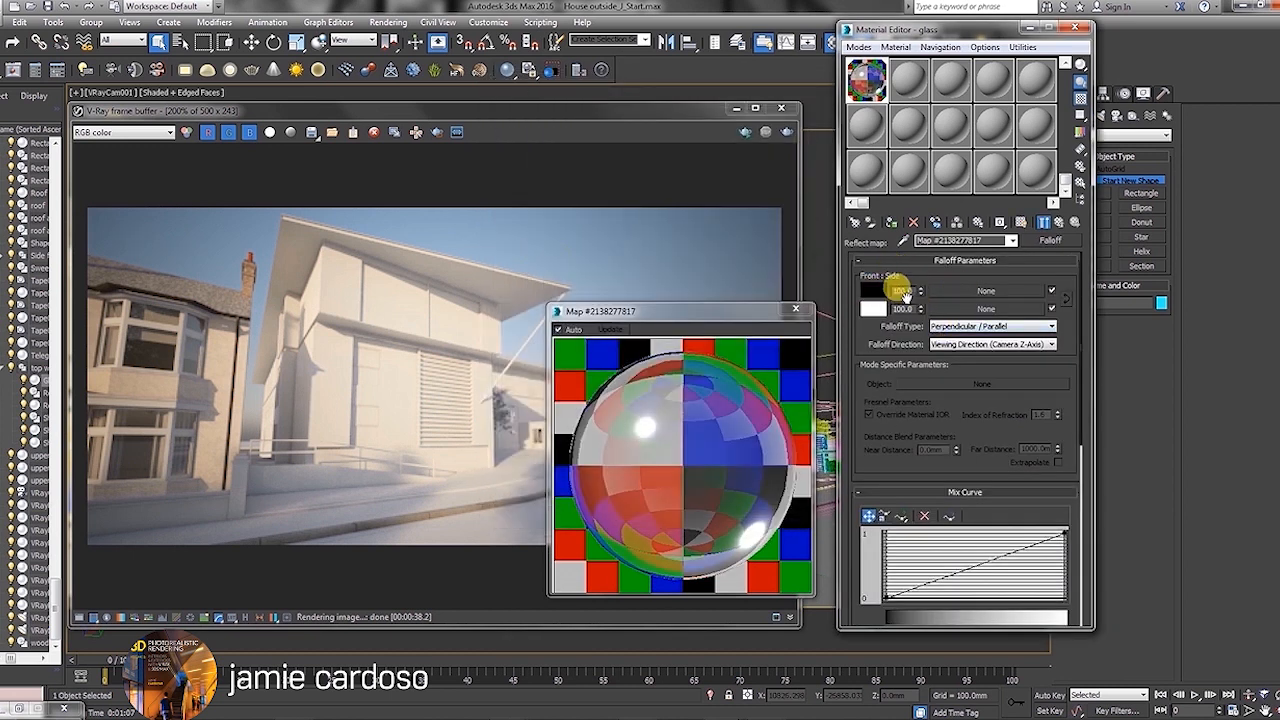
Step: Set the Falloff map's front colour value to 25 and return to the glass material's basic parameters
{"action": "left_click", "coordinate": [875, 291]}
{"action": "left_click_drag", "start_coordinate": [616, 166], "coordinate": [585, 168]}
{"action": "type", "text": "20"}
{"action": "key", "text": "Return"}
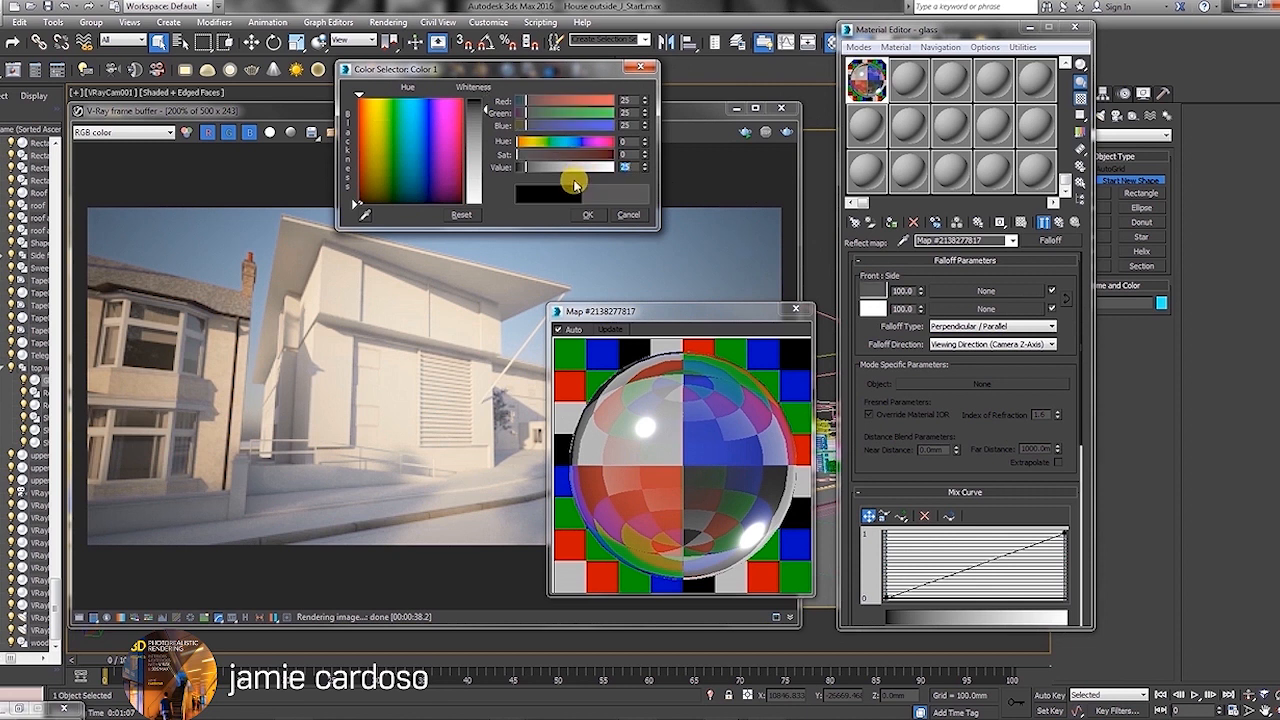
{"action": "left_click", "coordinate": [580, 218]}
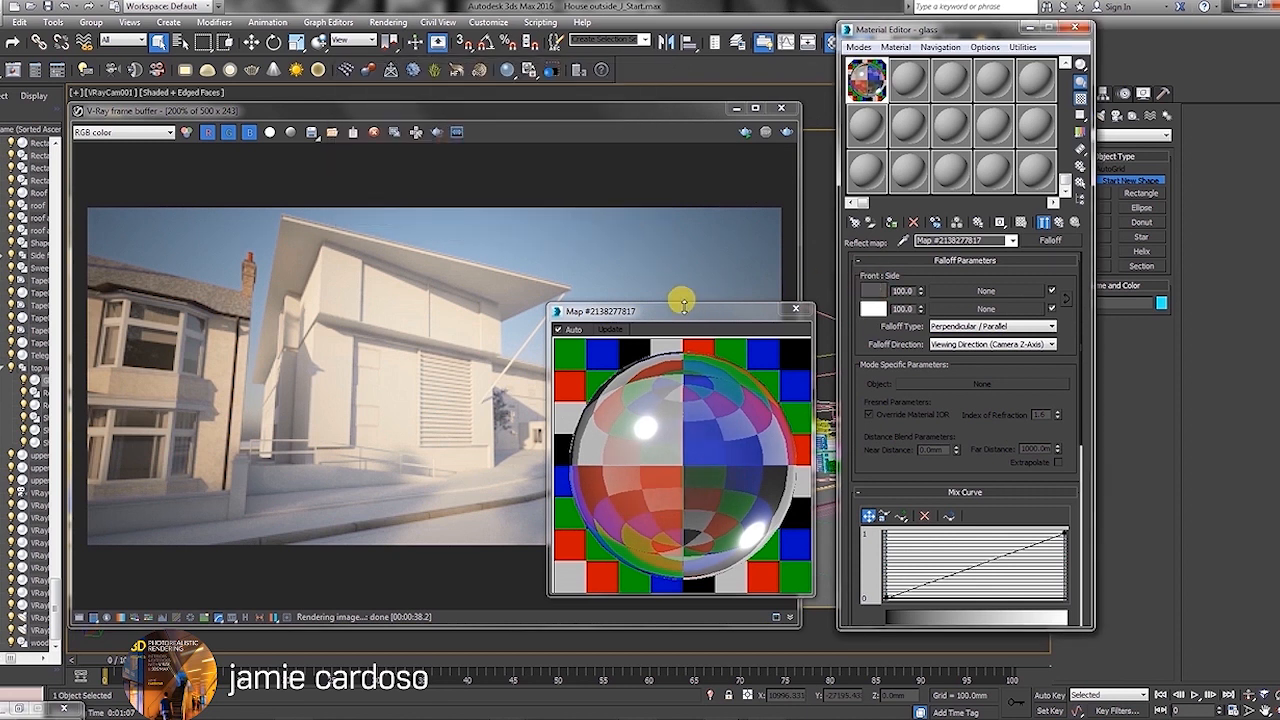
{"action": "left_click_drag", "start_coordinate": [690, 308], "coordinate": [702, 283]}
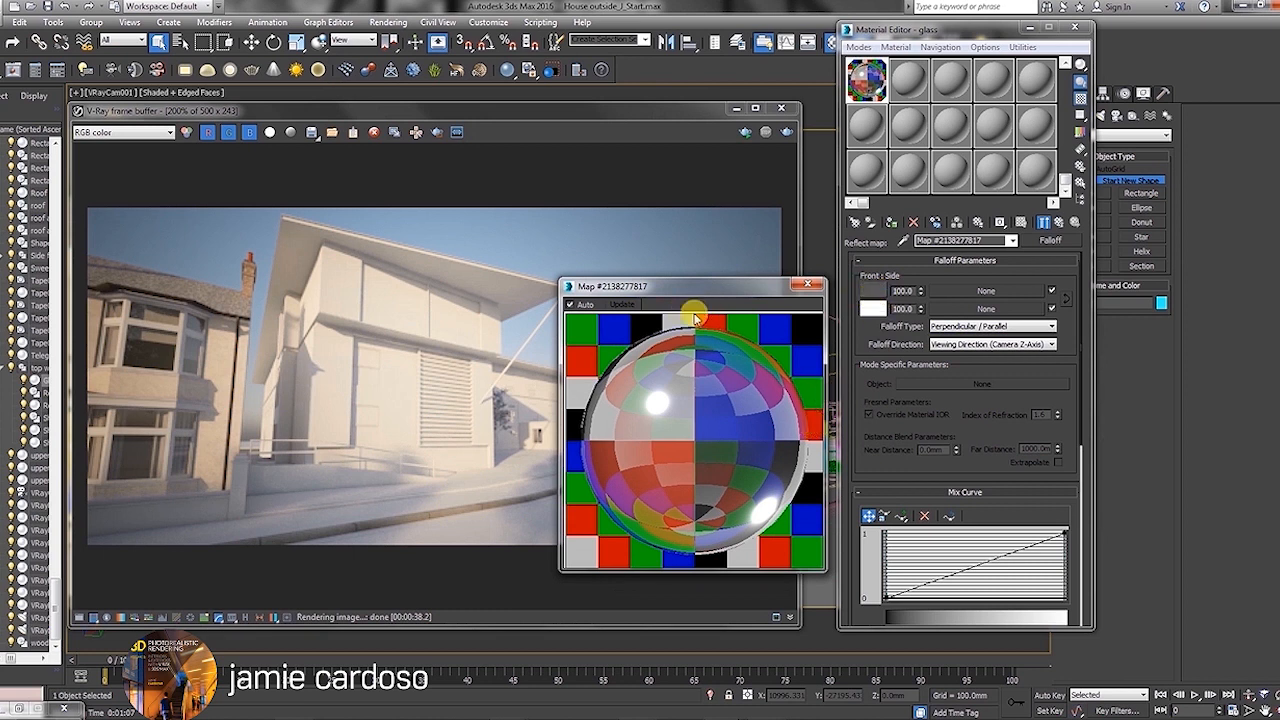
{"action": "double_click", "coordinate": [904, 291]}
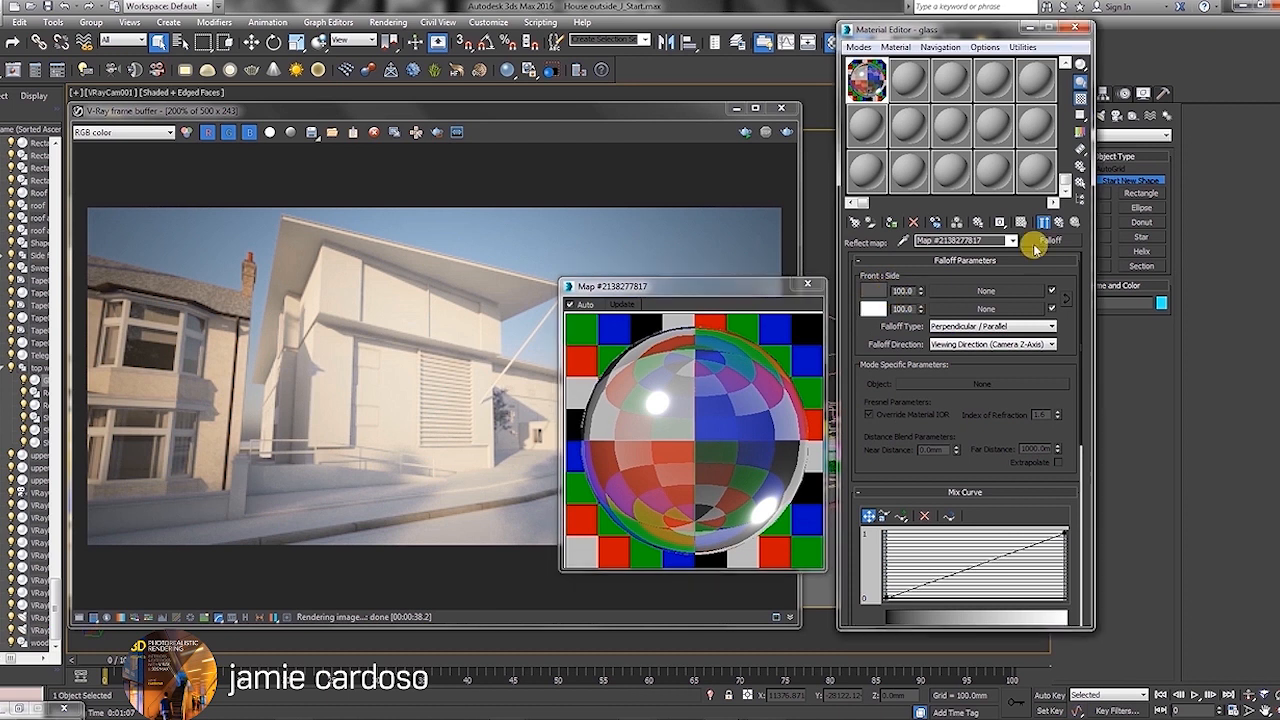
{"action": "left_click", "coordinate": [1059, 222]}
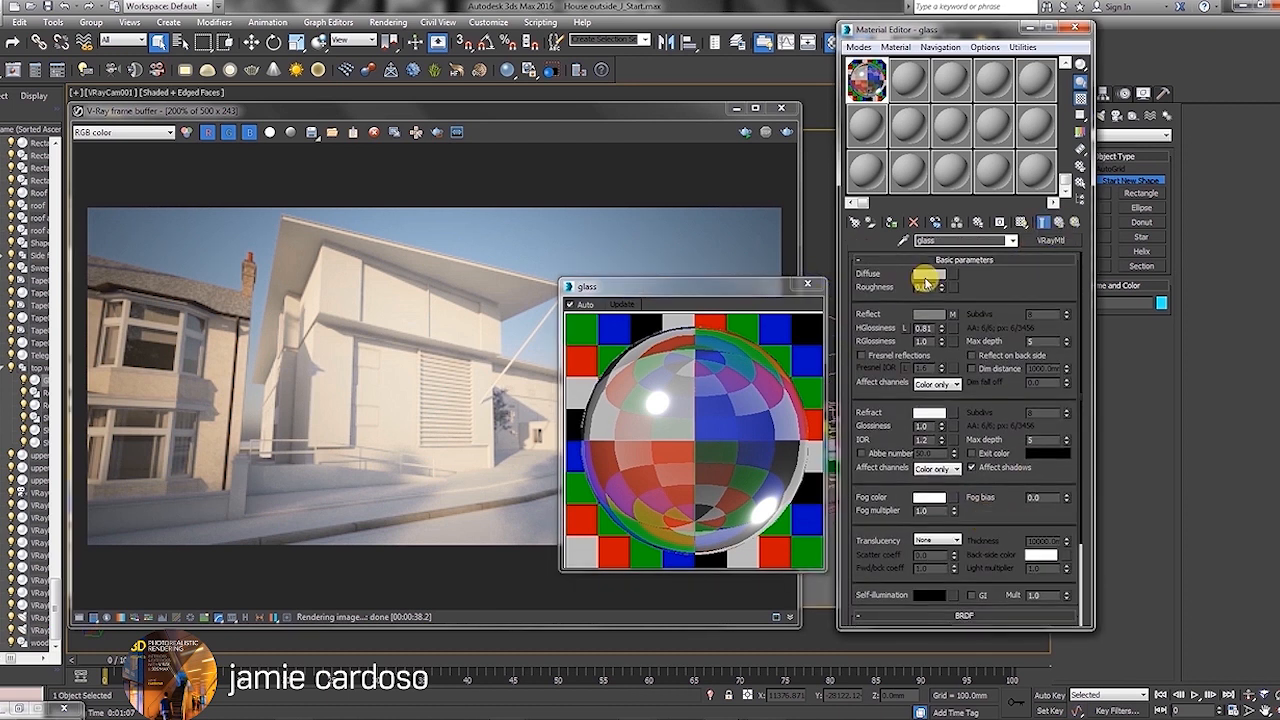
Step: Add a standard Falloff map to the glass material's Diffuse slot, leaving the diffuse colour itself unchanged
{"action": "left_click", "coordinate": [928, 273]}
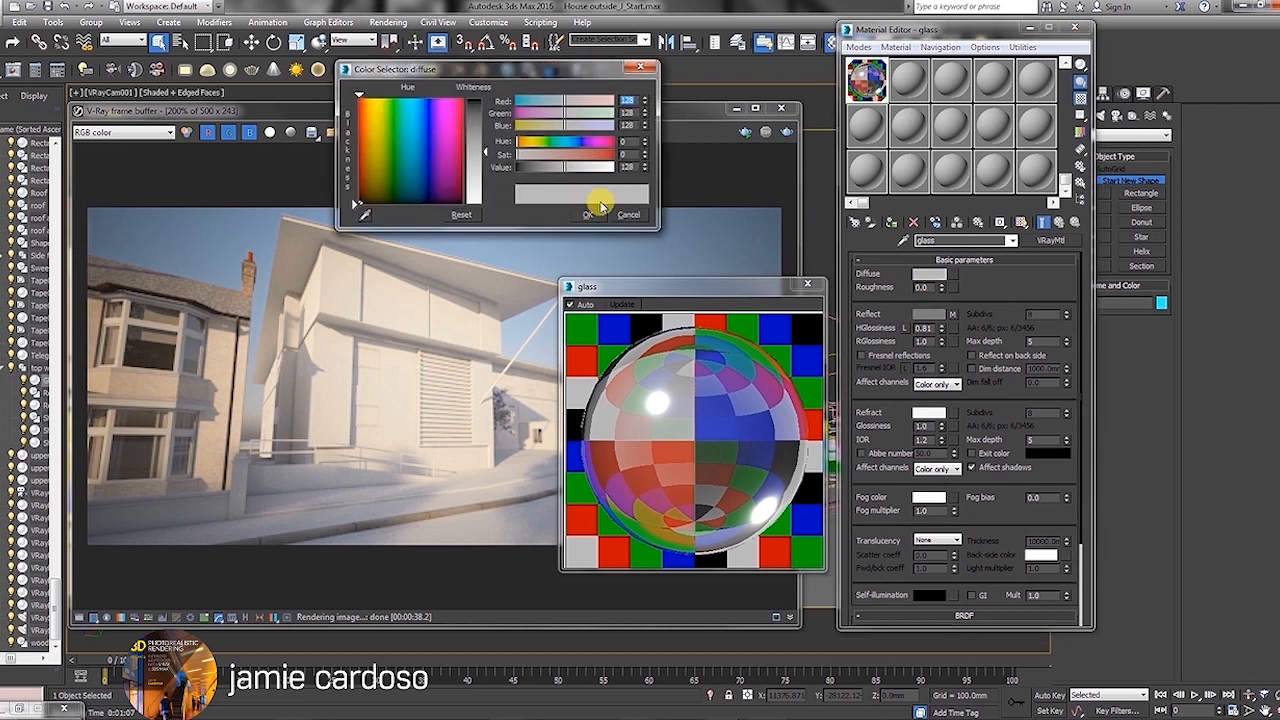
{"action": "left_click", "coordinate": [628, 218]}
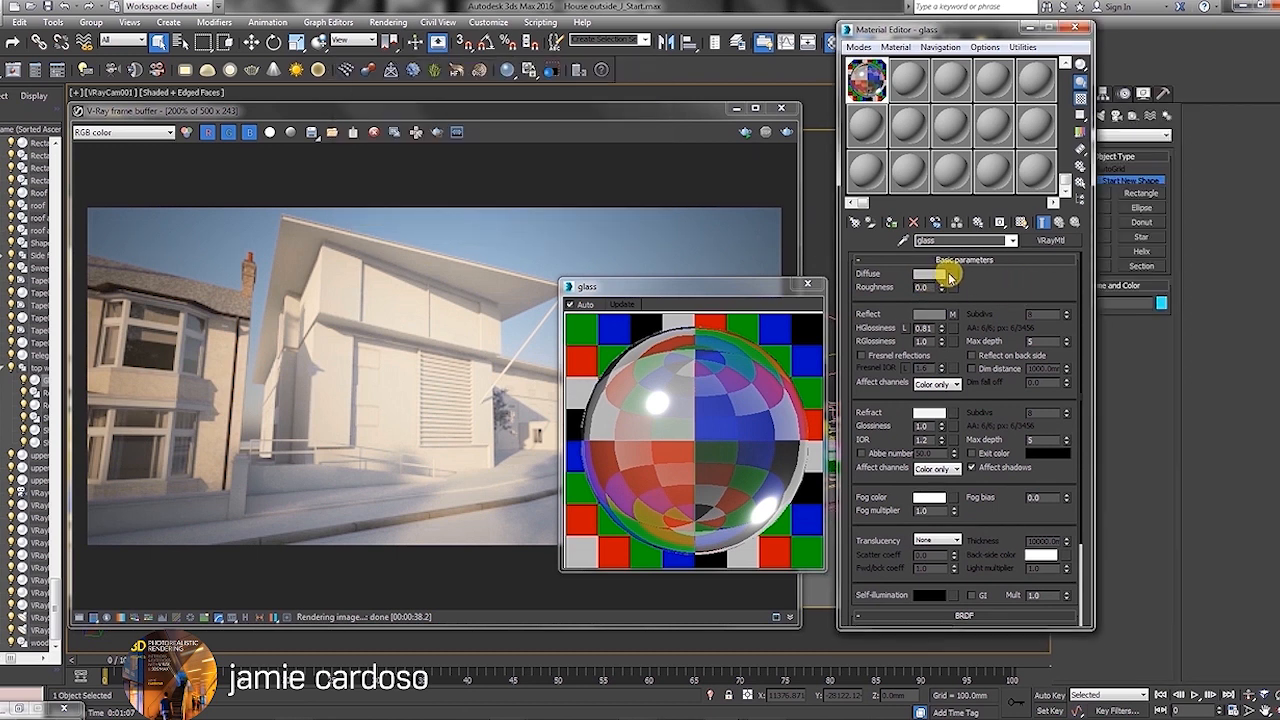
{"action": "left_click", "coordinate": [950, 275]}
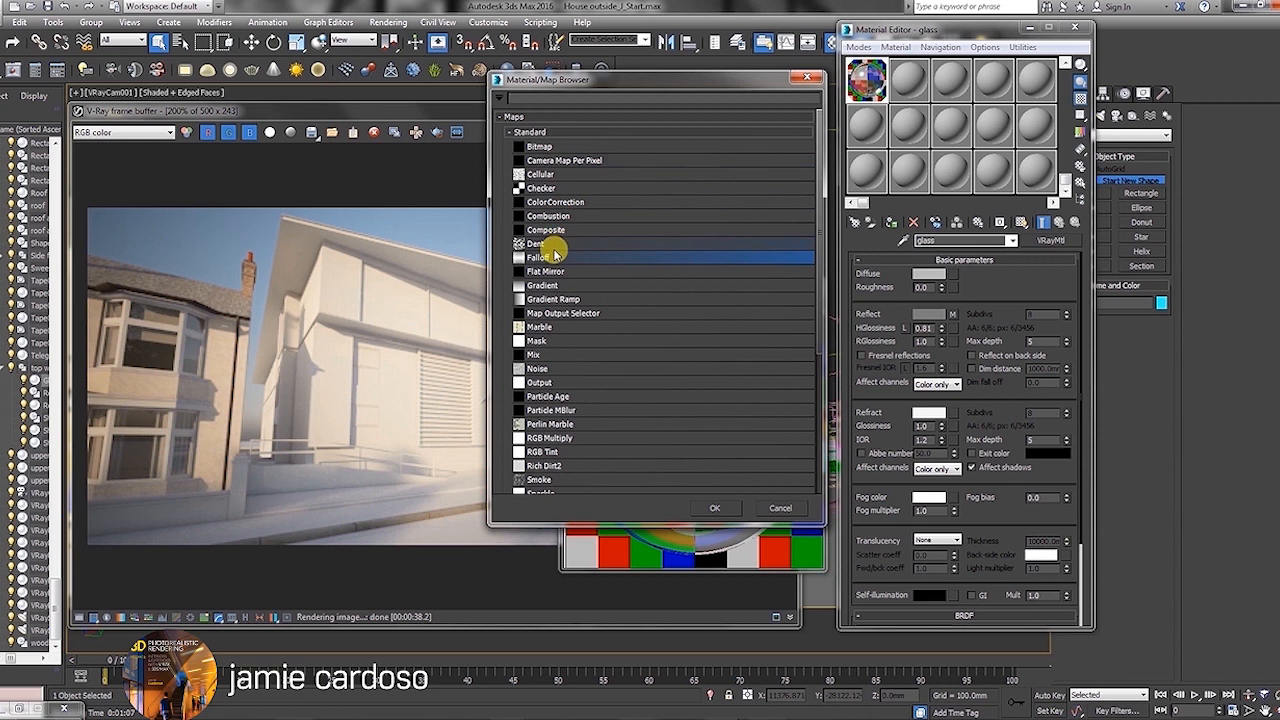
{"action": "double_click", "coordinate": [551, 259]}
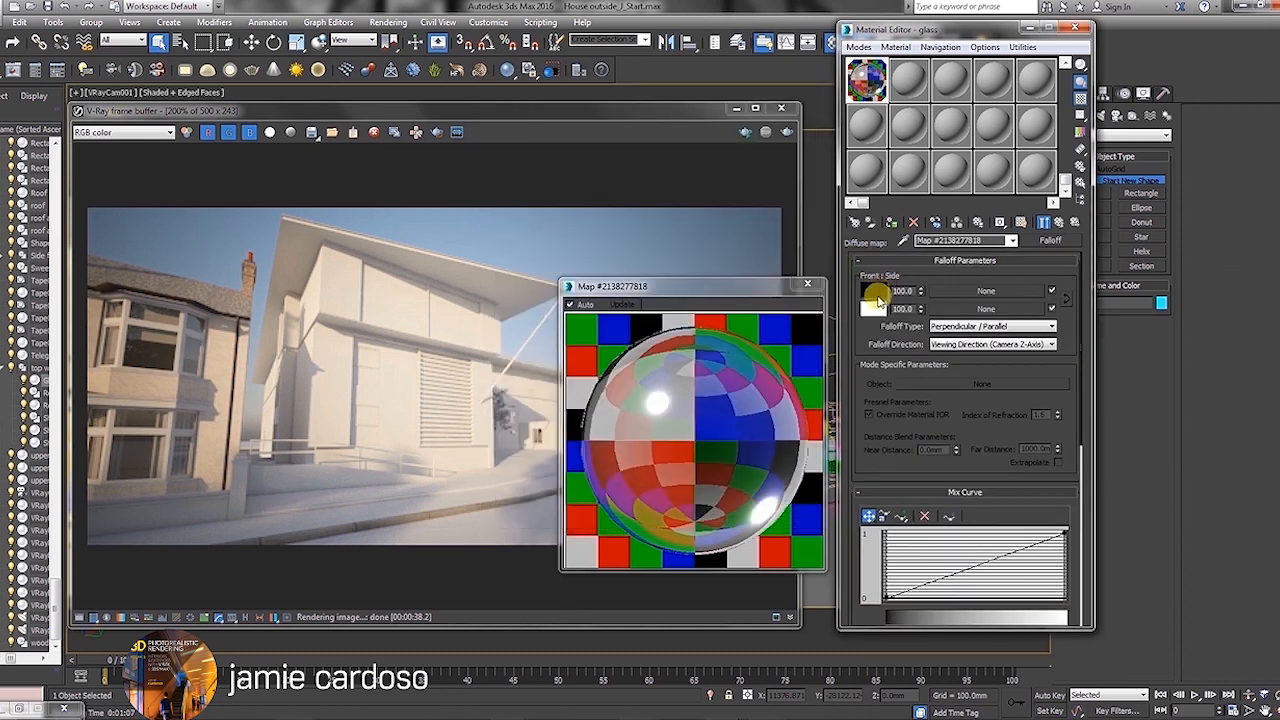
Step: Set the diffuse Falloff map's front colour to a dark green: give it a value of 25, then raise its green level
{"action": "left_click", "coordinate": [873, 290]}
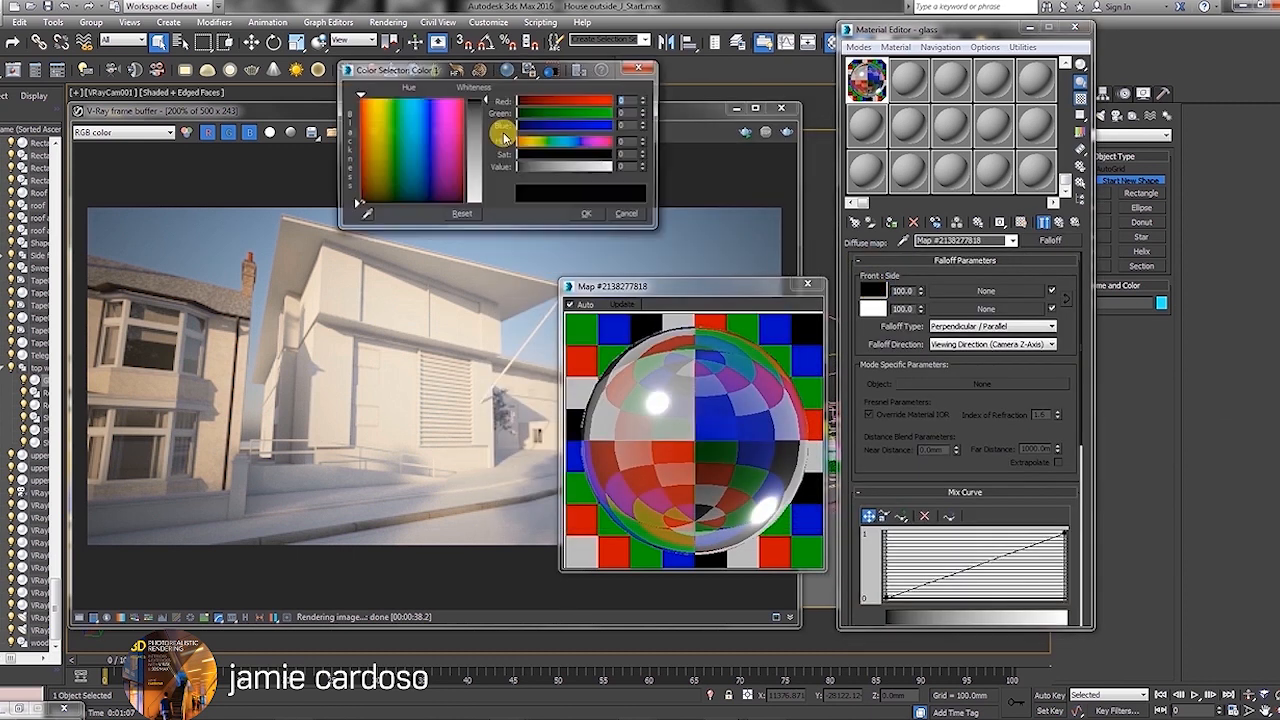
{"action": "left_click", "coordinate": [389, 106]}
{"action": "type", "text": "25"}
{"action": "key", "text": "Return"}
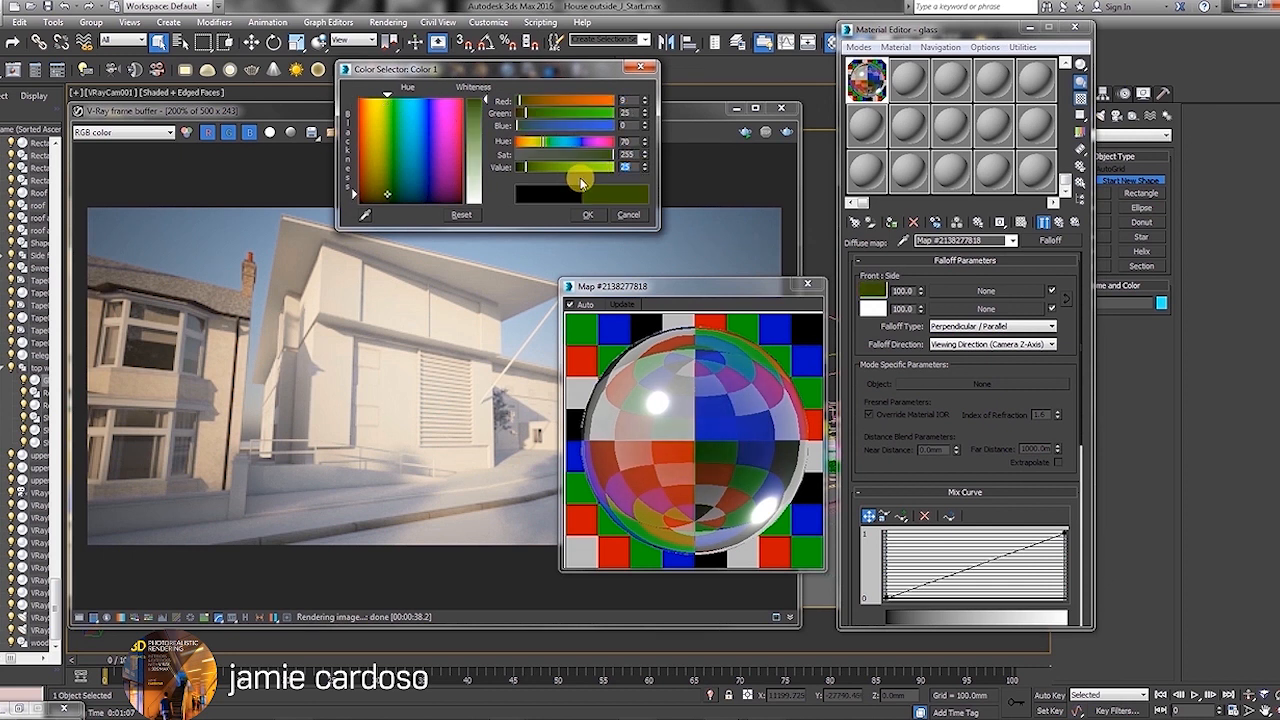
{"action": "left_click_drag", "start_coordinate": [528, 113], "coordinate": [538, 115]}
{"action": "left_click", "coordinate": [588, 214]}
Step: Copy the Falloff's green front colour to its side colour, lighten it to a pale green, and return to the glass material
{"action": "left_click_drag", "start_coordinate": [868, 289], "coordinate": [872, 308]}
{"action": "left_click", "coordinate": [960, 338]}
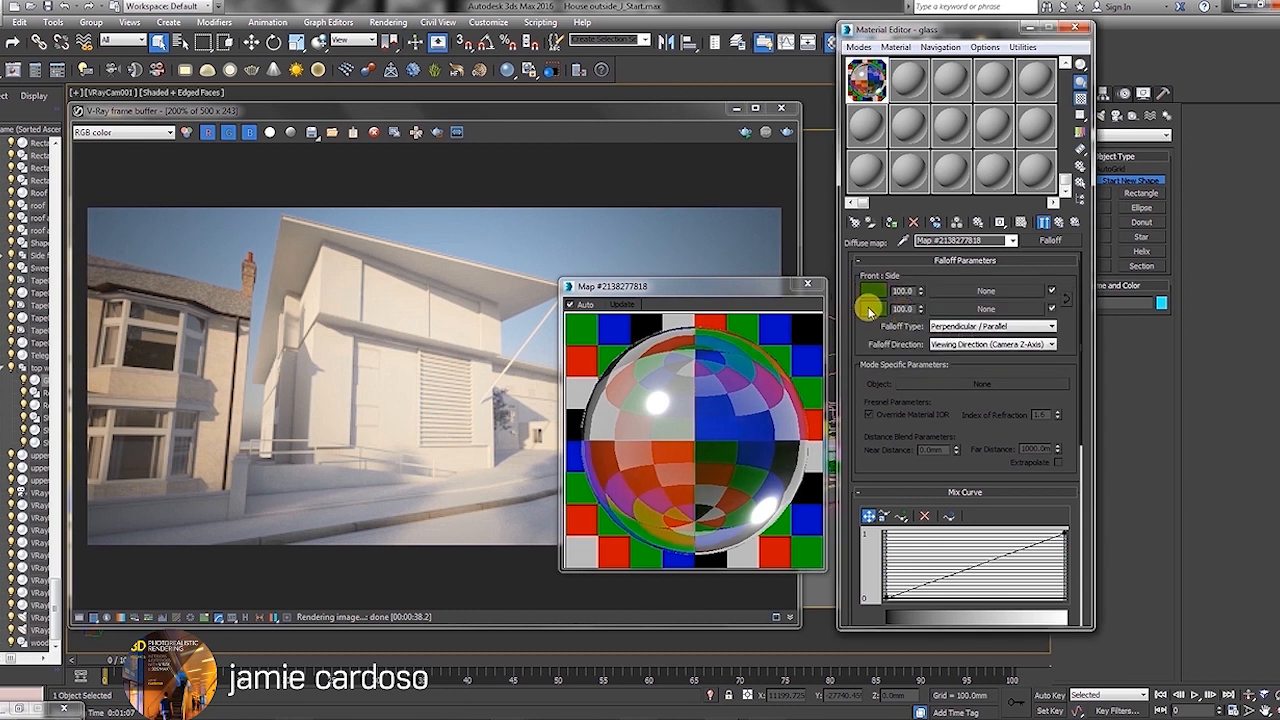
{"action": "left_click", "coordinate": [871, 307]}
{"action": "left_click_drag", "start_coordinate": [486, 131], "coordinate": [488, 139]}
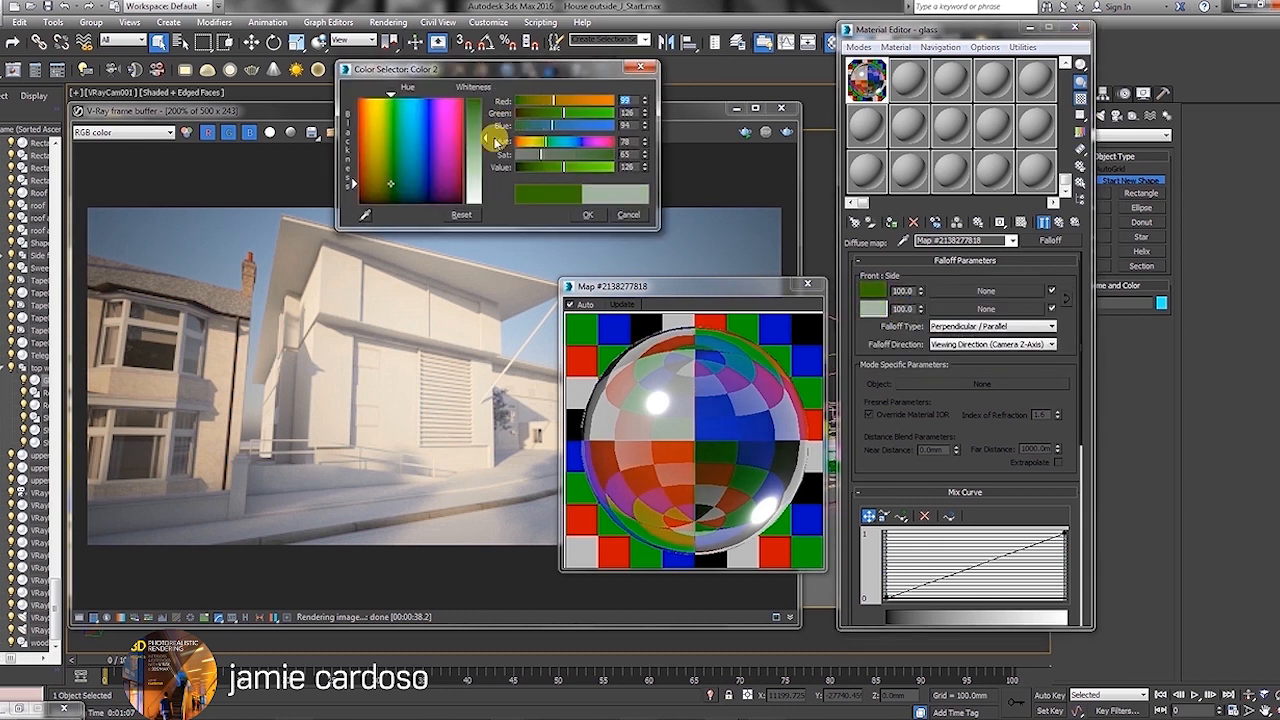
{"action": "left_click", "coordinate": [585, 215]}
{"action": "left_click", "coordinate": [1060, 223]}
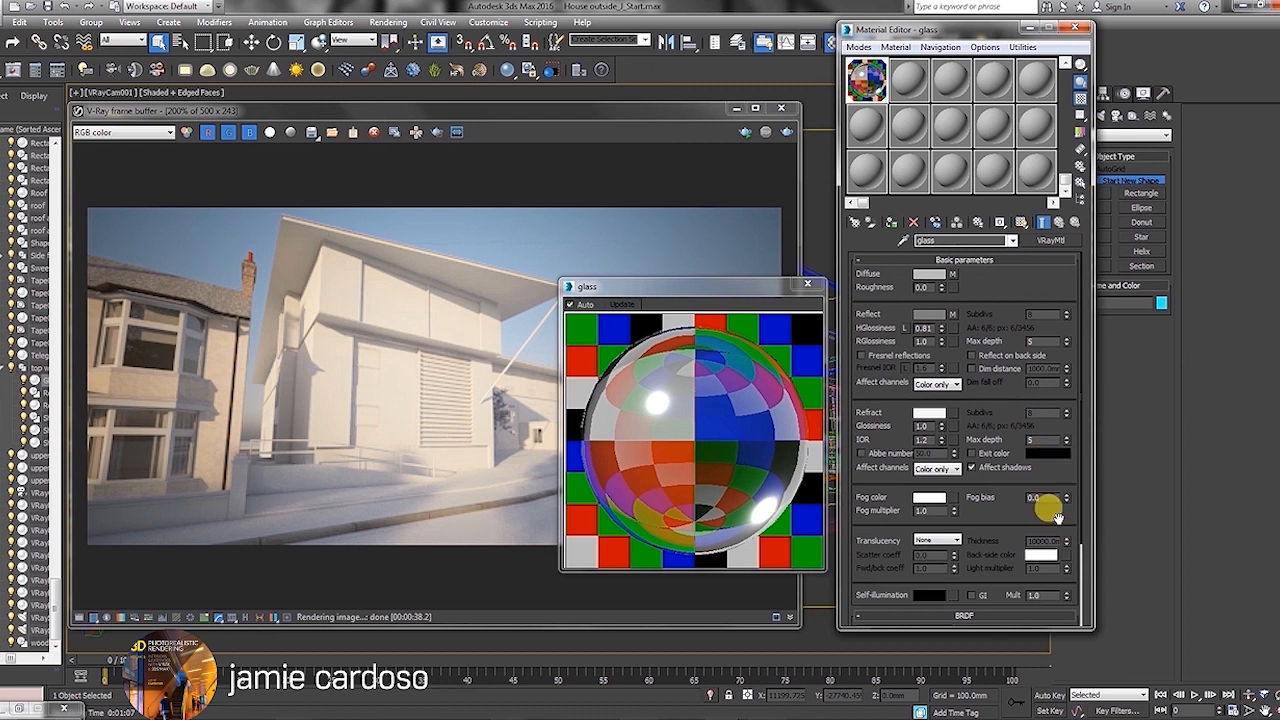
Step: Close the glass preview window and render the camera view to test the glass on the building
{"action": "left_click_drag", "start_coordinate": [990, 467], "coordinate": [984, 384]}
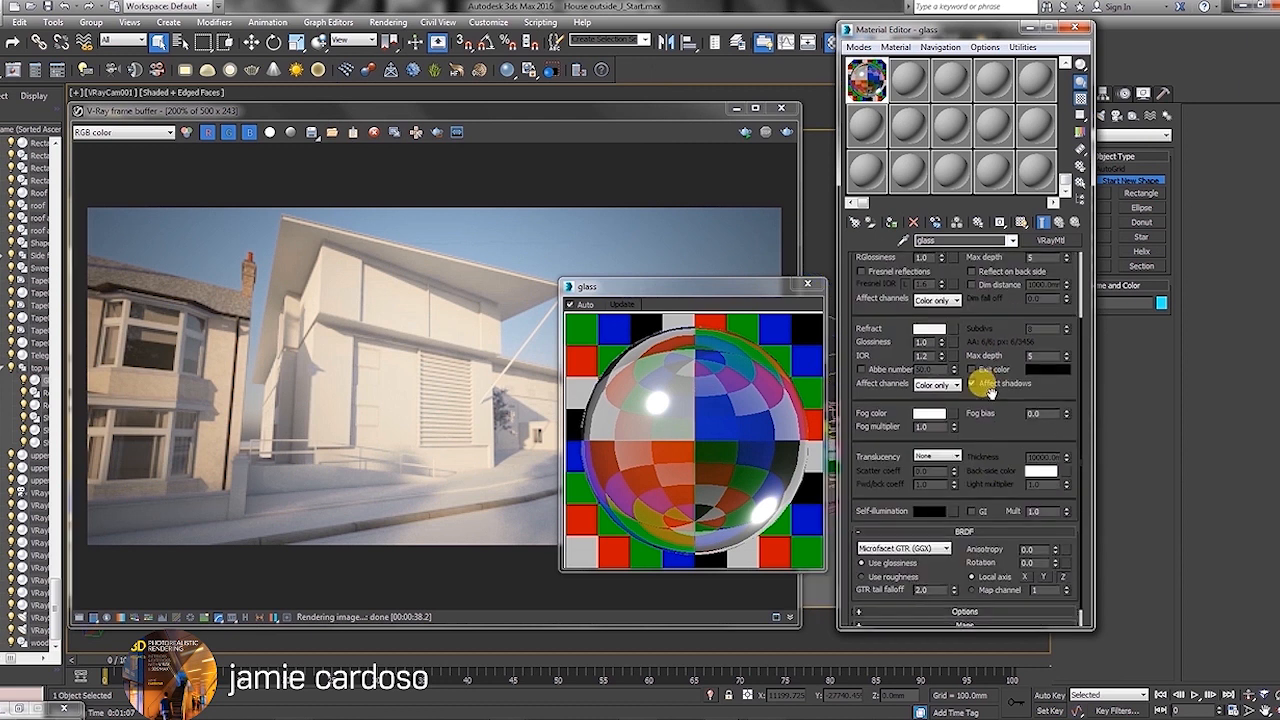
{"action": "left_click", "coordinate": [810, 287]}
{"action": "left_click_drag", "start_coordinate": [711, 114], "coordinate": [755, 190]}
{"action": "left_click_drag", "start_coordinate": [947, 35], "coordinate": [983, 85]}
{"action": "left_click", "coordinate": [911, 44]}
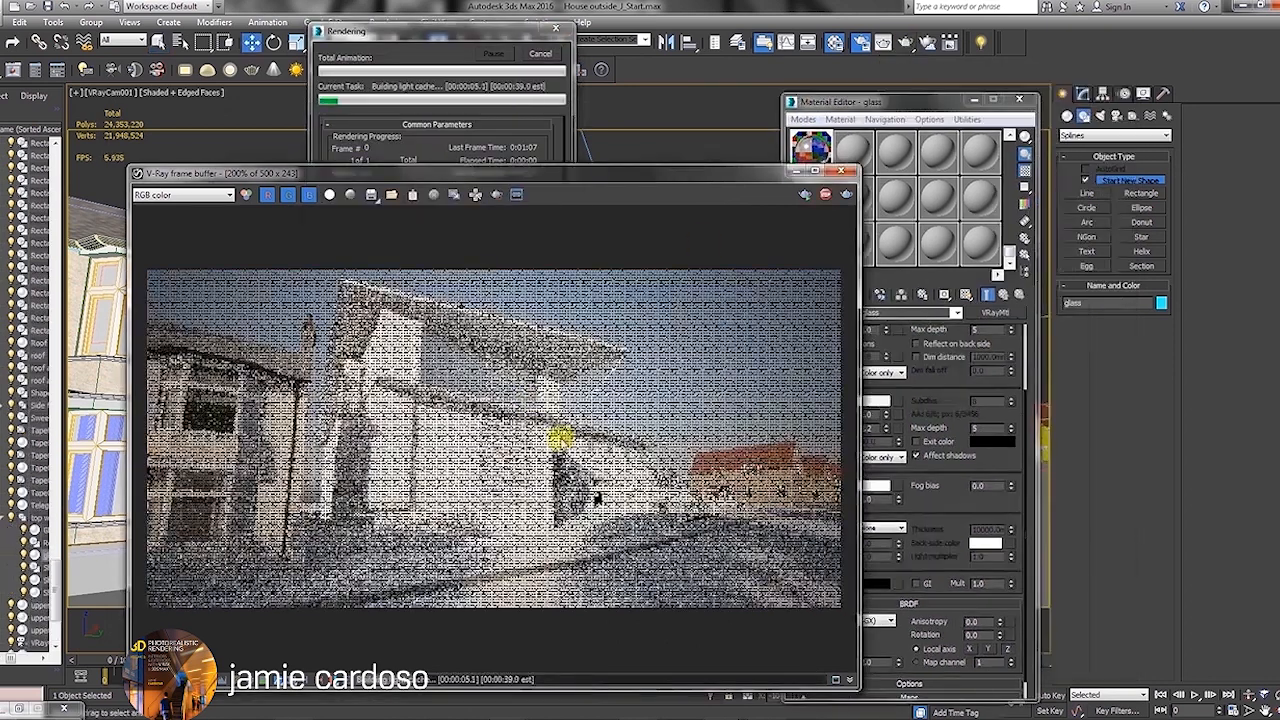
{"action": "scroll", "coordinate": [474, 378], "scroll_direction": "up", "scroll_amount": 1}
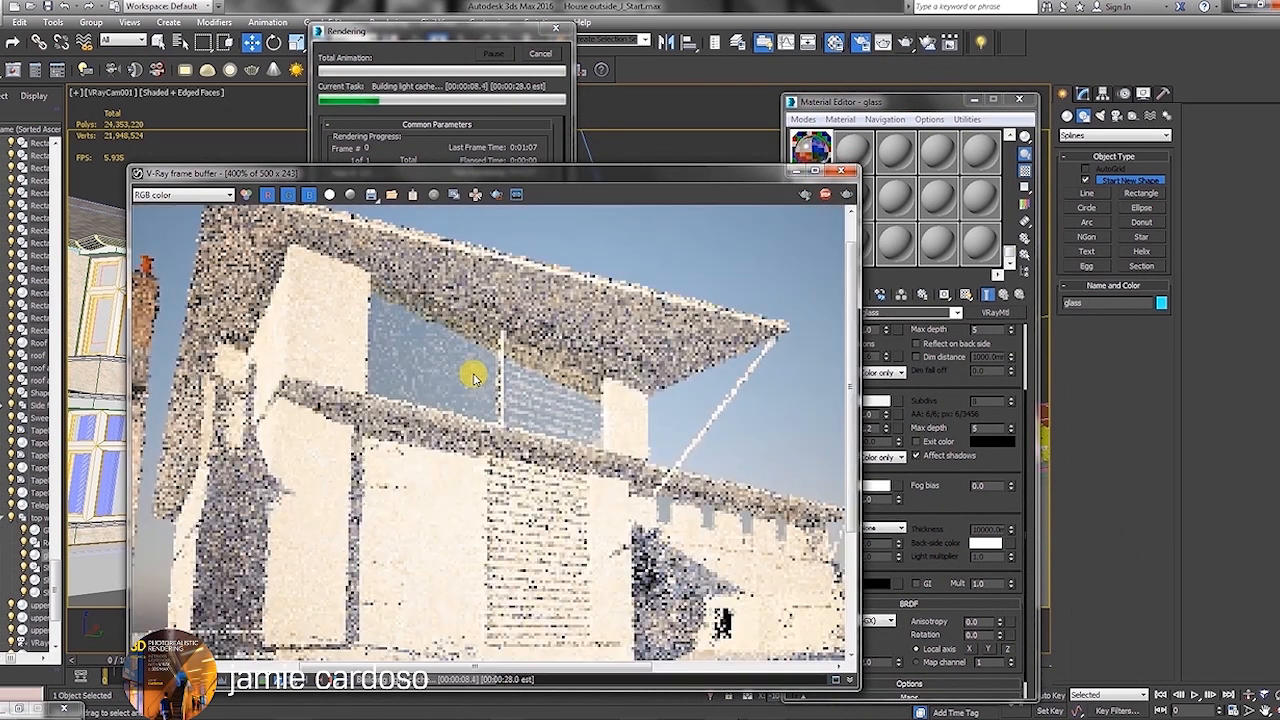
{"action": "scroll", "coordinate": [474, 378], "scroll_direction": "down", "scroll_amount": 1}
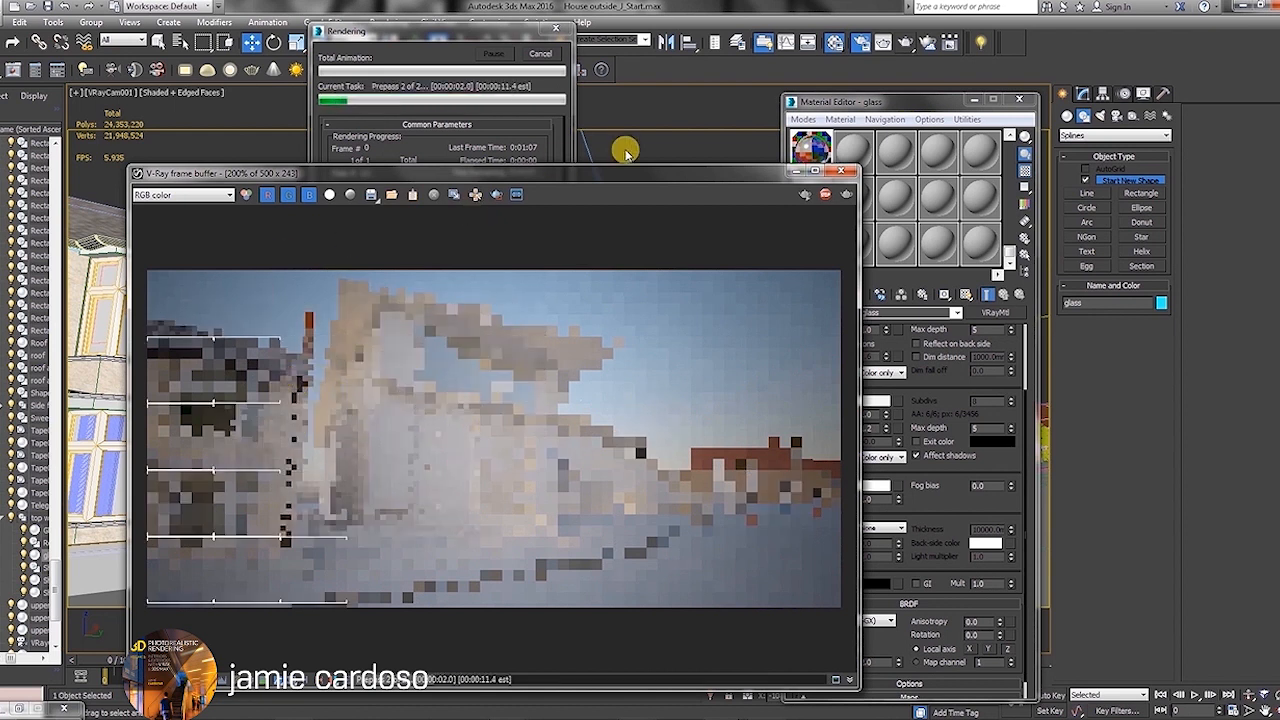
Step: Turn on region rendering with a region around the building's upper floor and roof, and inspect the upper window up close
{"action": "left_click", "coordinate": [495, 195]}
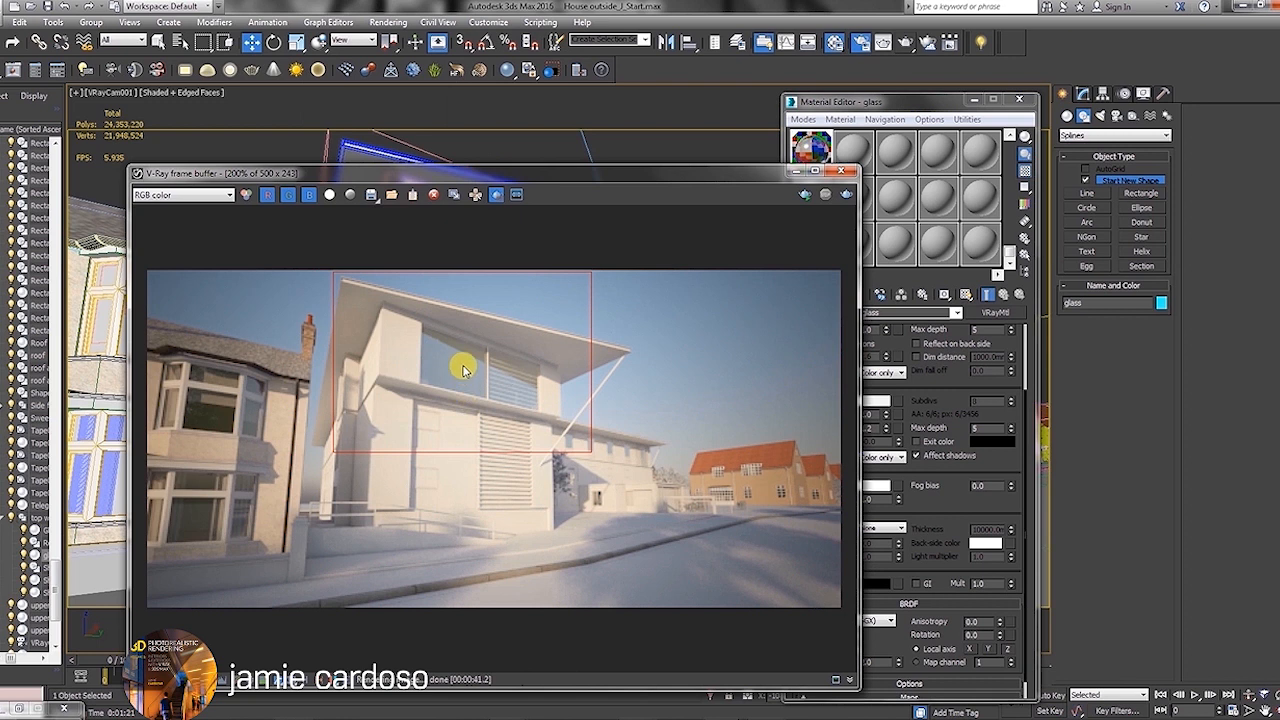
{"action": "scroll", "coordinate": [463, 375], "scroll_direction": "up", "scroll_amount": 1}
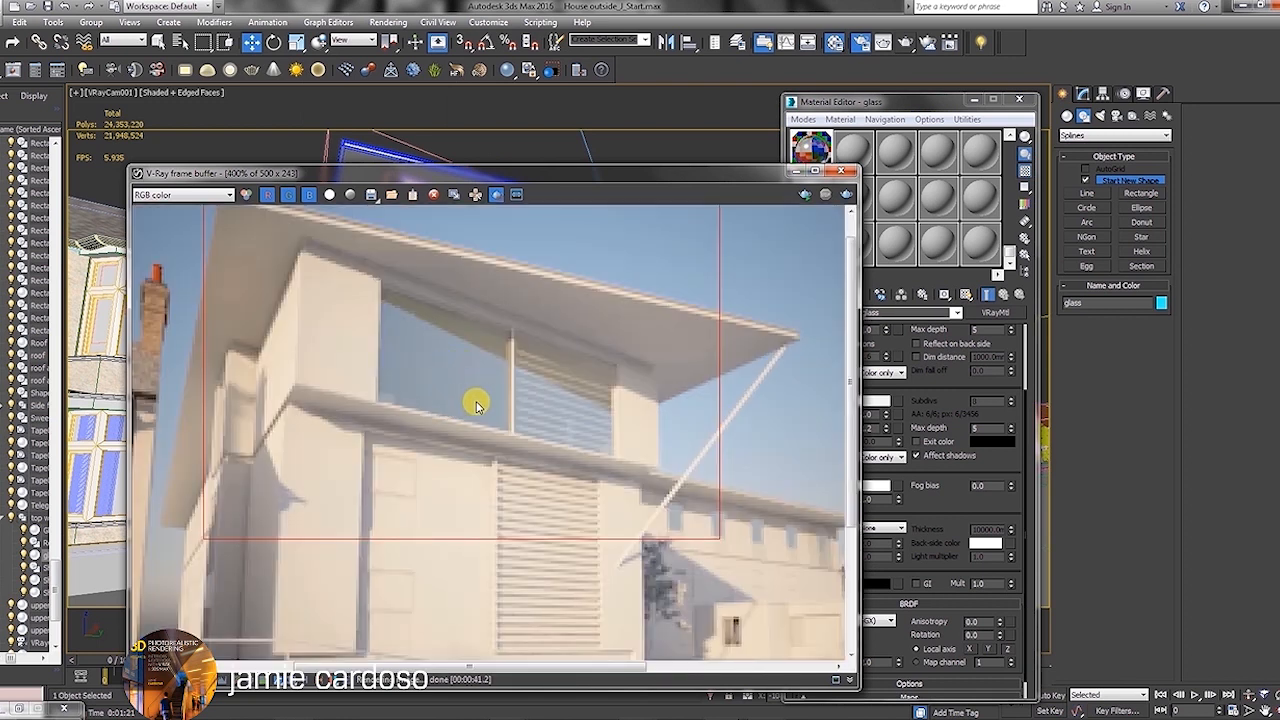
{"action": "scroll", "coordinate": [456, 381], "scroll_direction": "down", "scroll_amount": 1}
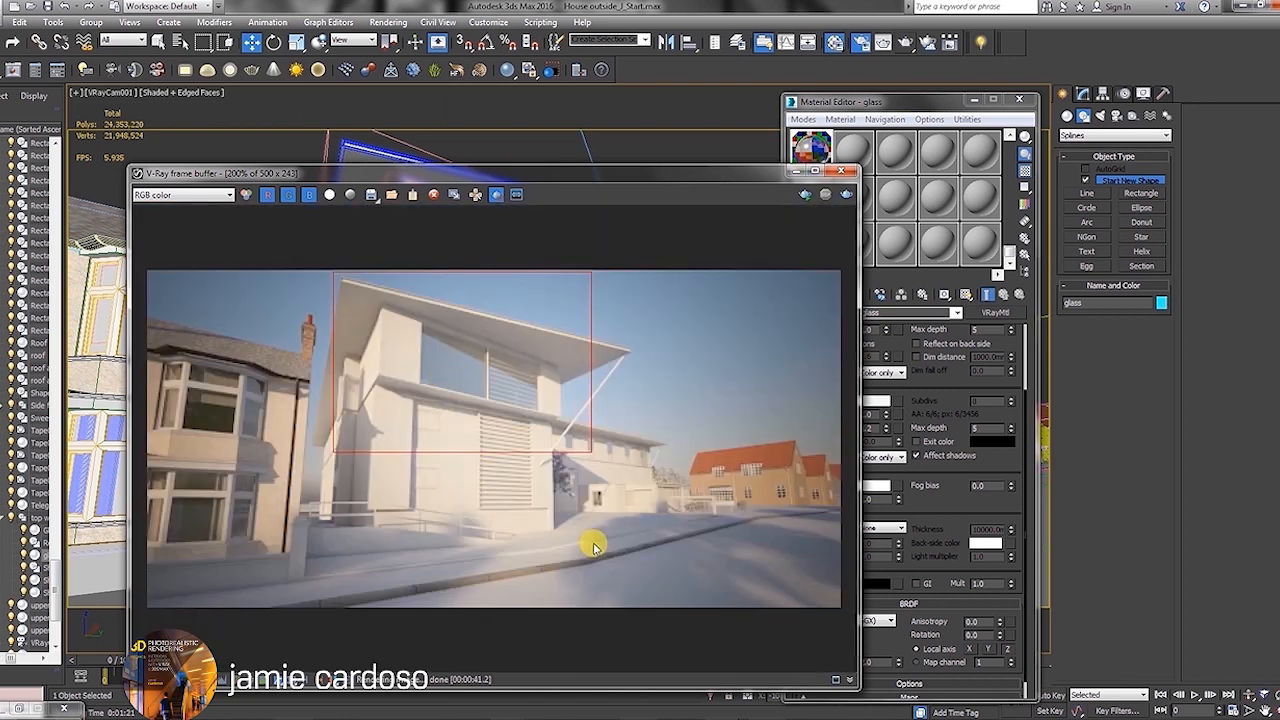
Step: Move the frame buffer off the viewport and select the glass object of the upper-floor window
{"action": "left_click_drag", "start_coordinate": [592, 175], "coordinate": [686, 373]}
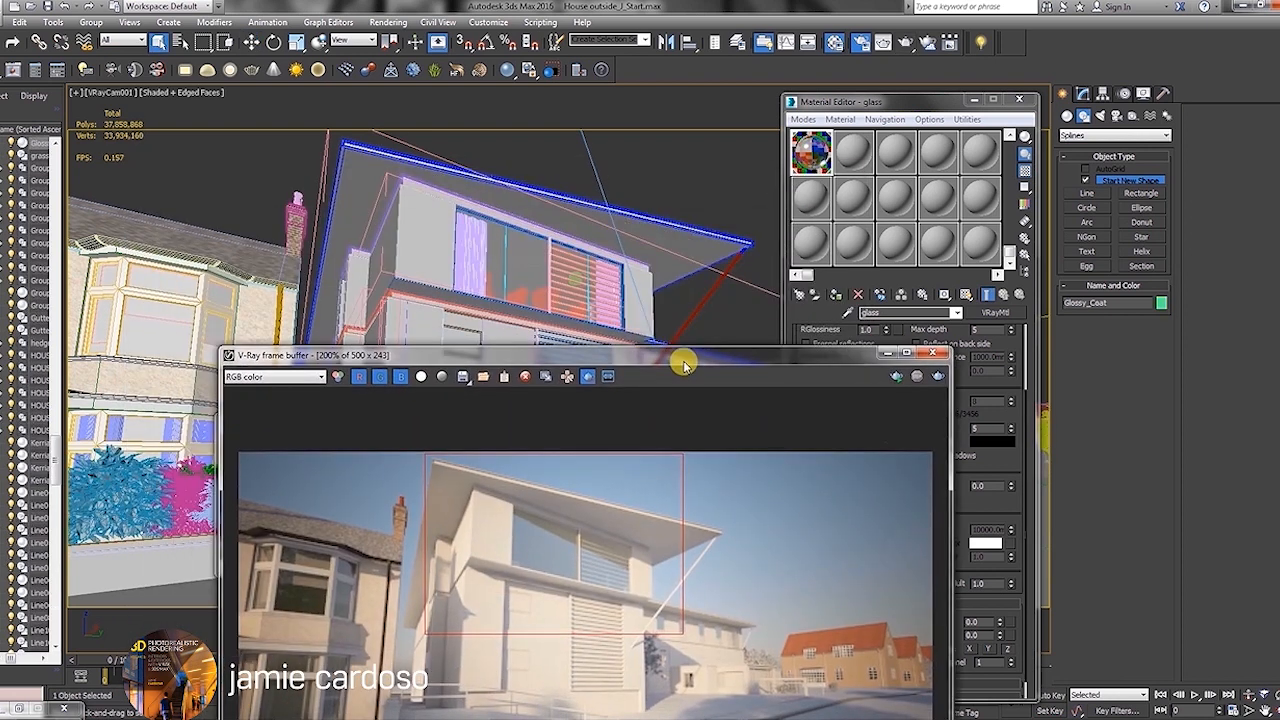
{"action": "left_click", "coordinate": [472, 240]}
{"action": "left_click", "coordinate": [472, 240]}
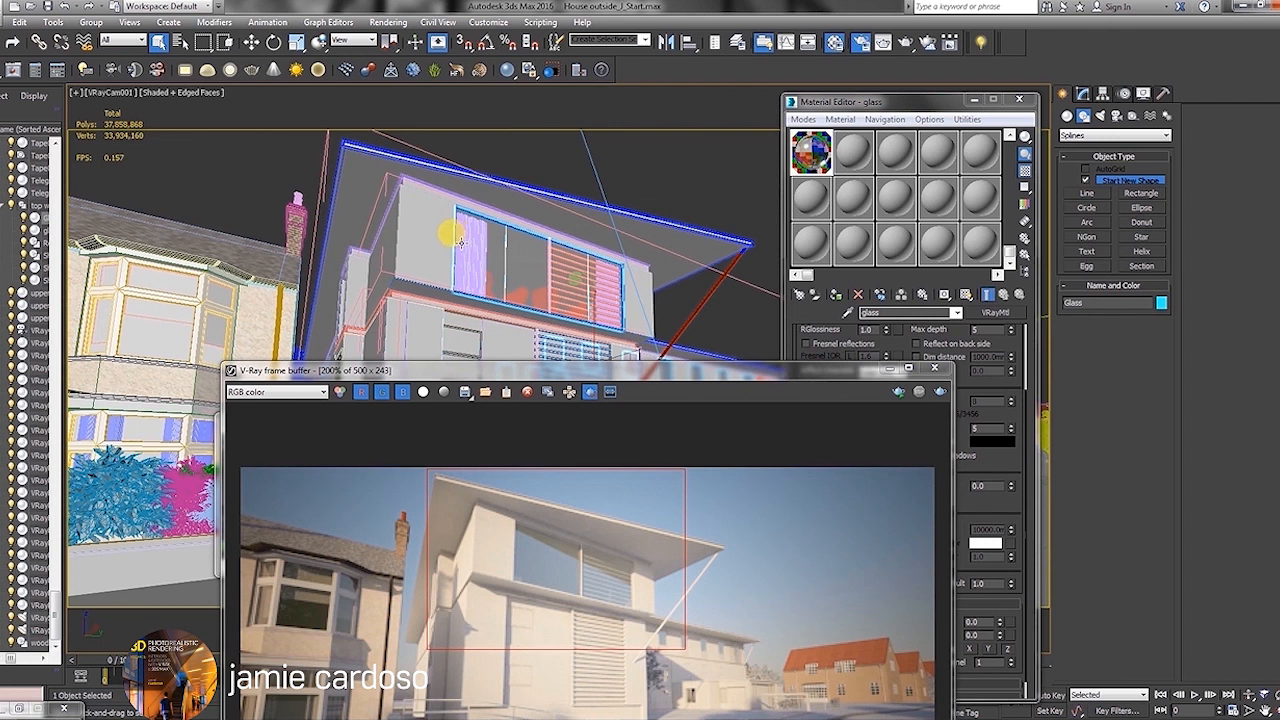
{"action": "left_click", "coordinate": [529, 275]}
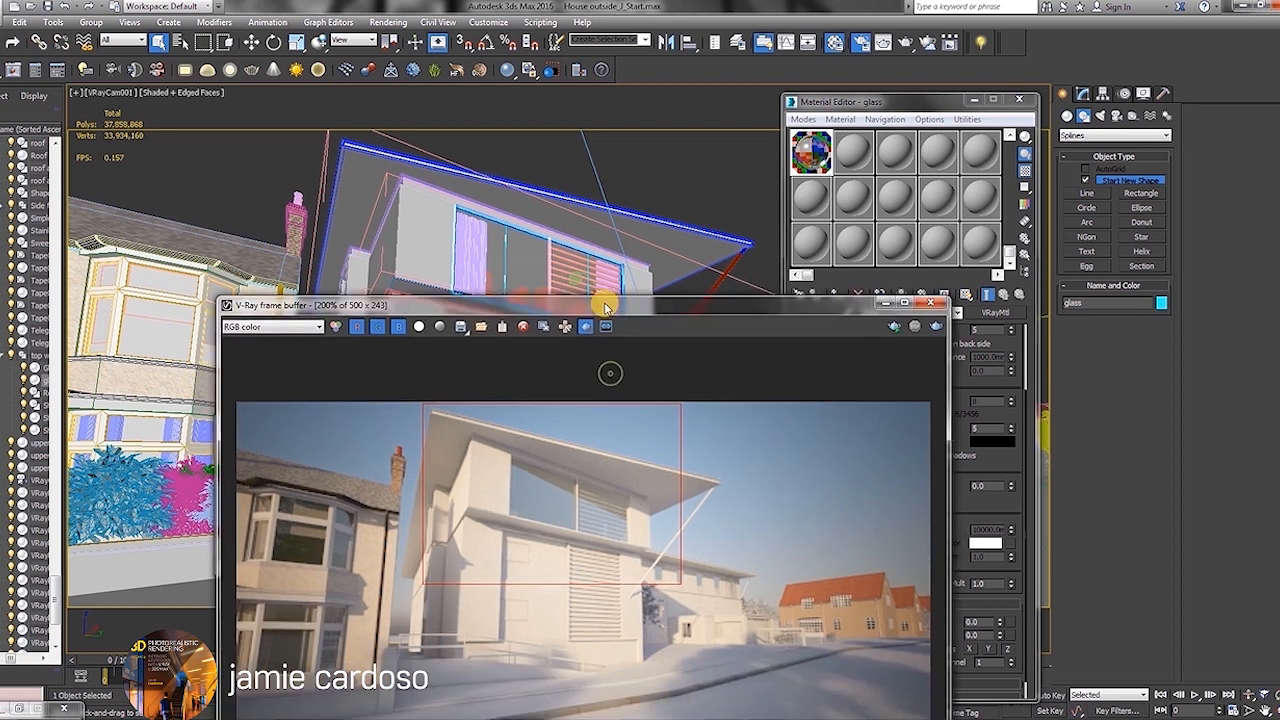
Step: Open the V-Ray render setup and set the bucket image sampler's Max subdivs to 4
{"action": "left_click", "coordinate": [857, 43]}
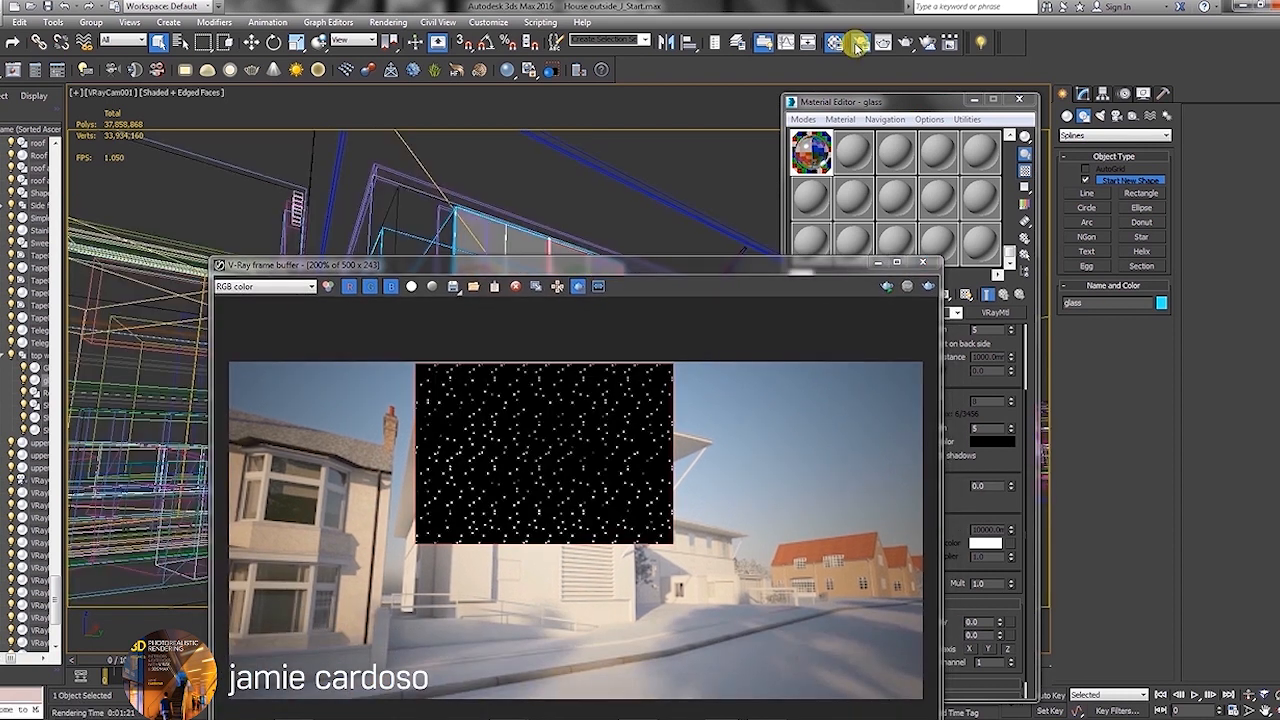
{"action": "left_click", "coordinate": [846, 44]}
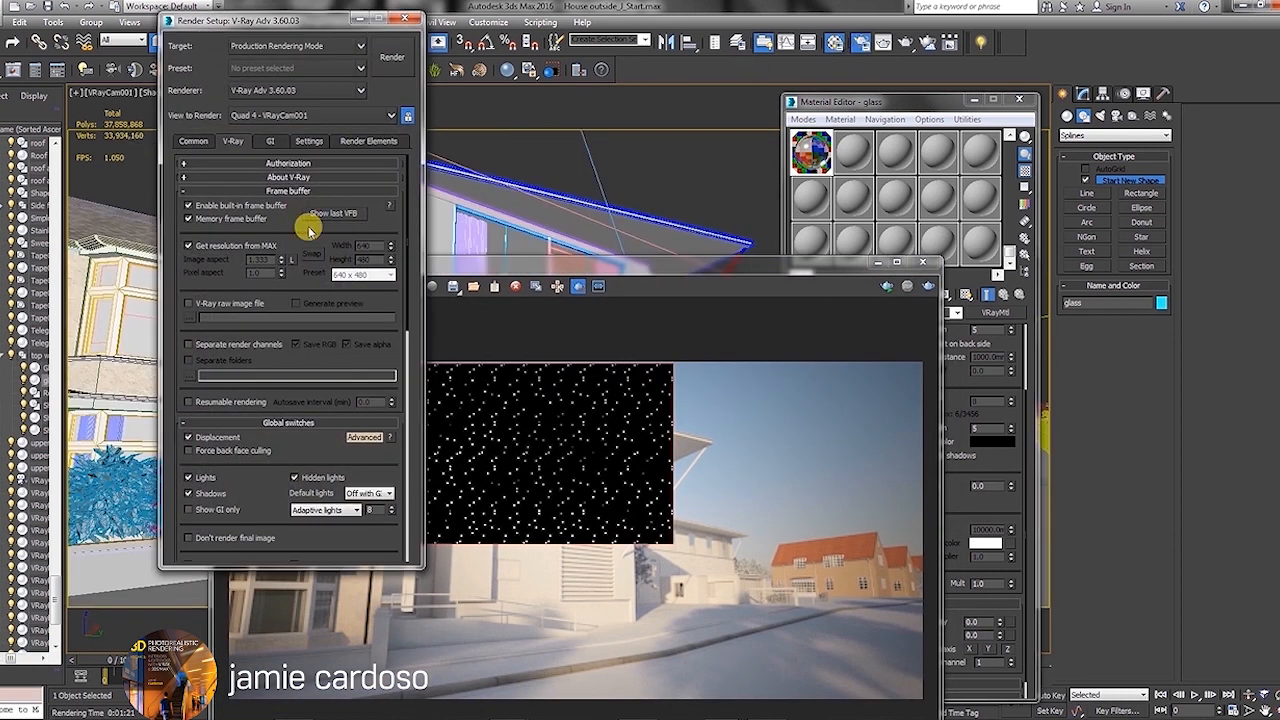
{"action": "left_click_drag", "start_coordinate": [284, 20], "coordinate": [576, 44]}
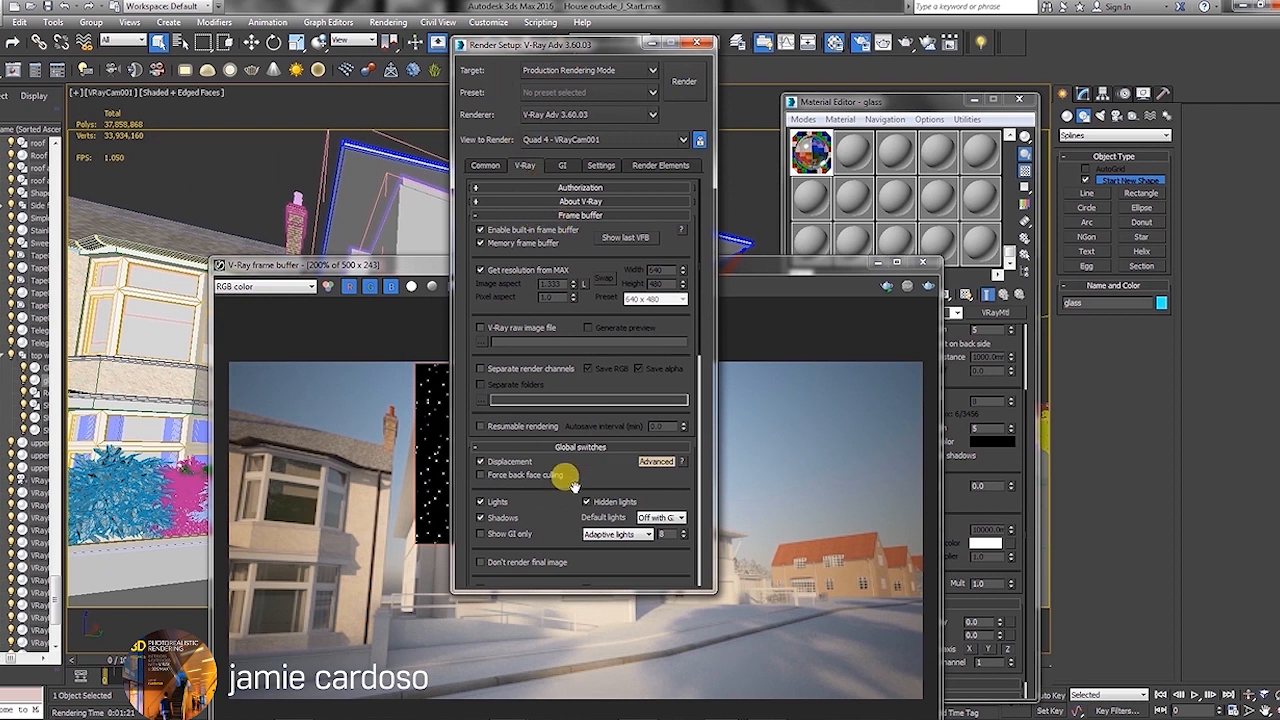
{"action": "left_click_drag", "start_coordinate": [651, 375], "coordinate": [625, 109]}
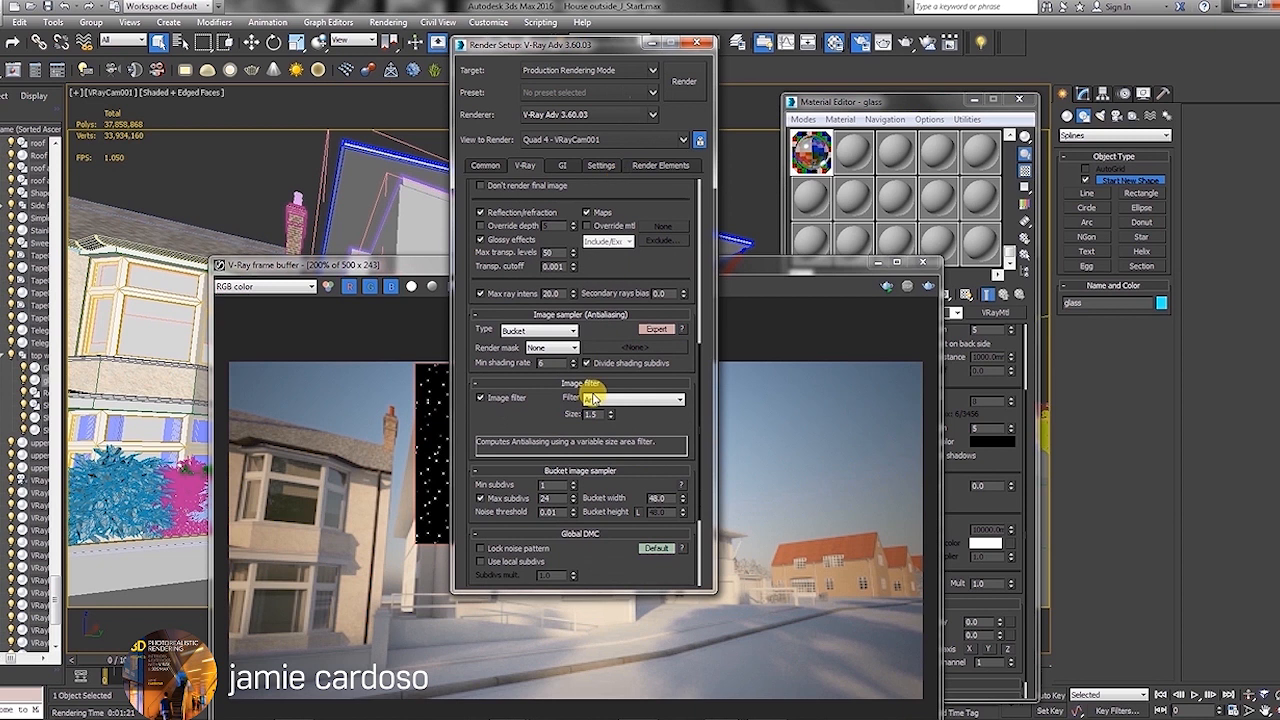
{"action": "left_click_drag", "start_coordinate": [552, 497], "coordinate": [467, 490]}
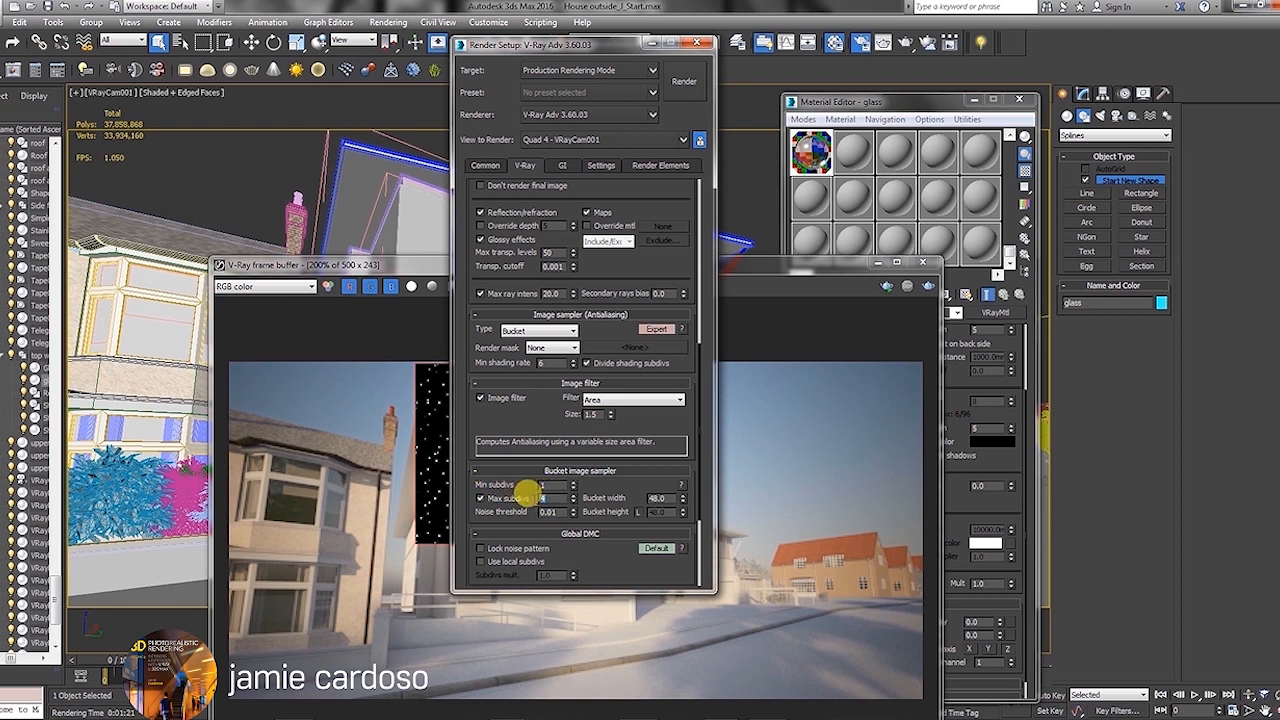
Step: Set the light cache Subdivs to 600 in the global illumination settings
{"action": "left_click", "coordinate": [601, 167]}
{"action": "left_click", "coordinate": [563, 166]}
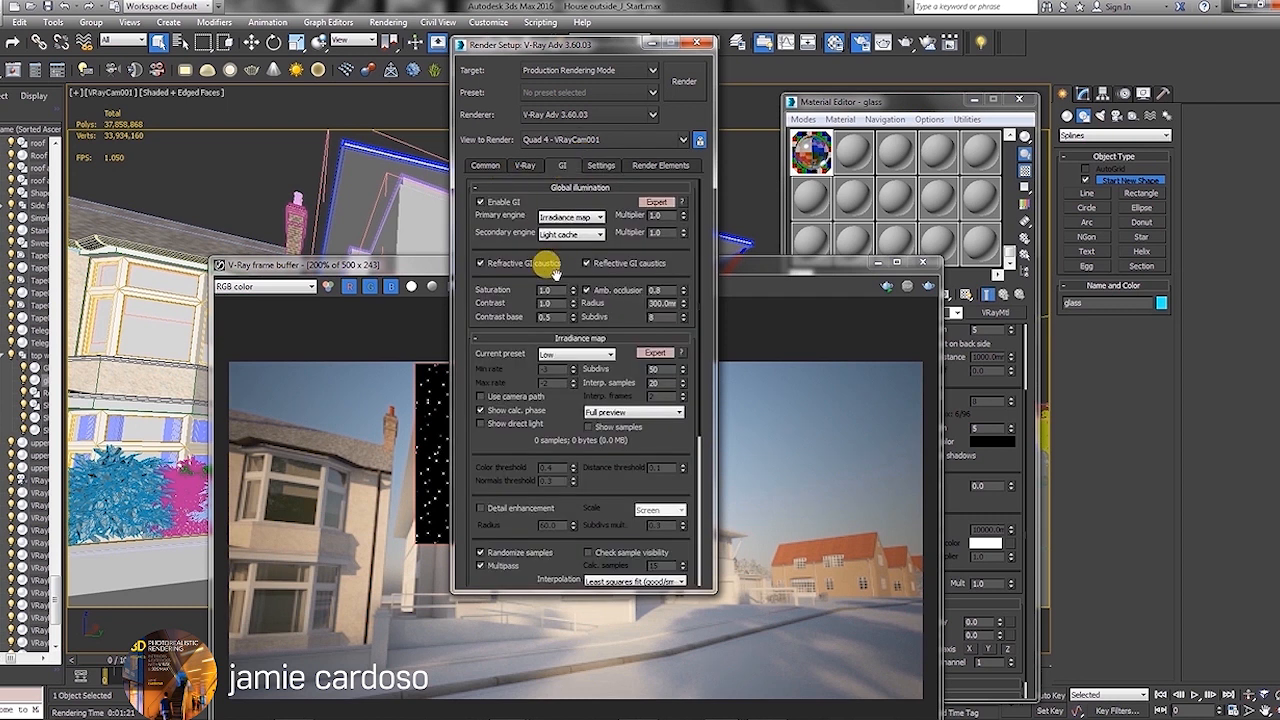
{"action": "left_click_drag", "start_coordinate": [548, 497], "coordinate": [566, 148]}
{"action": "double_click", "coordinate": [548, 497]}
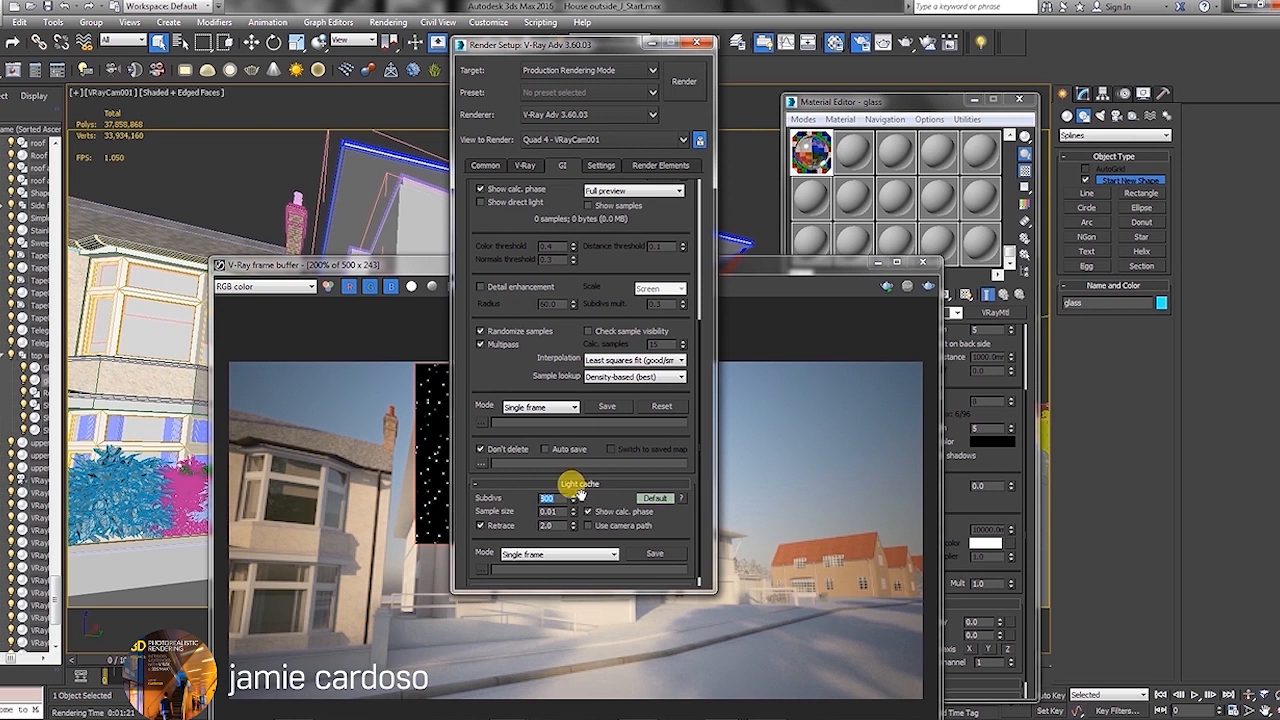
{"action": "type", "text": "600"}
{"action": "key", "text": "Return"}
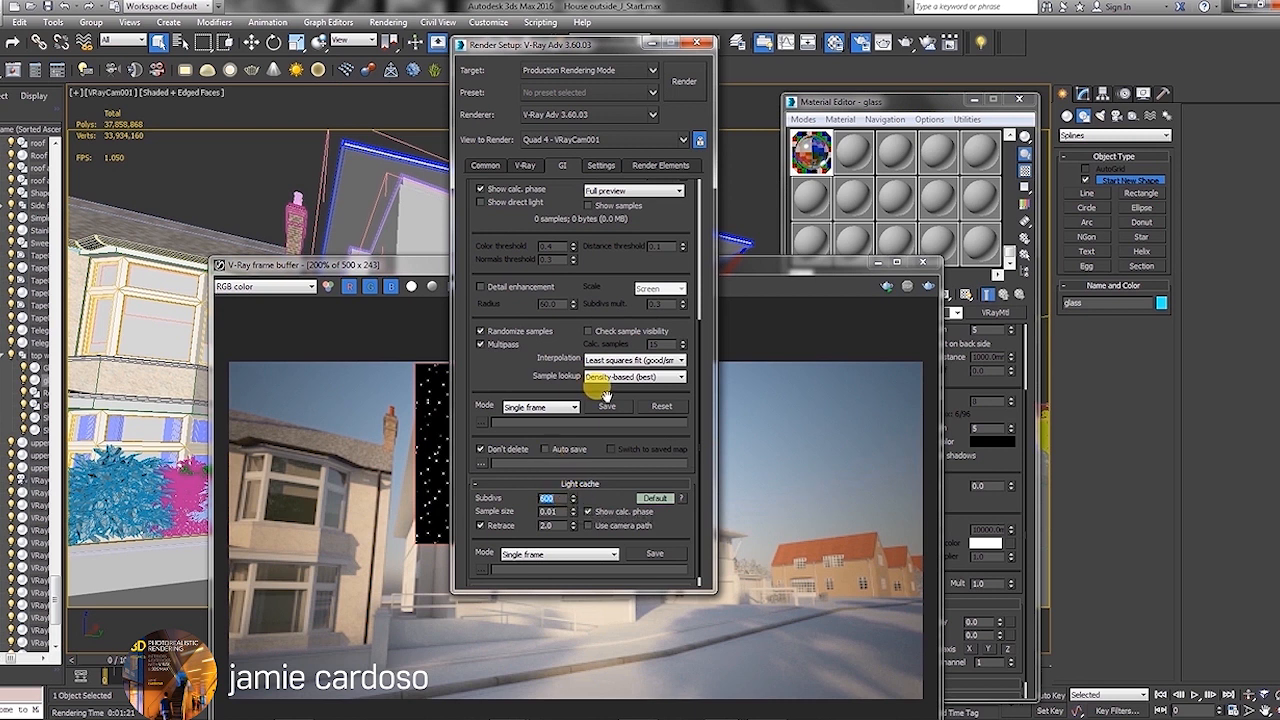
Step: Arrange the render setup and frame buffer windows side by side and render the marked region
{"action": "left_click_drag", "start_coordinate": [589, 47], "coordinate": [937, 100]}
{"action": "left_click_drag", "start_coordinate": [713, 277], "coordinate": [552, 117]}
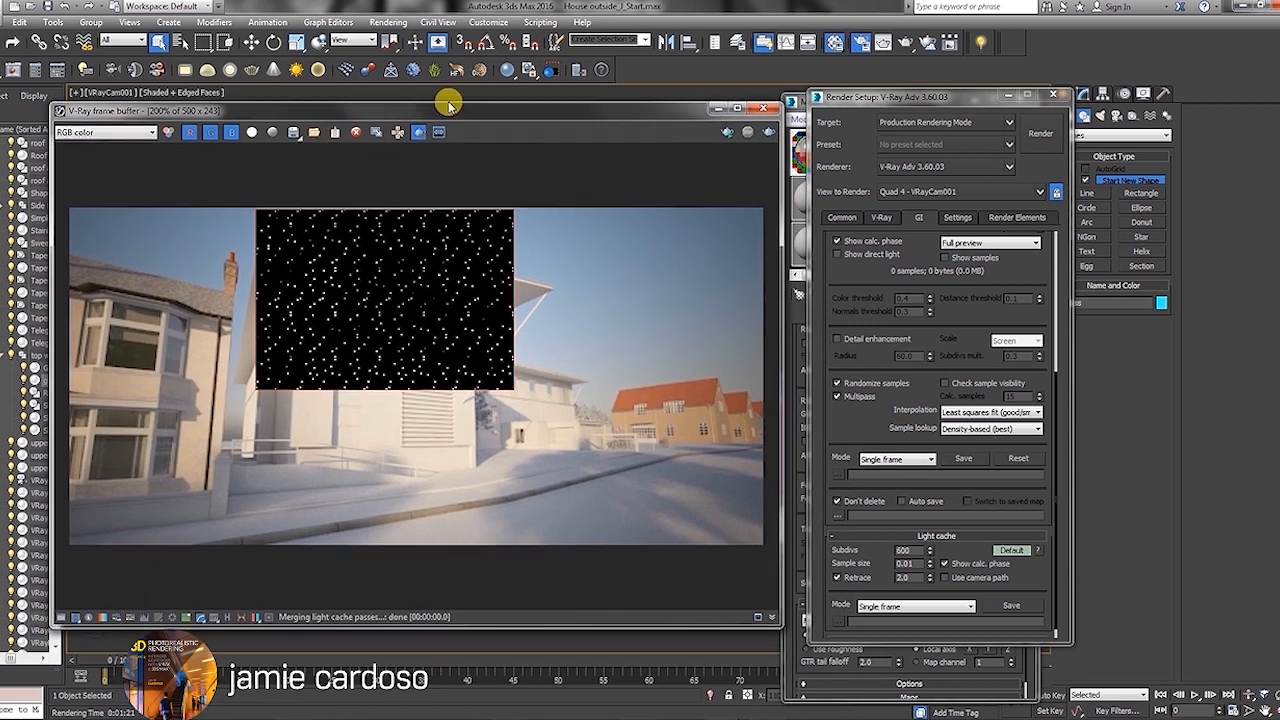
{"action": "scroll", "coordinate": [391, 286], "scroll_direction": "down", "scroll_amount": 1}
{"action": "scroll", "coordinate": [420, 290], "scroll_direction": "up", "scroll_amount": 1}
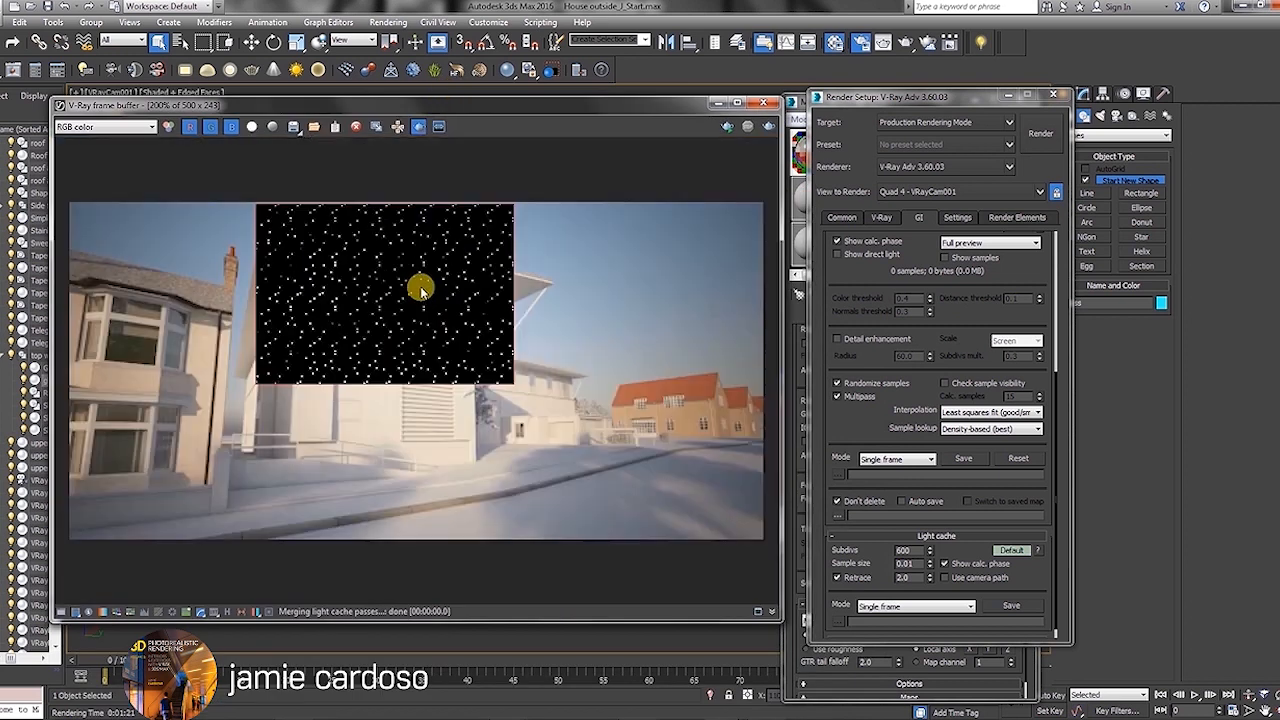
{"action": "left_click", "coordinate": [1040, 133]}
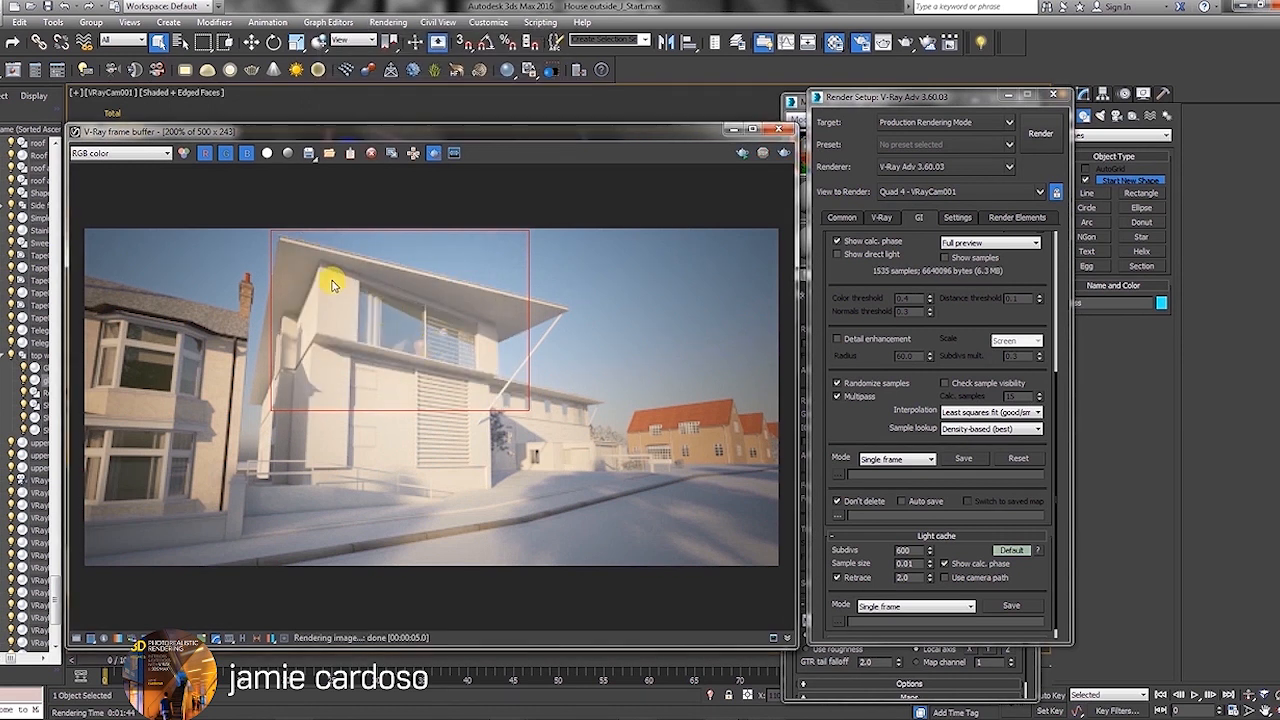
Step: Examine the upper-floor window's glass reflections and the interior behind it in the region render
{"action": "scroll", "coordinate": [331, 280], "scroll_direction": "up", "scroll_amount": 2}
{"action": "scroll", "coordinate": [372, 385], "scroll_direction": "up", "scroll_amount": 1}
{"action": "scroll", "coordinate": [378, 397], "scroll_direction": "down", "scroll_amount": 1}
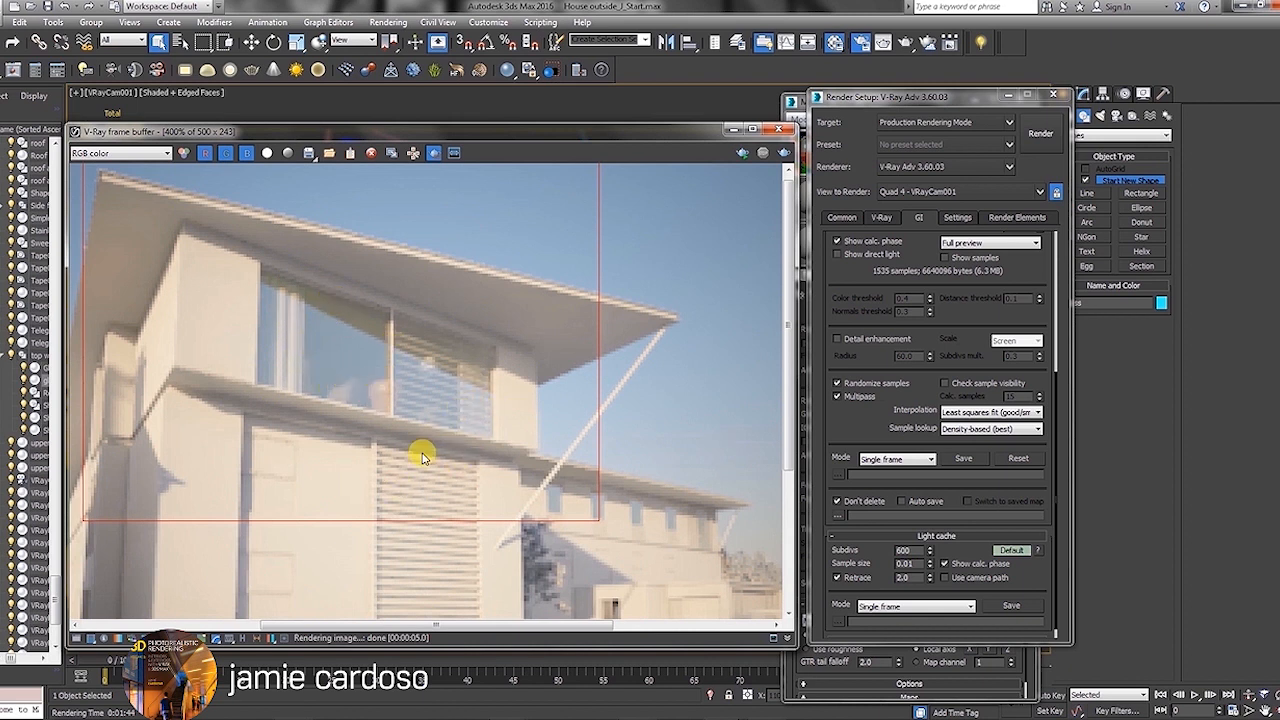
{"action": "scroll", "coordinate": [422, 457], "scroll_direction": "down", "scroll_amount": 1}
{"action": "scroll", "coordinate": [400, 343], "scroll_direction": "up", "scroll_amount": 1}
{"action": "scroll", "coordinate": [300, 300], "scroll_direction": "down", "scroll_amount": 1}
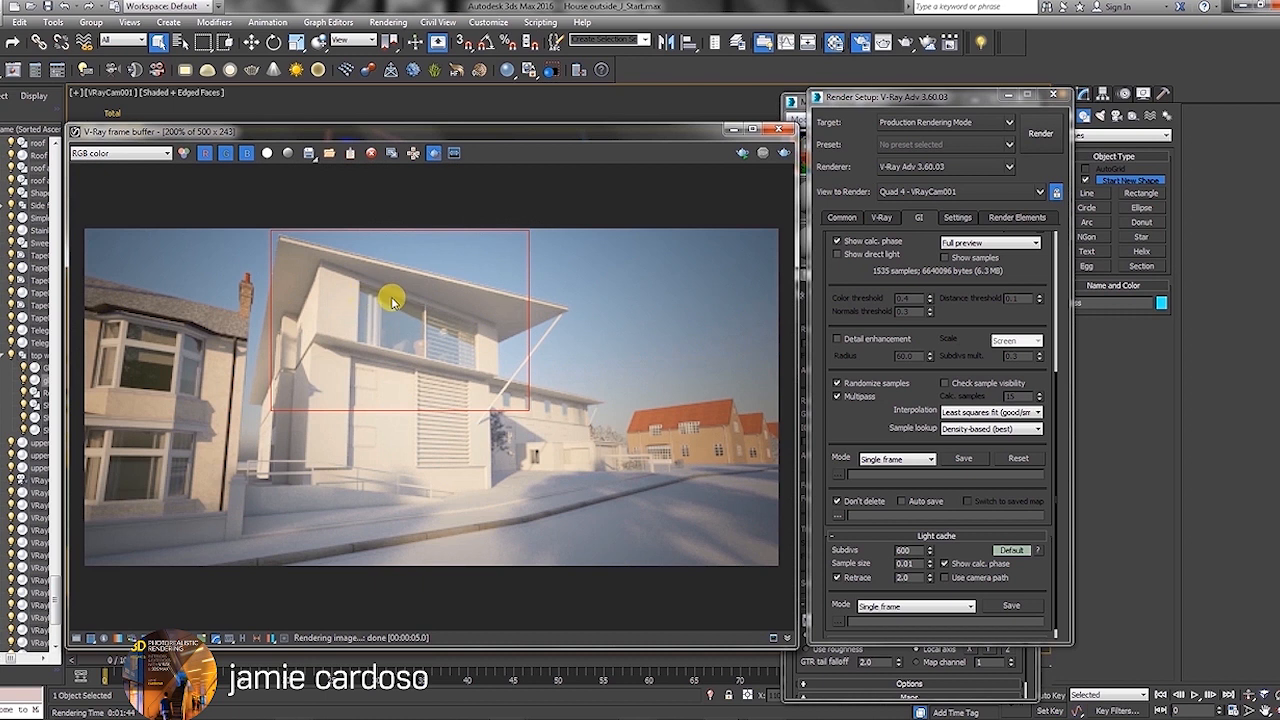
{"action": "scroll", "coordinate": [333, 288], "scroll_direction": "up", "scroll_amount": 1}
{"action": "scroll", "coordinate": [333, 288], "scroll_direction": "down", "scroll_amount": 1}
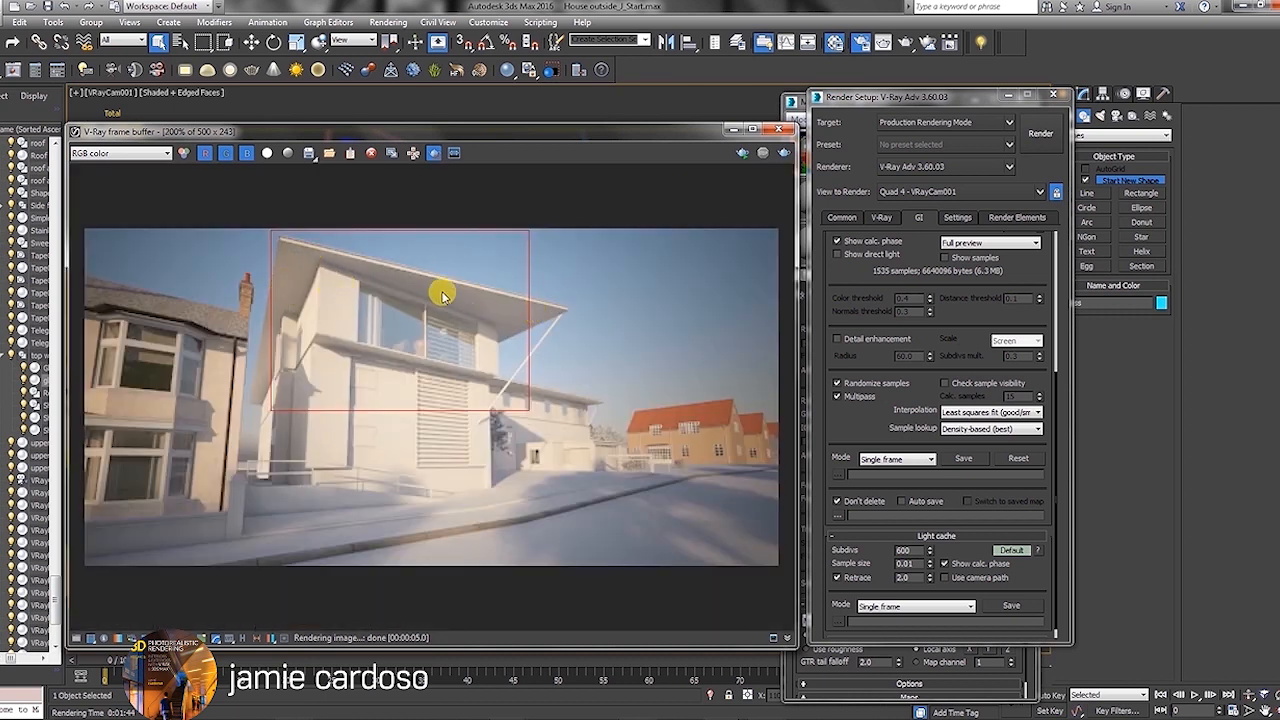
Step: Minimise the frame buffer, select the angled roof base, and name the second material slot "metal roof"
{"action": "left_click", "coordinate": [735, 134]}
{"action": "left_click", "coordinate": [461, 173]}
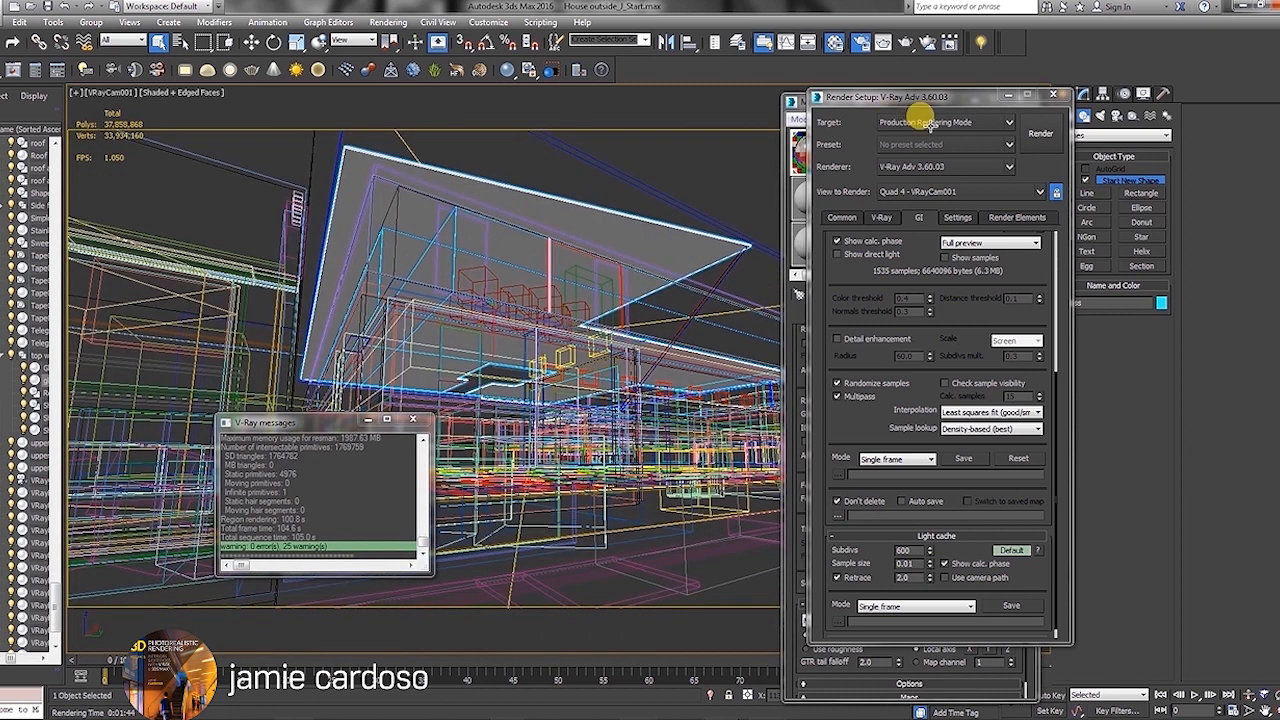
{"action": "left_click_drag", "start_coordinate": [930, 97], "coordinate": [637, 331]}
{"action": "left_click", "coordinate": [853, 152]}
{"action": "type", "text": "metal roof"}
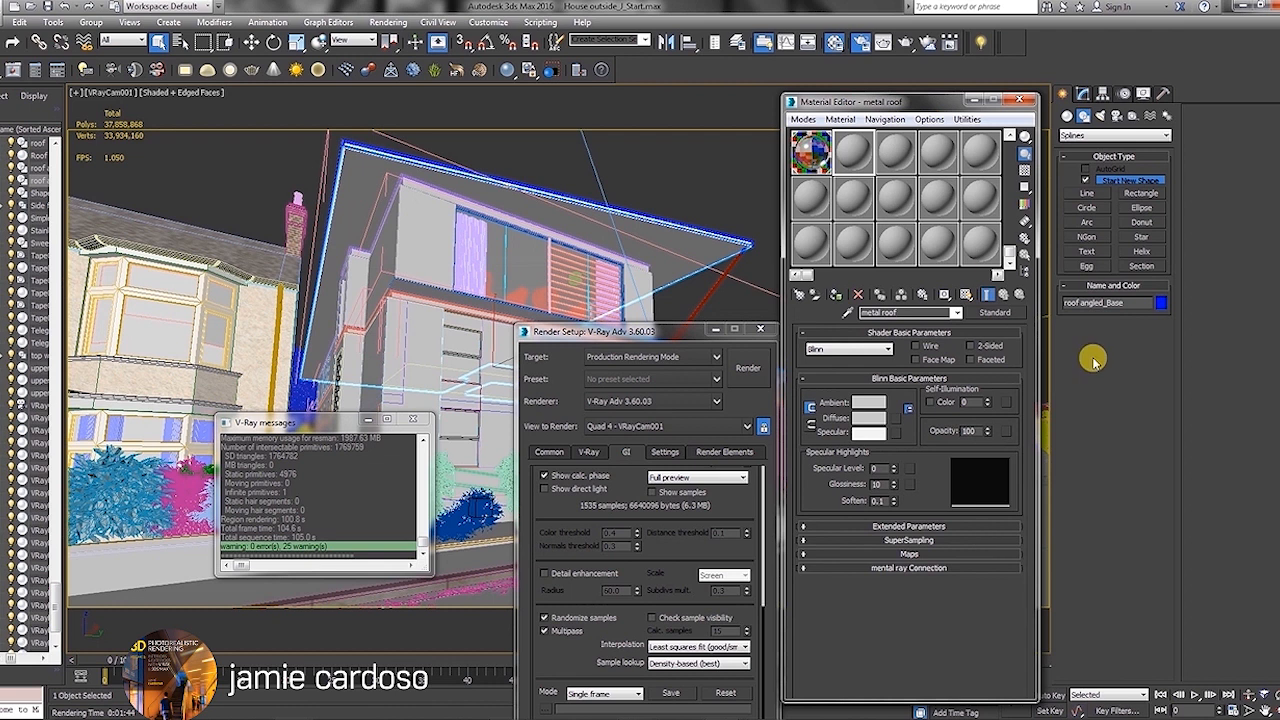
Step: Change the metal roof material's type from Standard to VRayMtl
{"action": "left_click", "coordinate": [995, 312]}
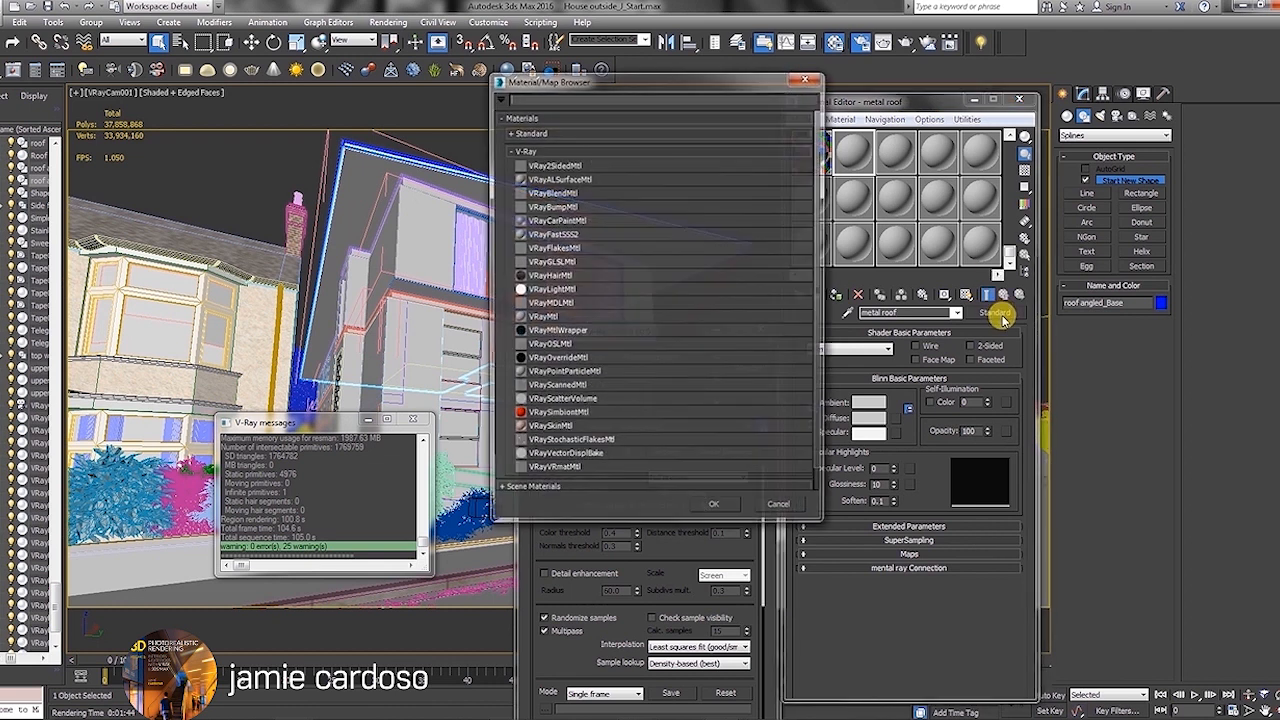
{"action": "left_click", "coordinate": [545, 317]}
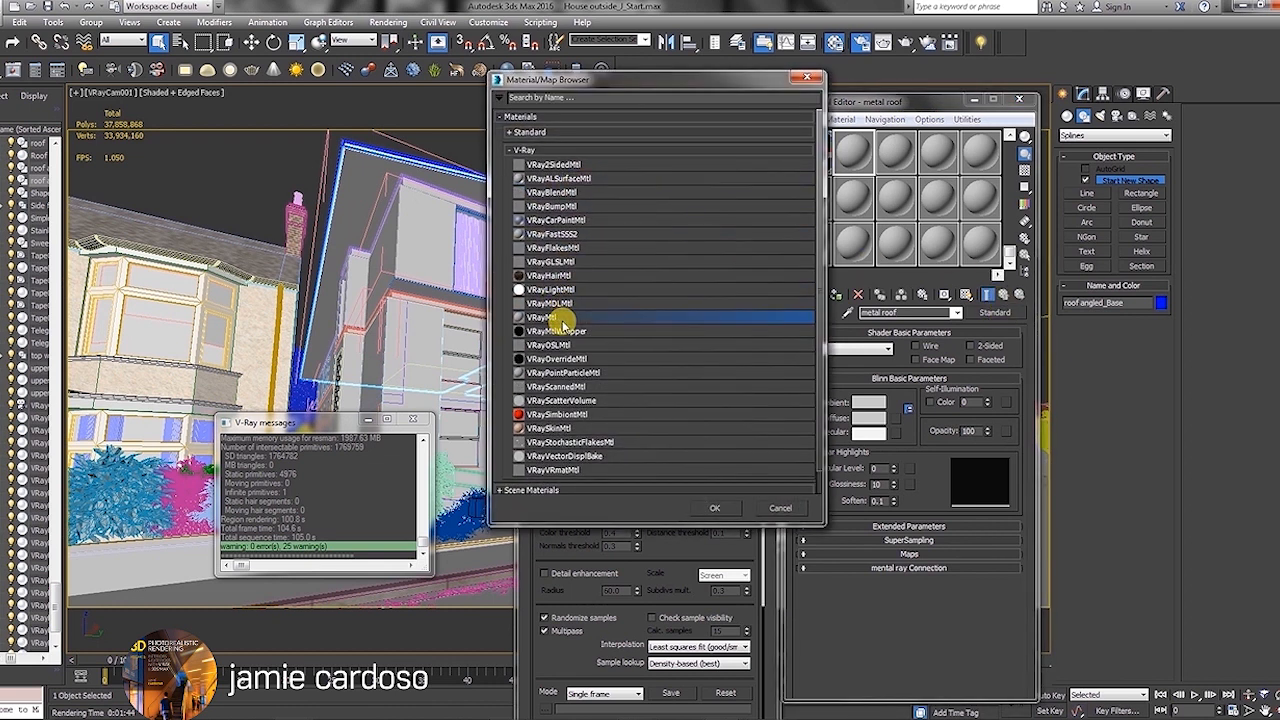
{"action": "double_click", "coordinate": [560, 318]}
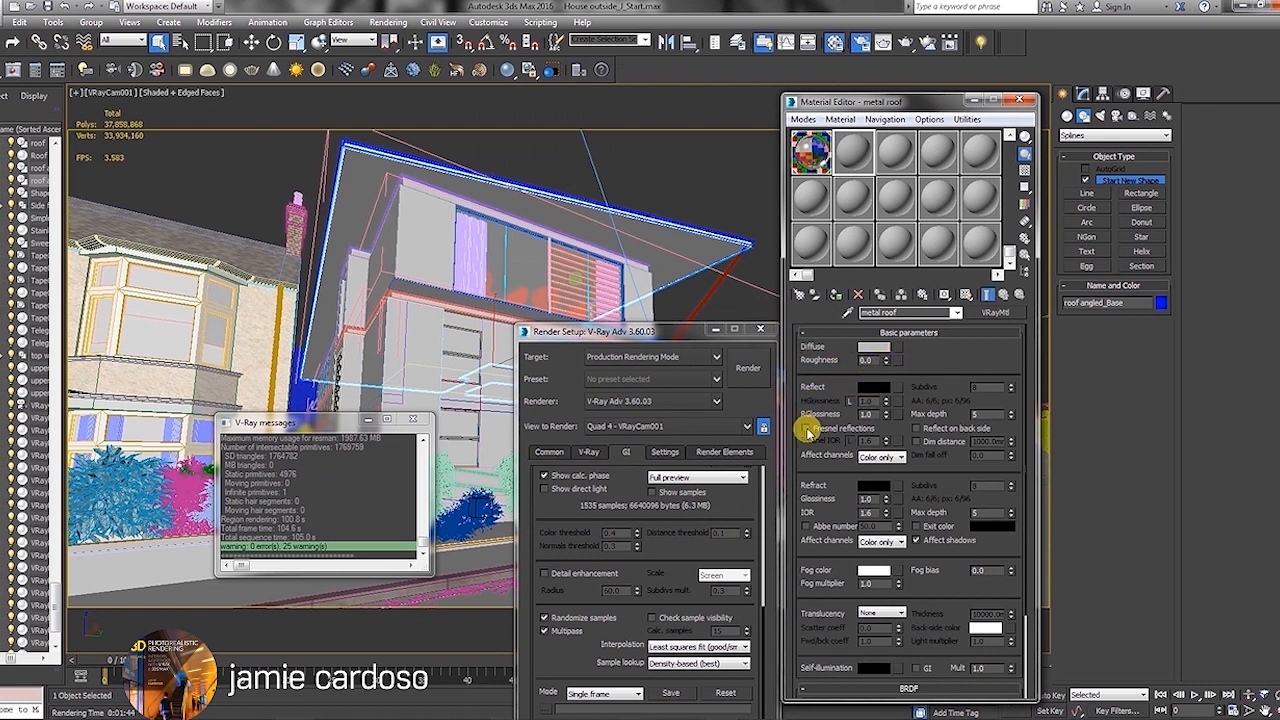
Step: Set the metal roof material's reflection colour to grey with RGB 49, 49, 49
{"action": "left_click", "coordinate": [869, 390]}
{"action": "left_click_drag", "start_coordinate": [486, 106], "coordinate": [489, 119]}
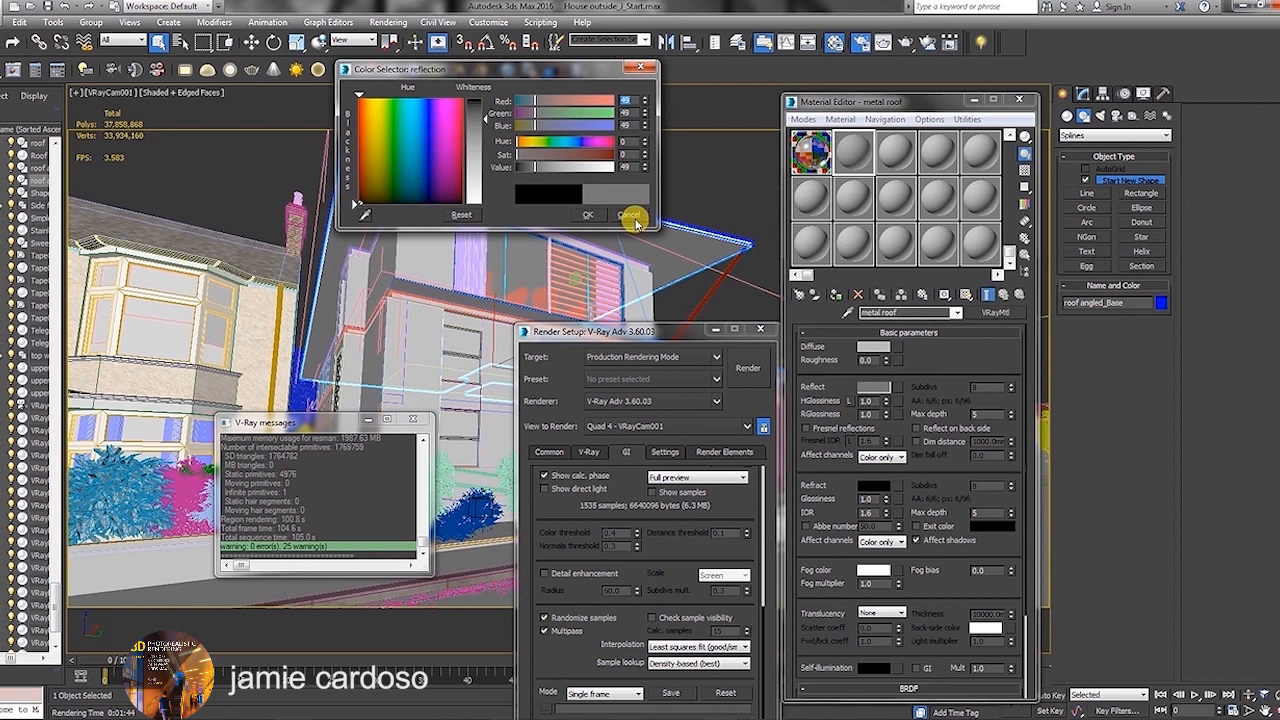
{"action": "left_click", "coordinate": [598, 214]}
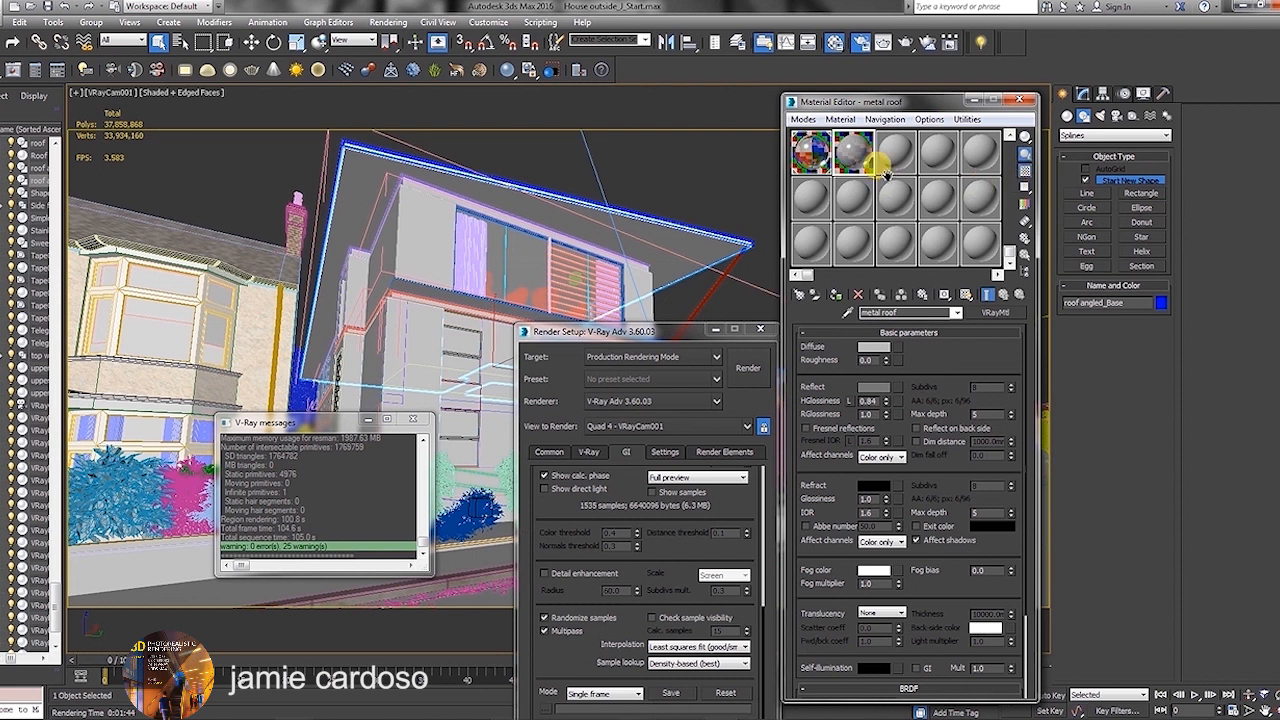
Step: Open an enlarged preview of the metal roof material beside the editor and assign the material to the selected roof base
{"action": "double_click", "coordinate": [848, 155]}
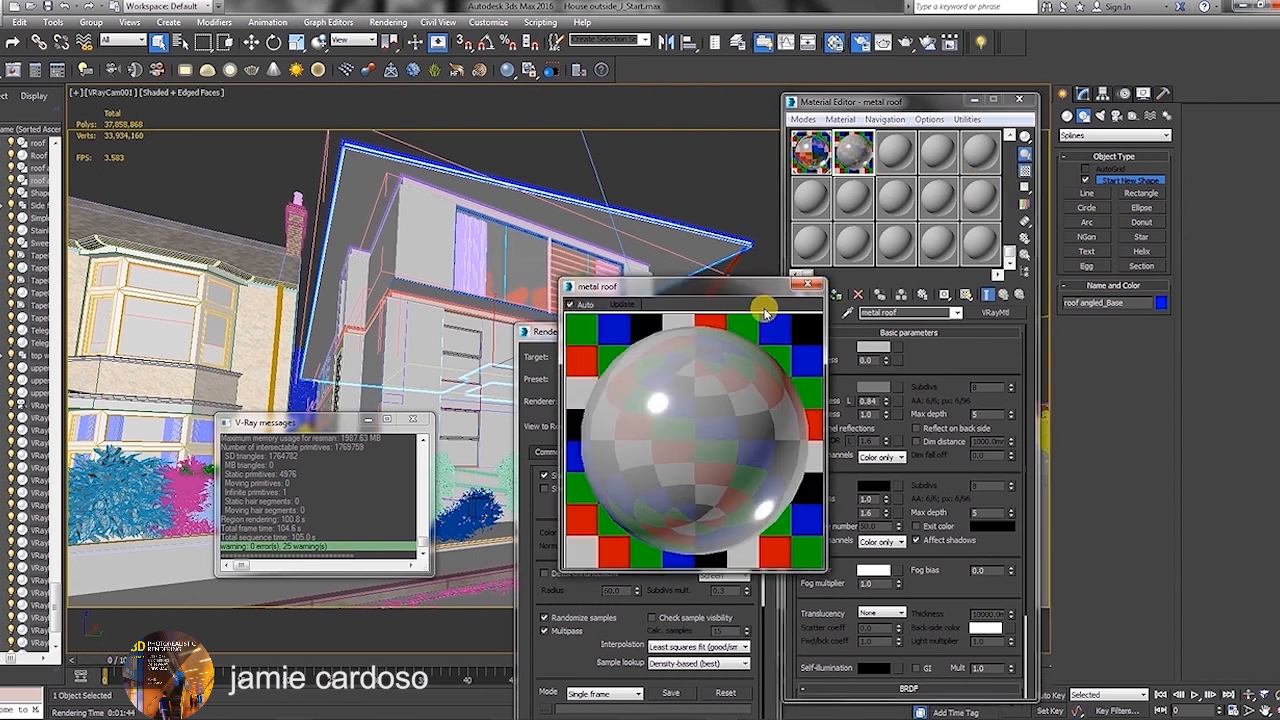
{"action": "left_click_drag", "start_coordinate": [709, 289], "coordinate": [249, 237]}
{"action": "left_click", "coordinate": [835, 296]}
Step: Set the metal roof material's diffuse colour to near-black with RGB 12, 12, 12
{"action": "left_click", "coordinate": [873, 347]}
{"action": "left_click_drag", "start_coordinate": [549, 69], "coordinate": [639, 34]}
{"action": "left_click_drag", "start_coordinate": [576, 75], "coordinate": [577, 67]}
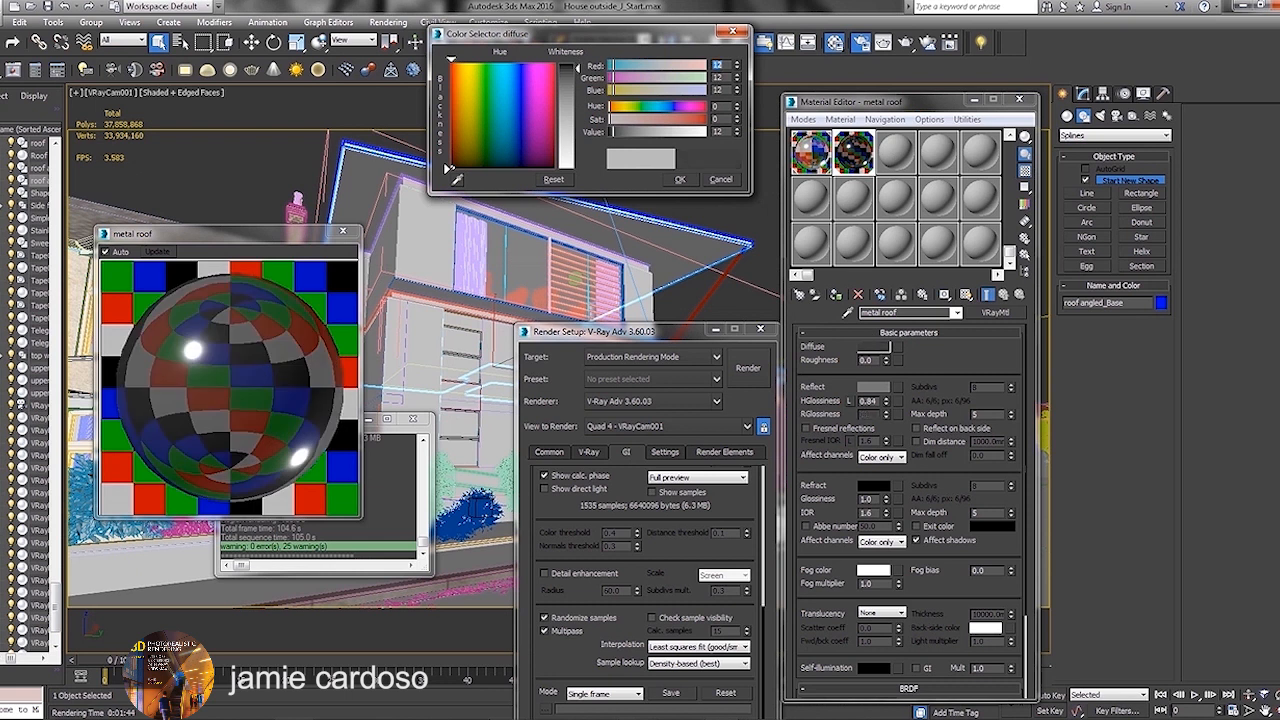
{"action": "left_click", "coordinate": [680, 179]}
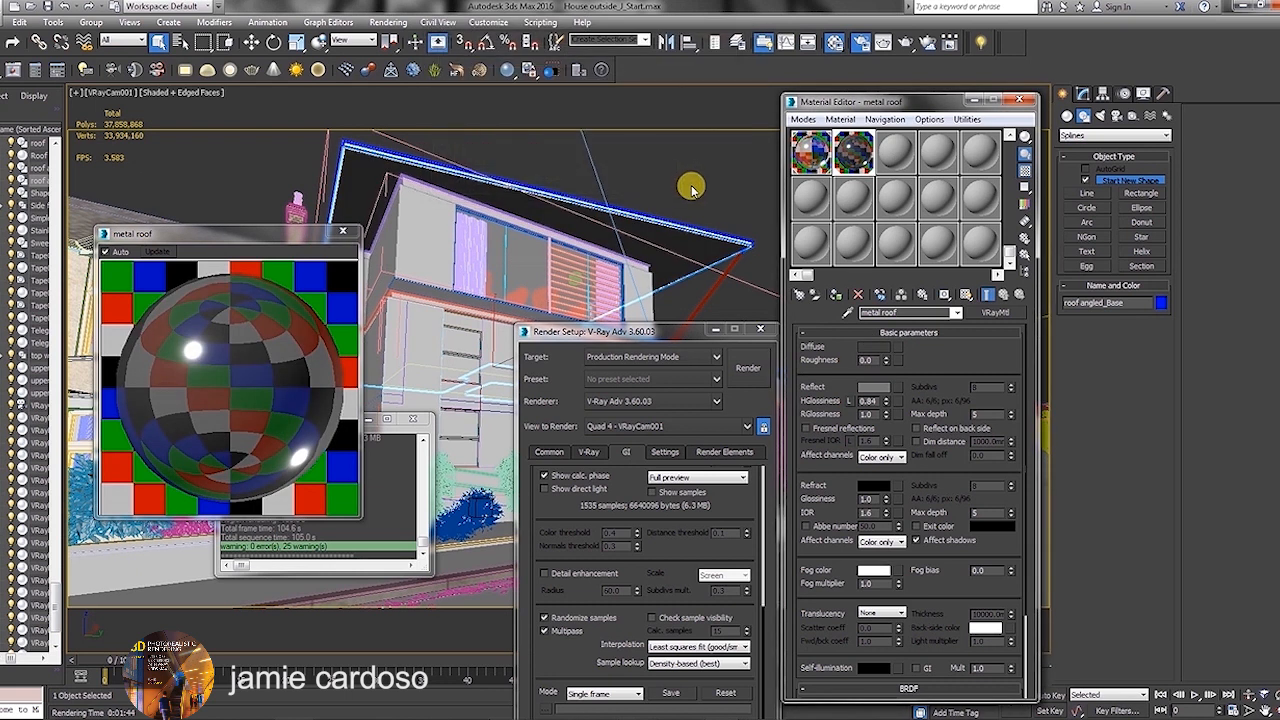
Step: Add a Falloff map to the metal roof material's diffuse slot
{"action": "left_click", "coordinate": [897, 348]}
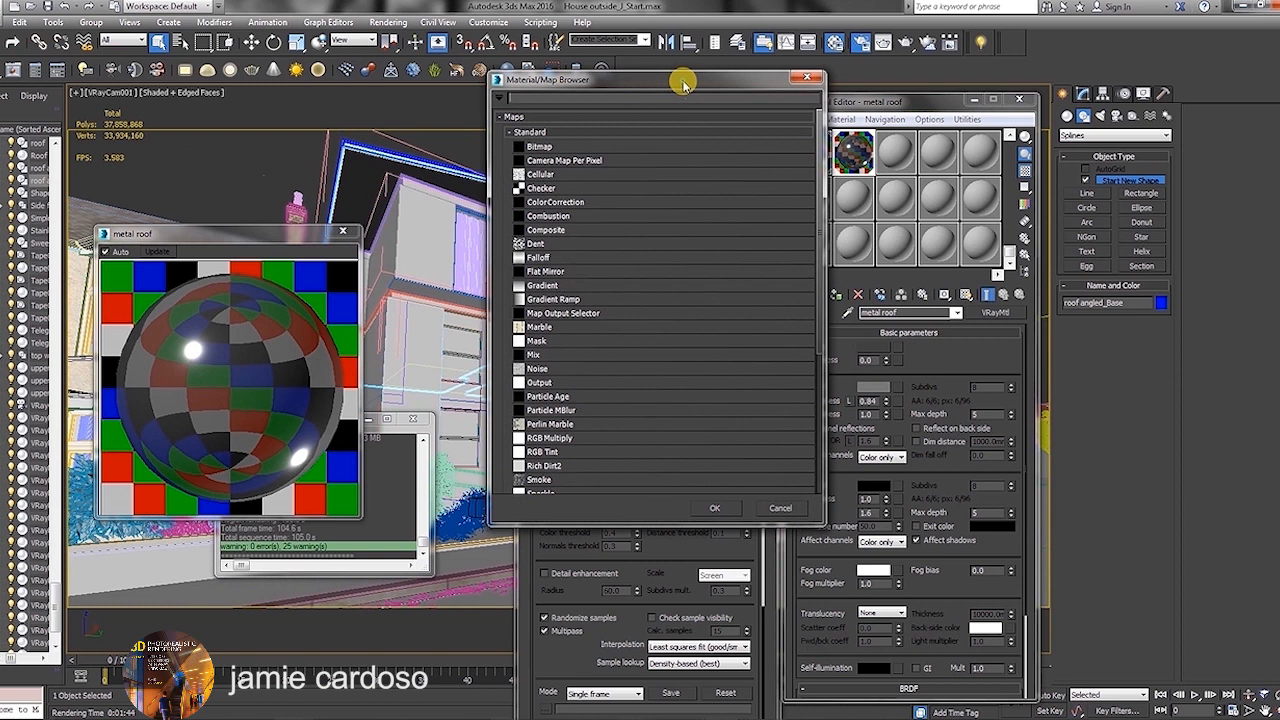
{"action": "left_click_drag", "start_coordinate": [680, 80], "coordinate": [487, 100]}
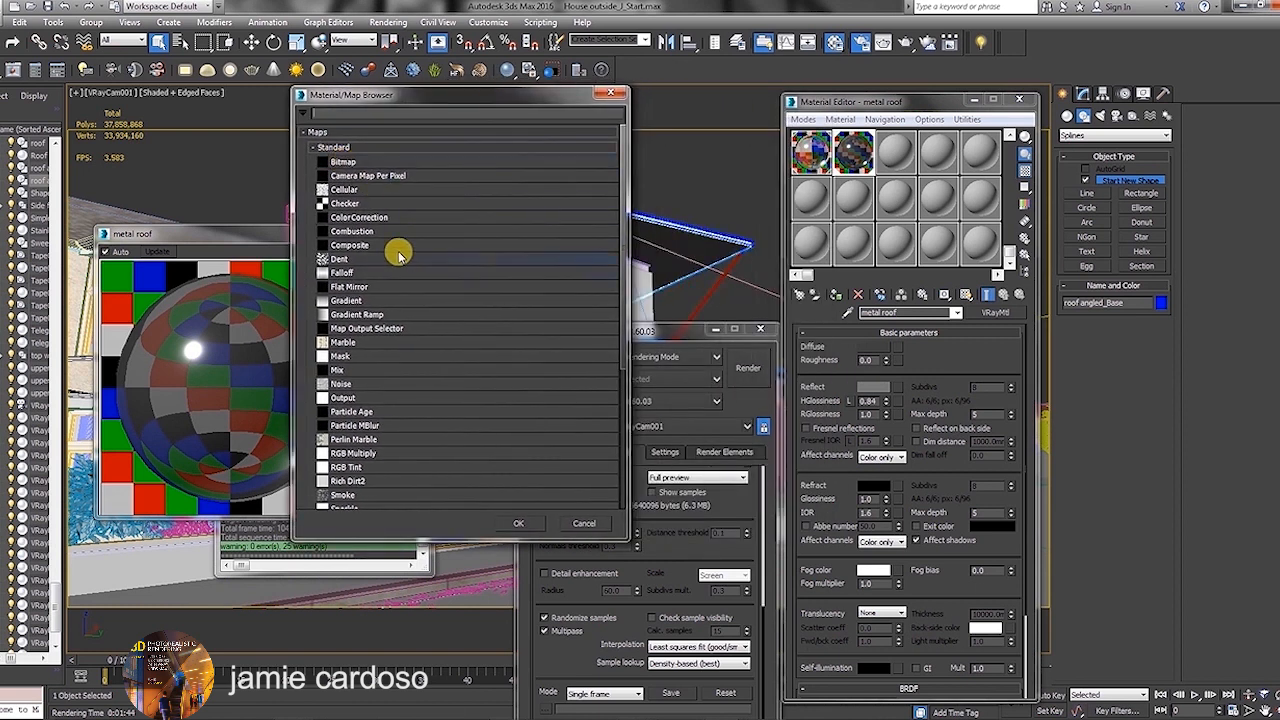
{"action": "double_click", "coordinate": [371, 273]}
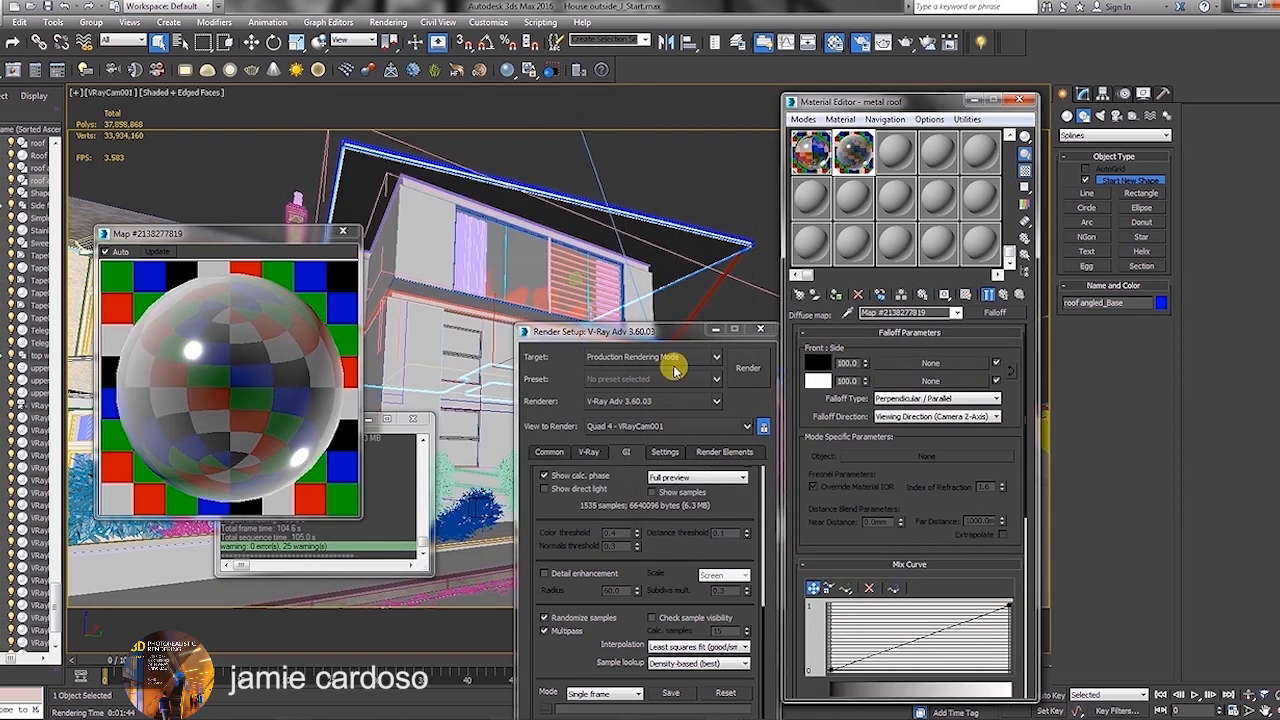
Step: Keep the Falloff map's front colour black and darken its side colour from white to near-black
{"action": "left_click", "coordinate": [818, 366]}
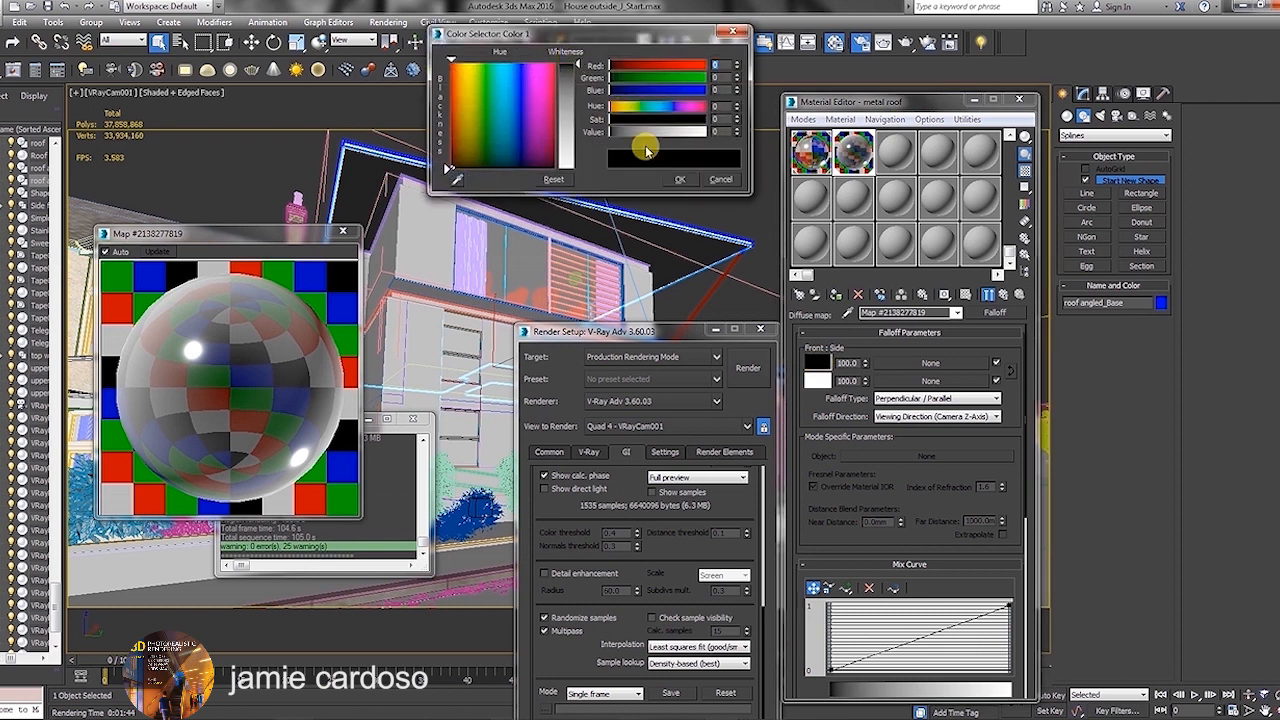
{"action": "left_click", "coordinate": [680, 179]}
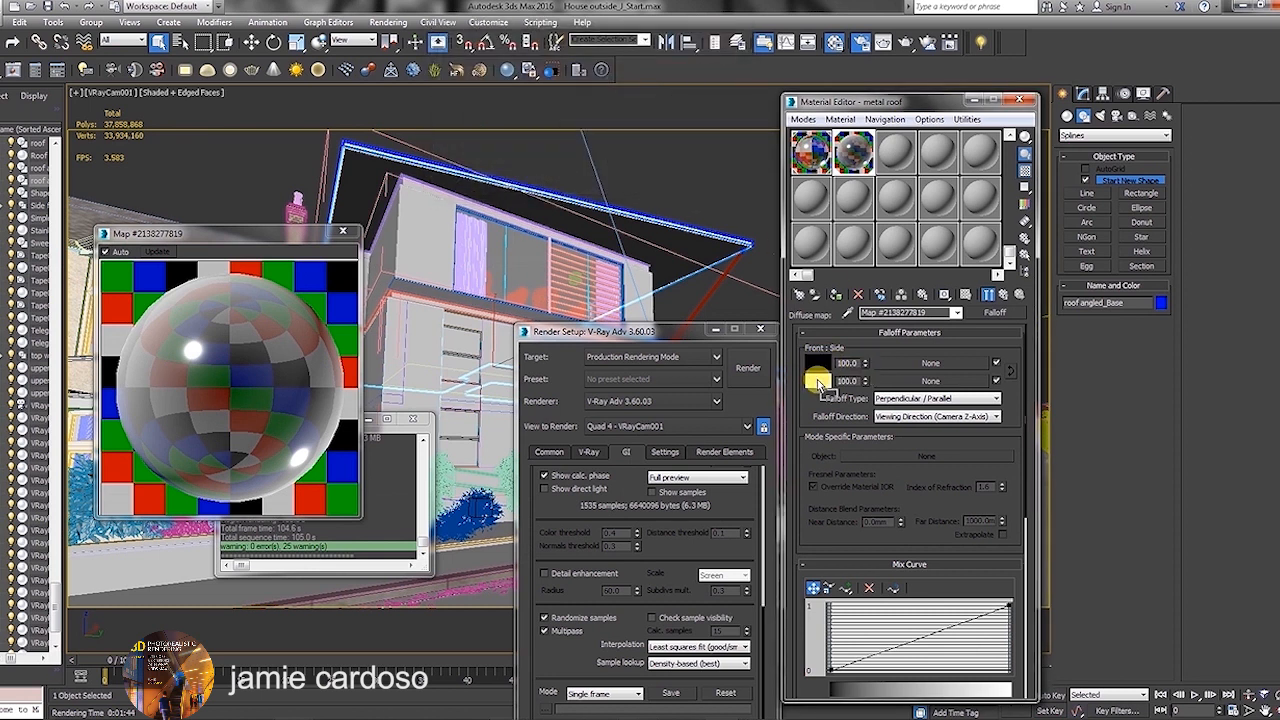
{"action": "left_click_drag", "start_coordinate": [818, 383], "coordinate": [818, 383]}
{"action": "left_click", "coordinate": [834, 403]}
{"action": "left_click", "coordinate": [816, 381]}
{"action": "left_click_drag", "start_coordinate": [567, 94], "coordinate": [567, 65]}
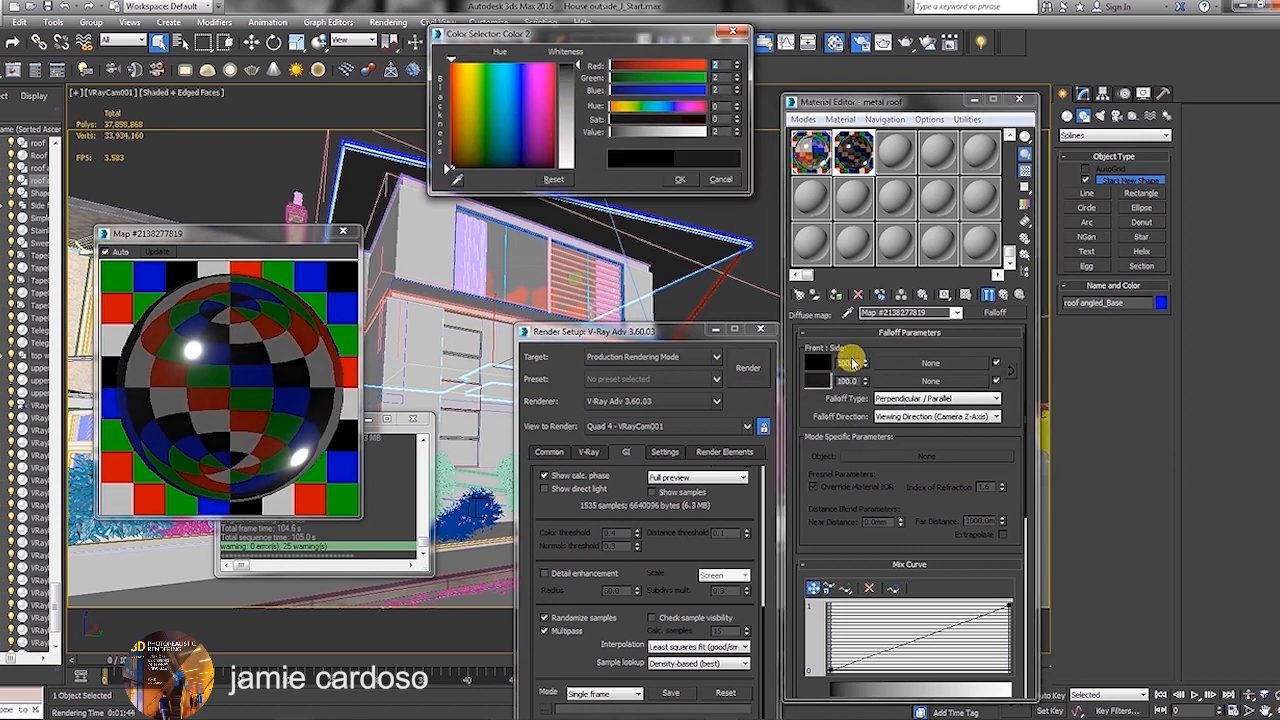
{"action": "left_click", "coordinate": [680, 182]}
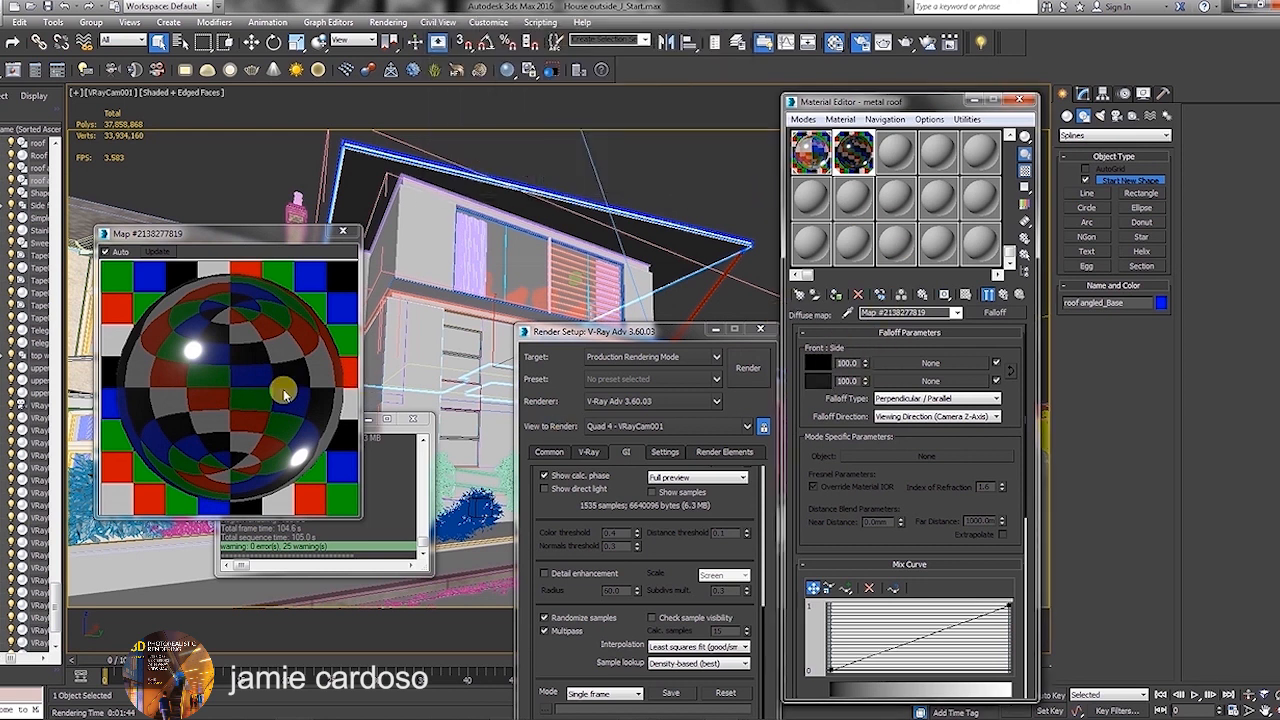
Step: Close the enlarged preview and render setup windows, and set the metal roof material's BRDF type to Ward
{"action": "left_click", "coordinate": [342, 231]}
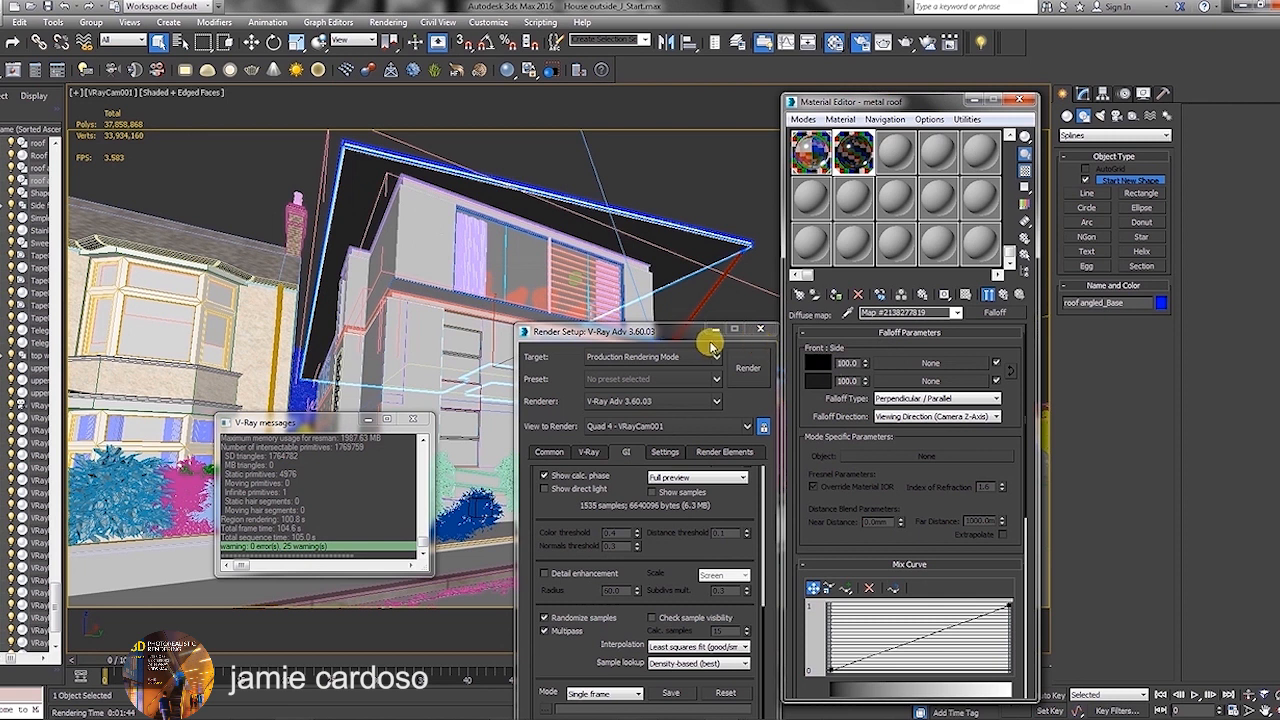
{"action": "left_click", "coordinate": [760, 330]}
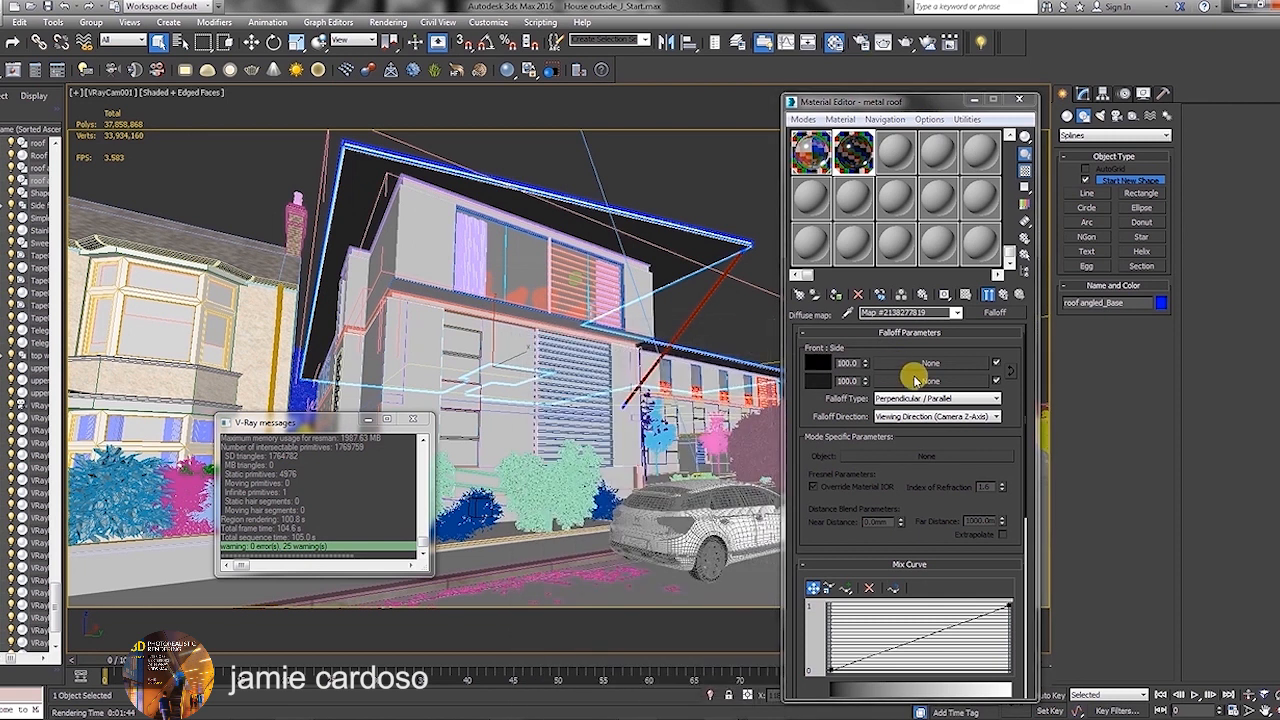
{"action": "left_click", "coordinate": [990, 294]}
{"action": "scroll", "coordinate": [930, 515], "scroll_direction": "down", "scroll_amount": 3}
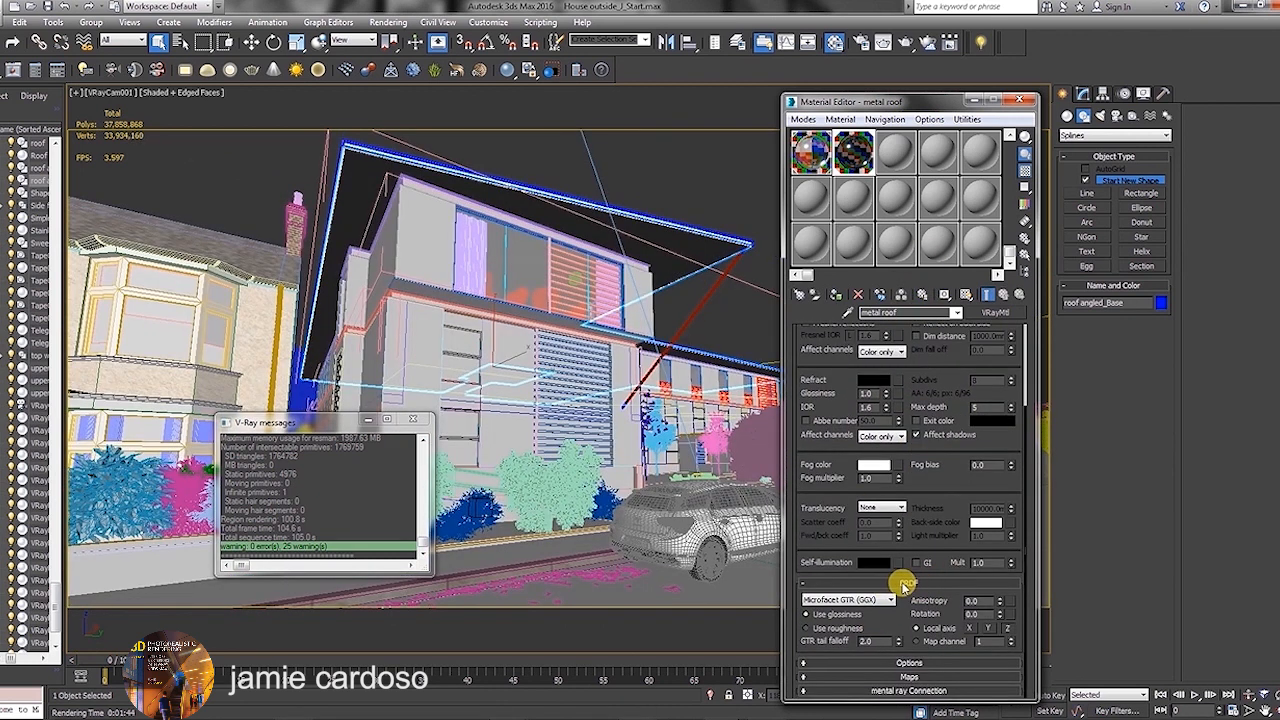
{"action": "left_click", "coordinate": [835, 600]}
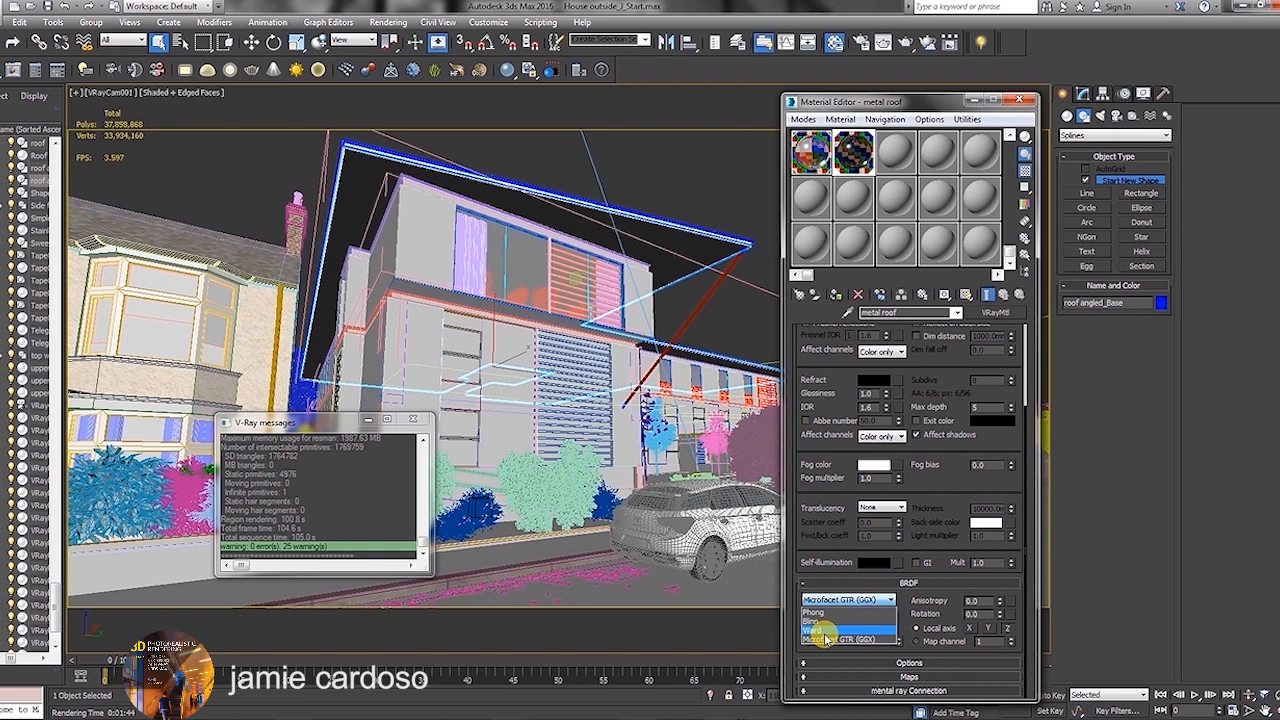
{"action": "left_click", "coordinate": [825, 630]}
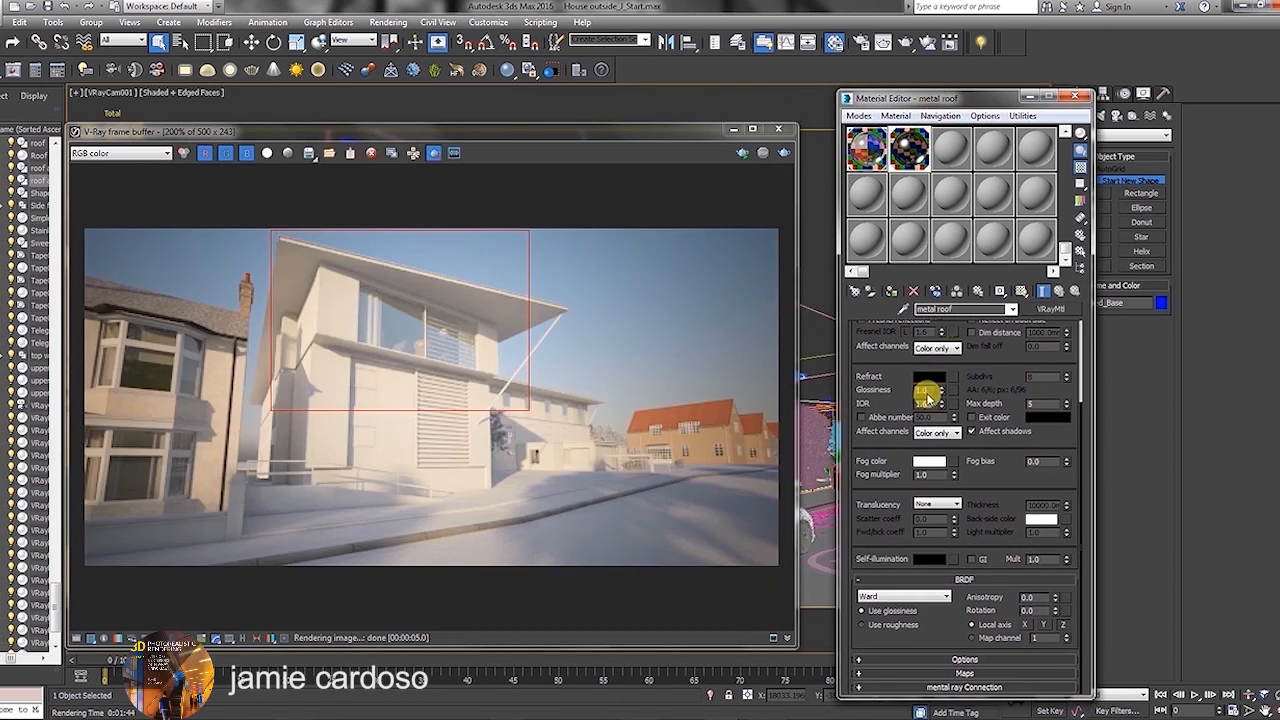
Step: Set the metal roof's highlight glossiness to 0.73 and open an enlarged material preview over the frame buffer
{"action": "scroll", "coordinate": [905, 420], "scroll_direction": "up", "scroll_amount": 2}
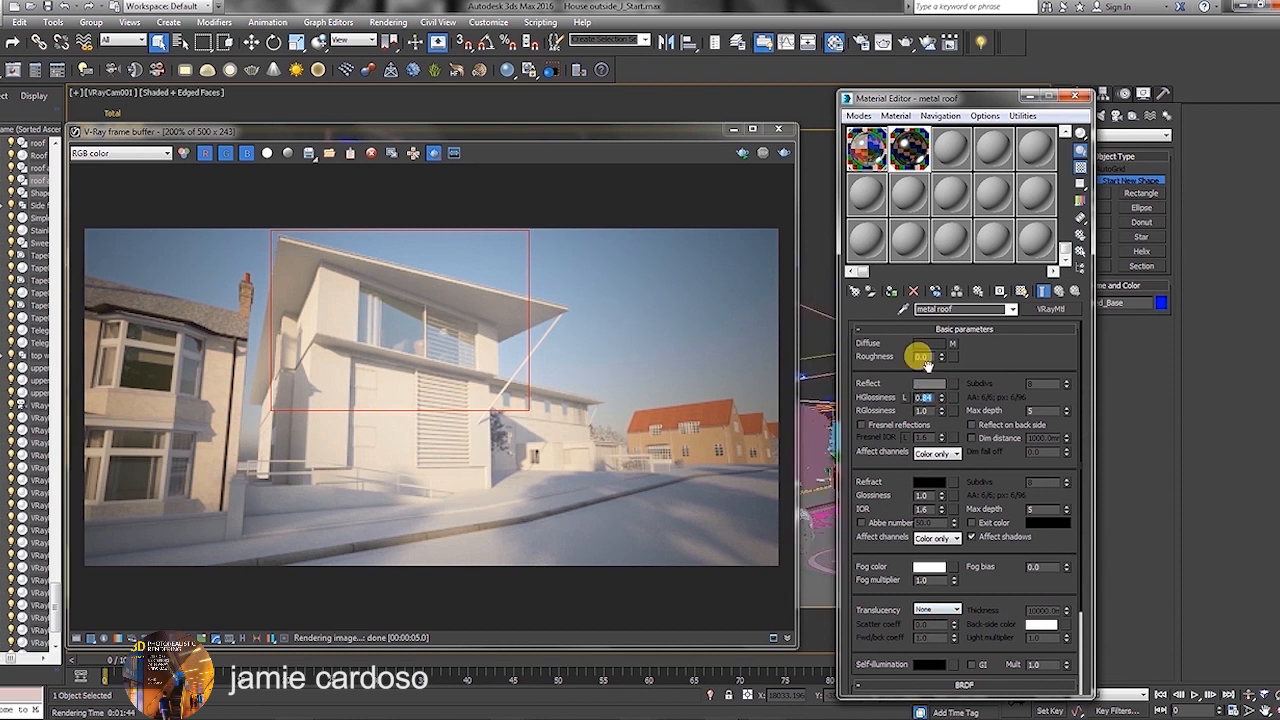
{"action": "type", "text": "3"}
{"action": "key", "text": "Return"}
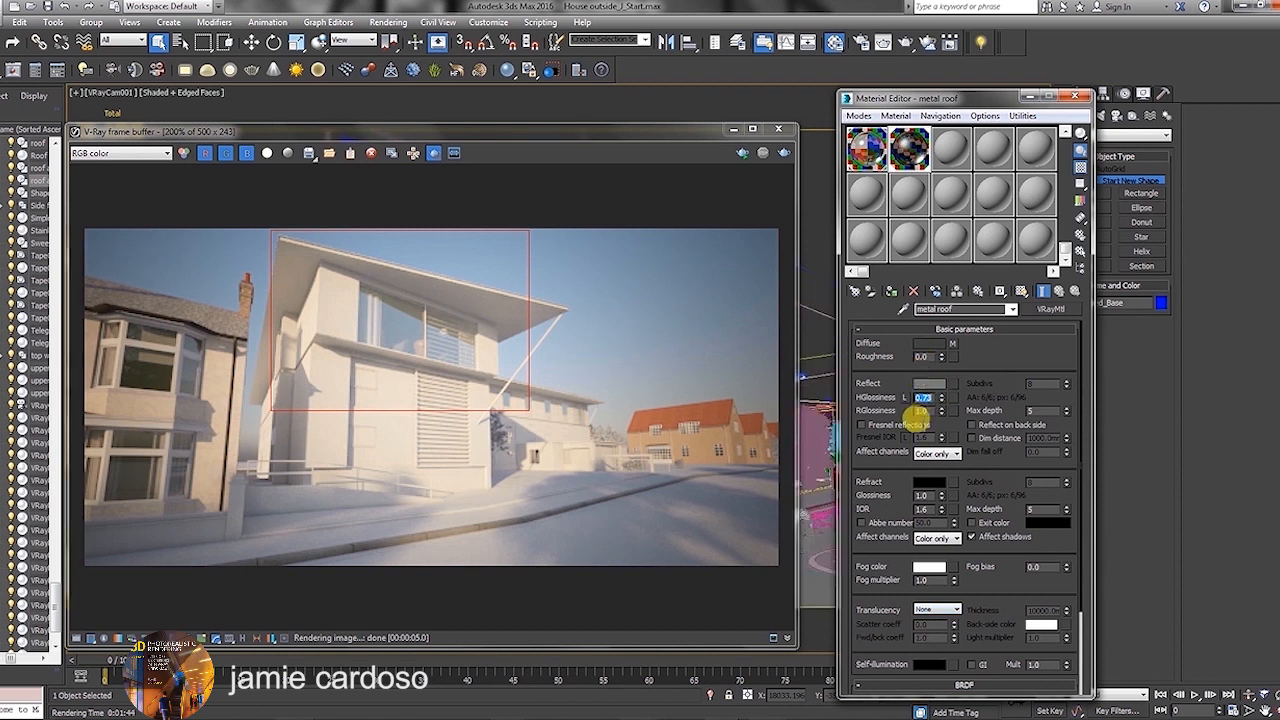
{"action": "double_click", "coordinate": [917, 152]}
{"action": "left_click_drag", "start_coordinate": [265, 240], "coordinate": [647, 104]}
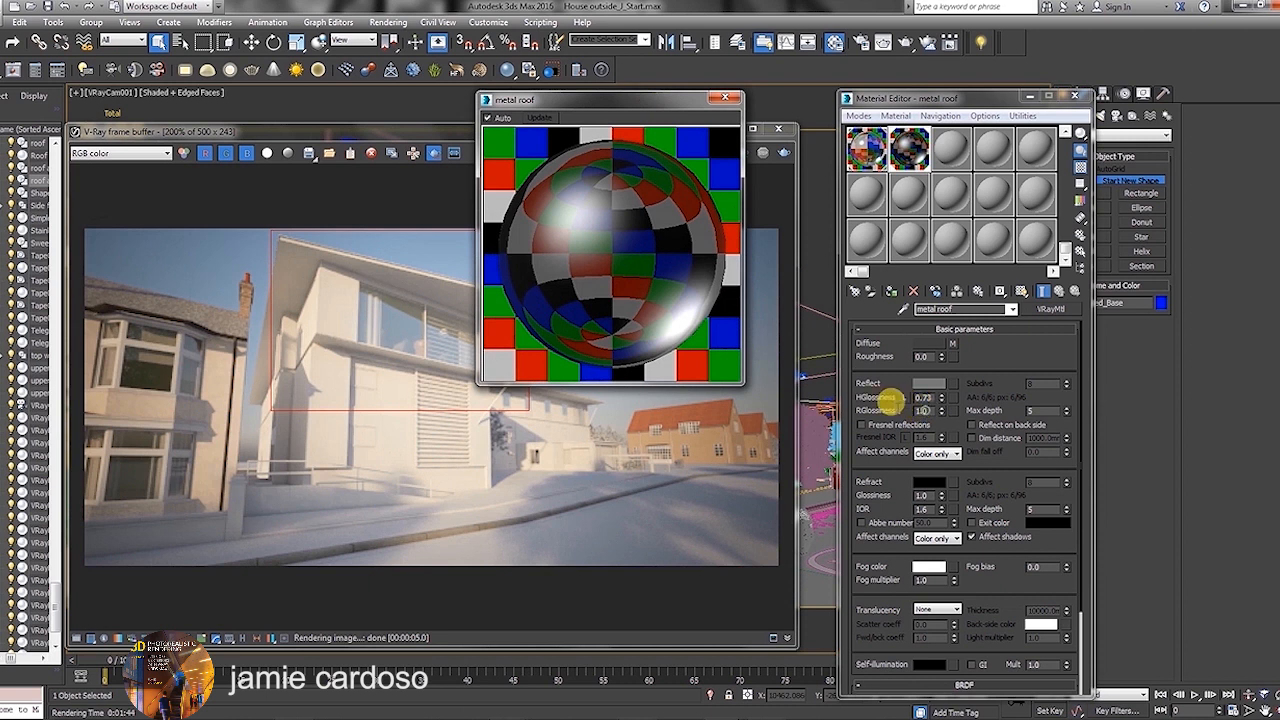
Step: Set the metal roof's reflection glossiness to 0.94 and render the marked region
{"action": "double_click", "coordinate": [923, 410]}
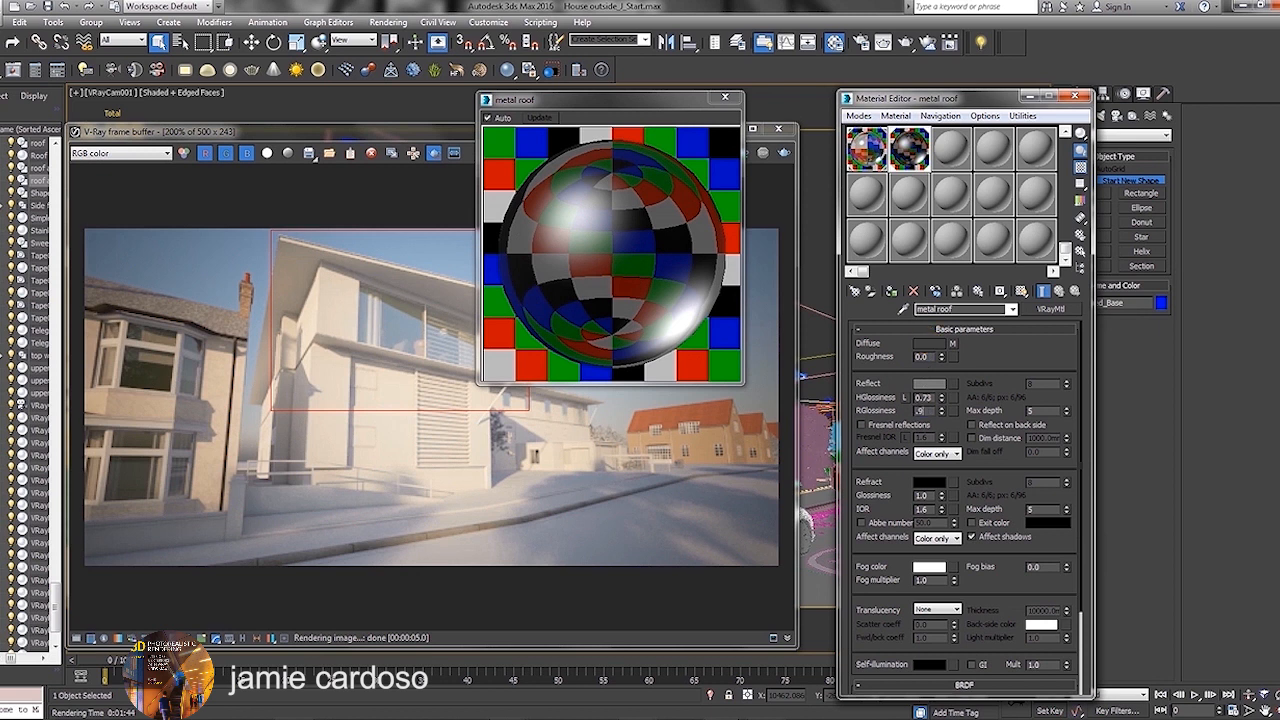
{"action": "key", "text": "Return"}
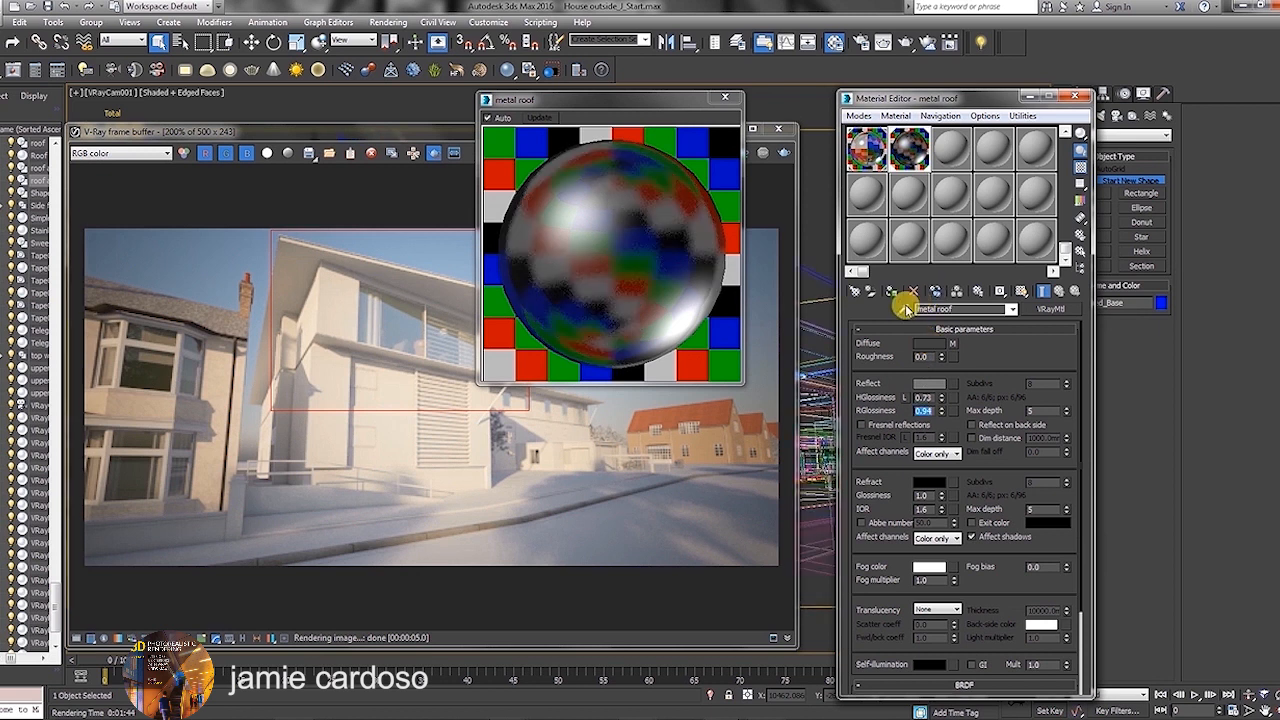
{"action": "key", "text": "shift+q"}
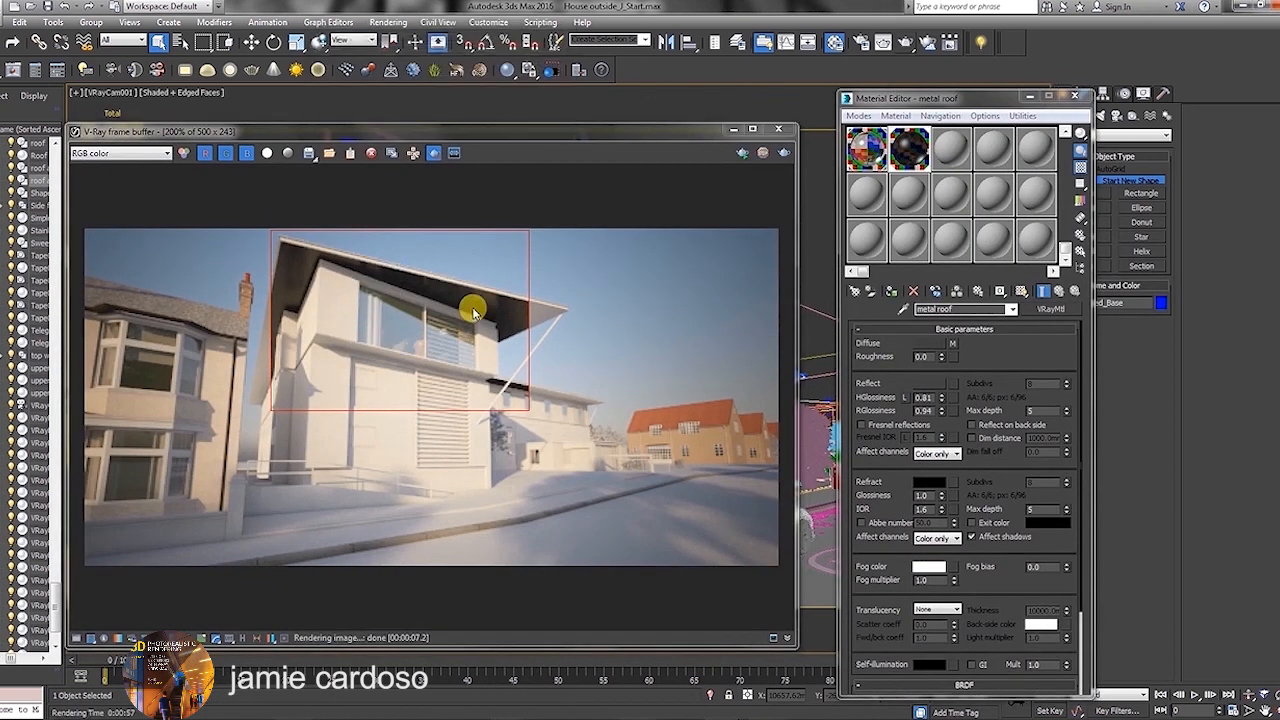